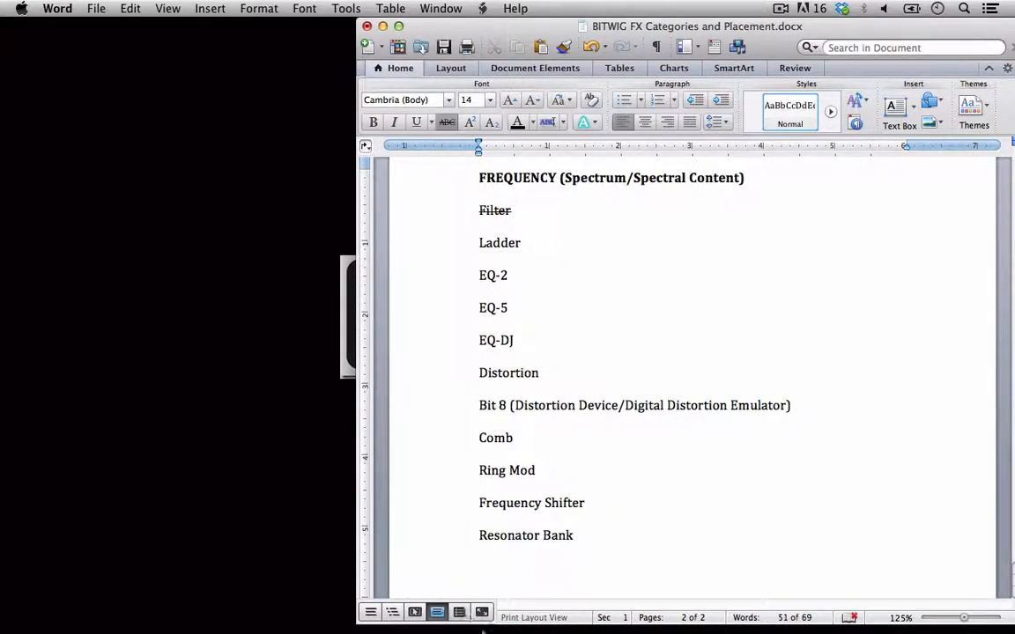
Switch to Bitwig Studio and turn down the Ladder device's frequency on the RAW track.
click(495, 626)
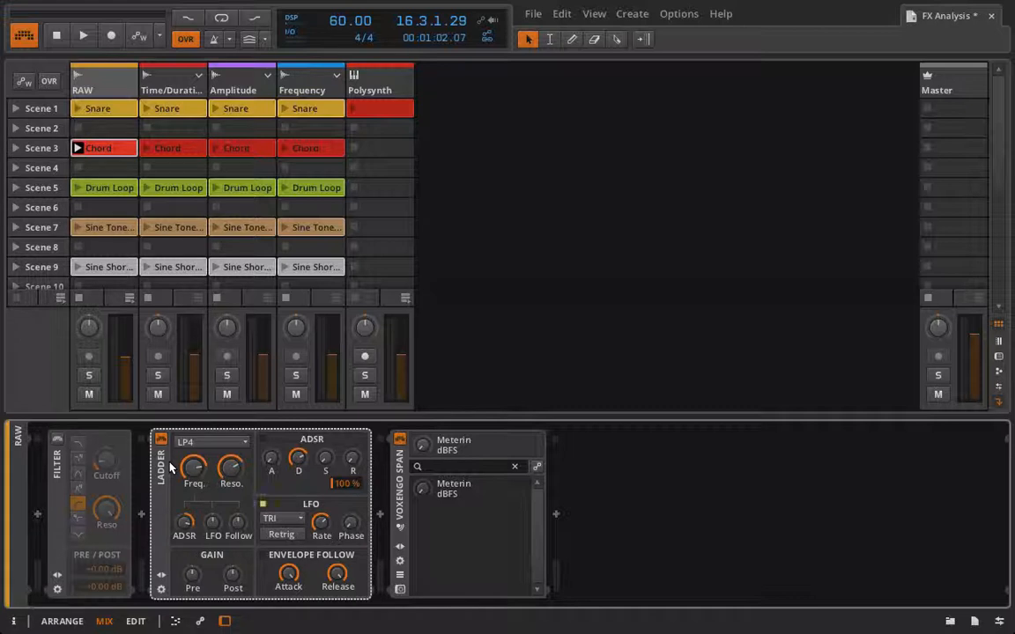
mouse_move(194, 471)
mouse_down()
mouse_move(236, 483)
mouse_move(201, 490)
mouse_up()
click(83, 446)
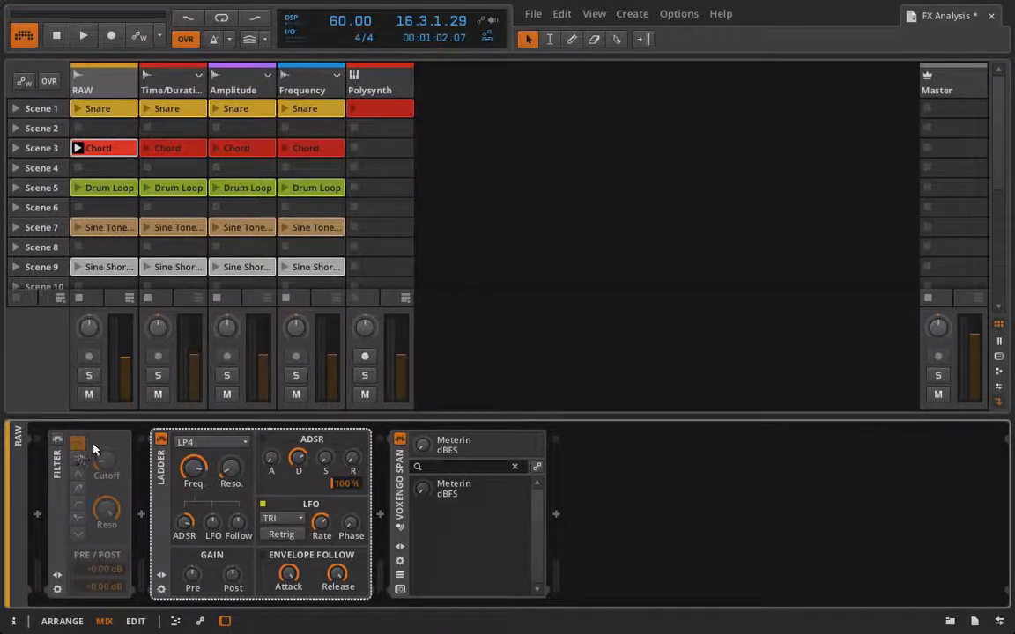
Set the Ladder filter mode to LP1.
click(201, 443)
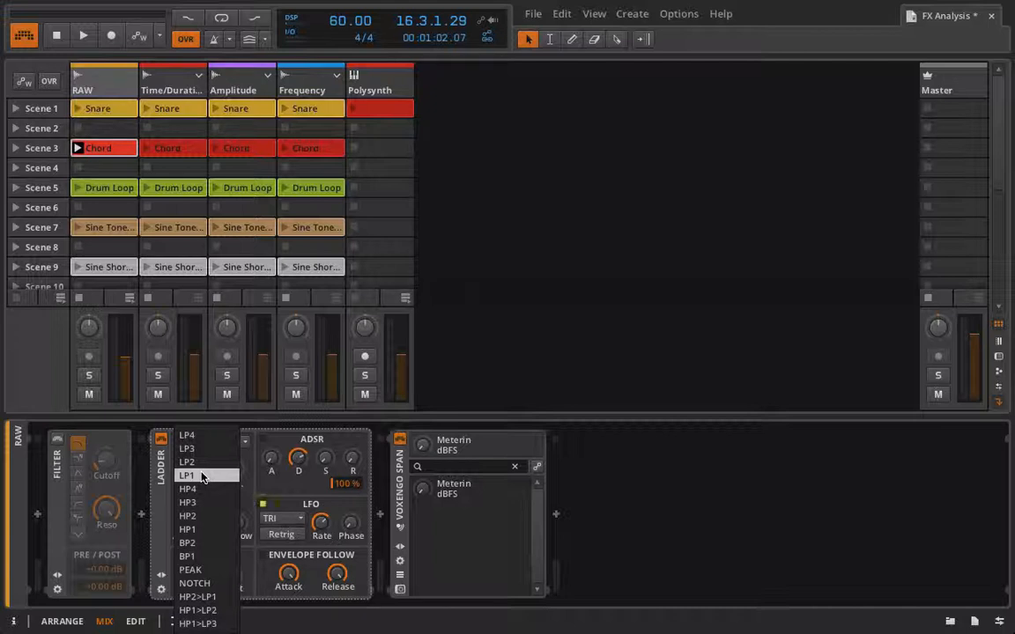
click(202, 477)
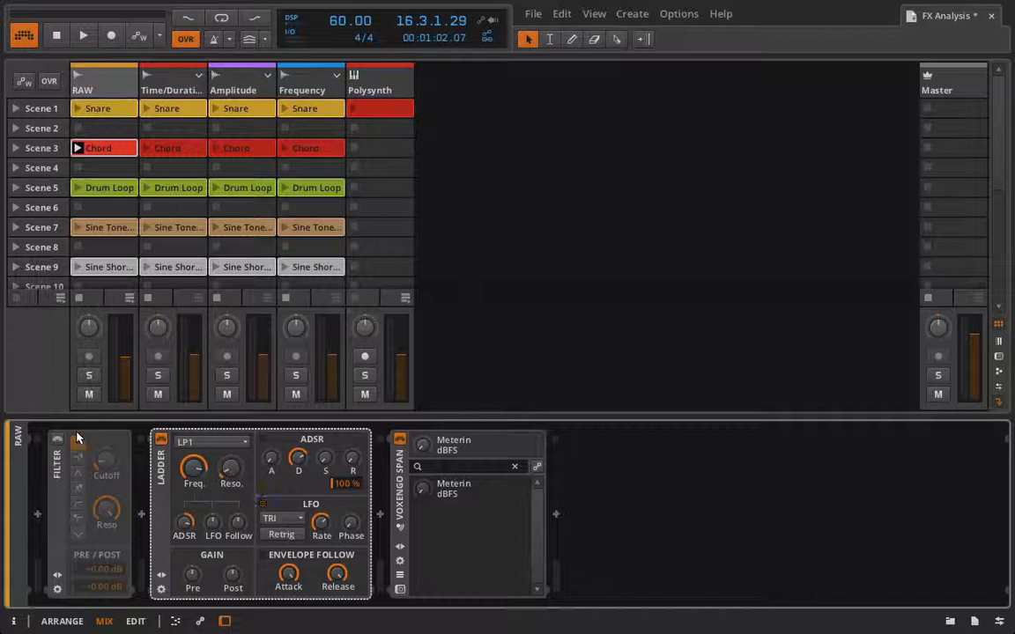
click(193, 442)
click(191, 403)
click(185, 442)
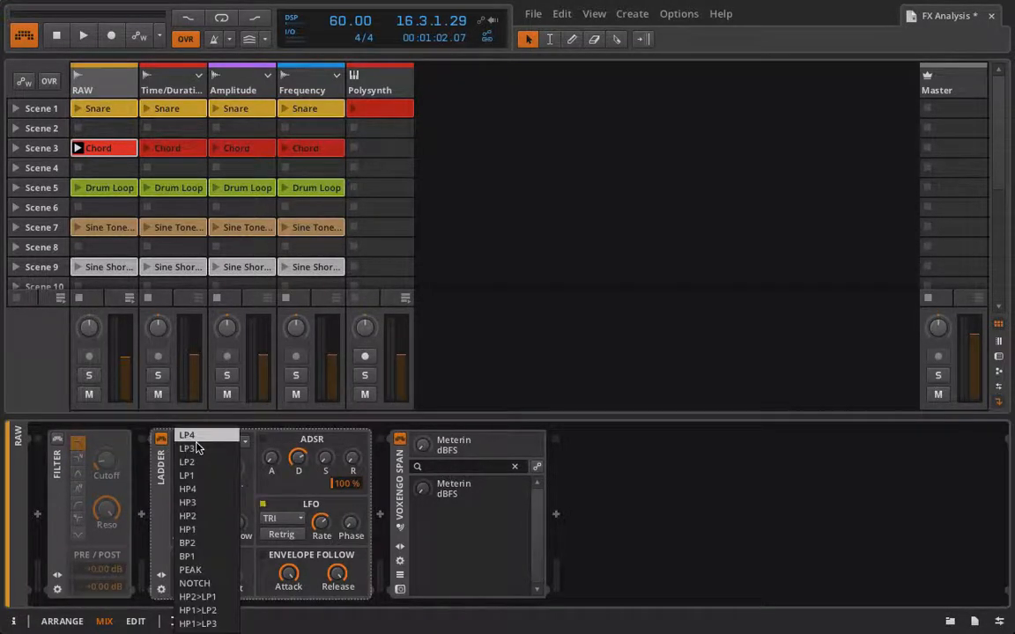
click(196, 475)
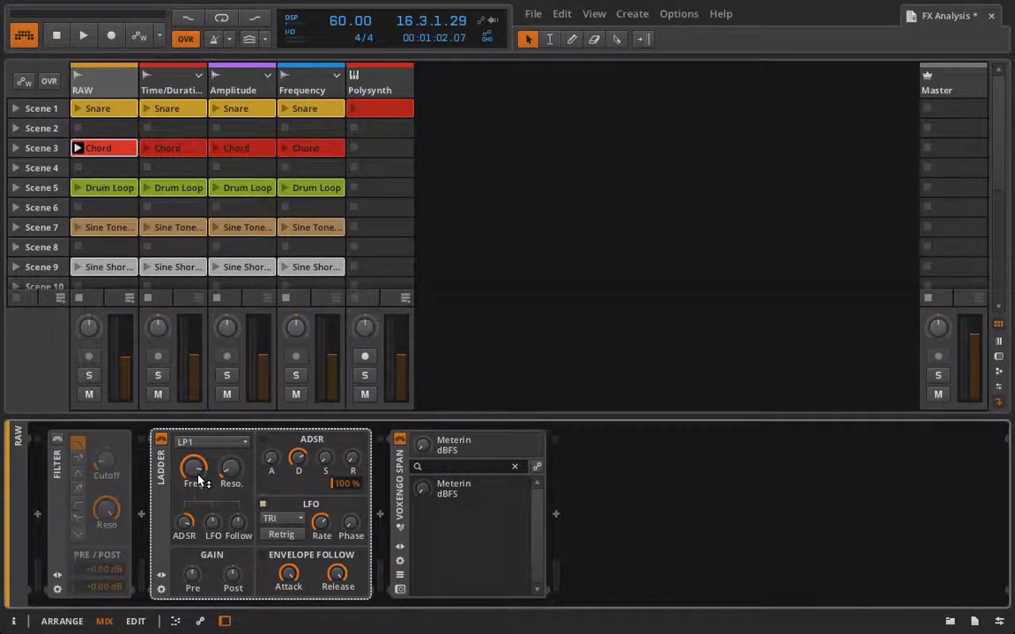
Enable the Filter device, bypass the Ladder device, and open the Voxengo SPAN analyser window.
click(58, 439)
click(160, 438)
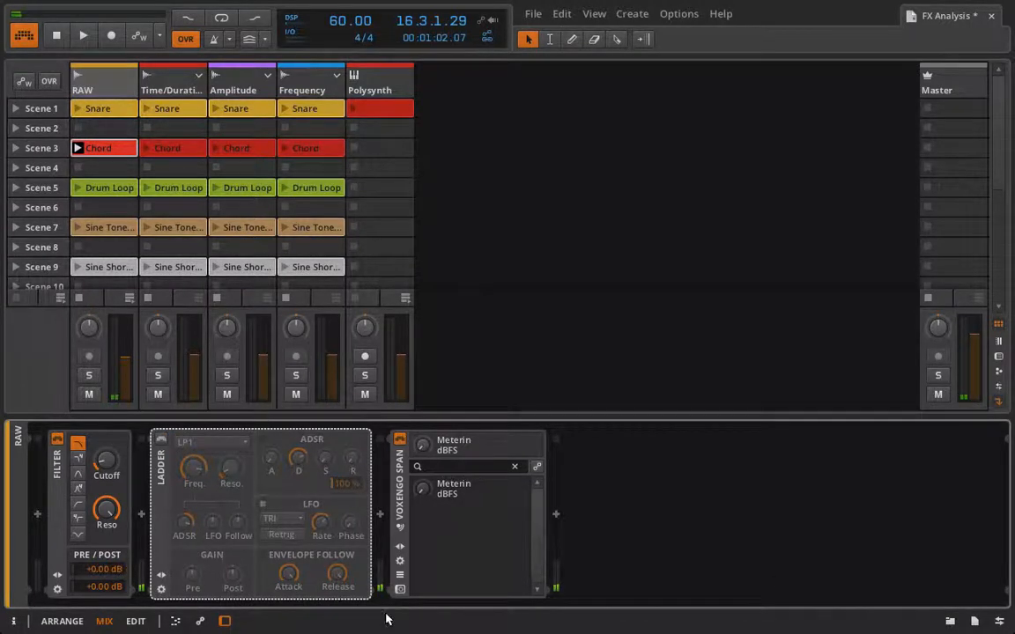
click(398, 588)
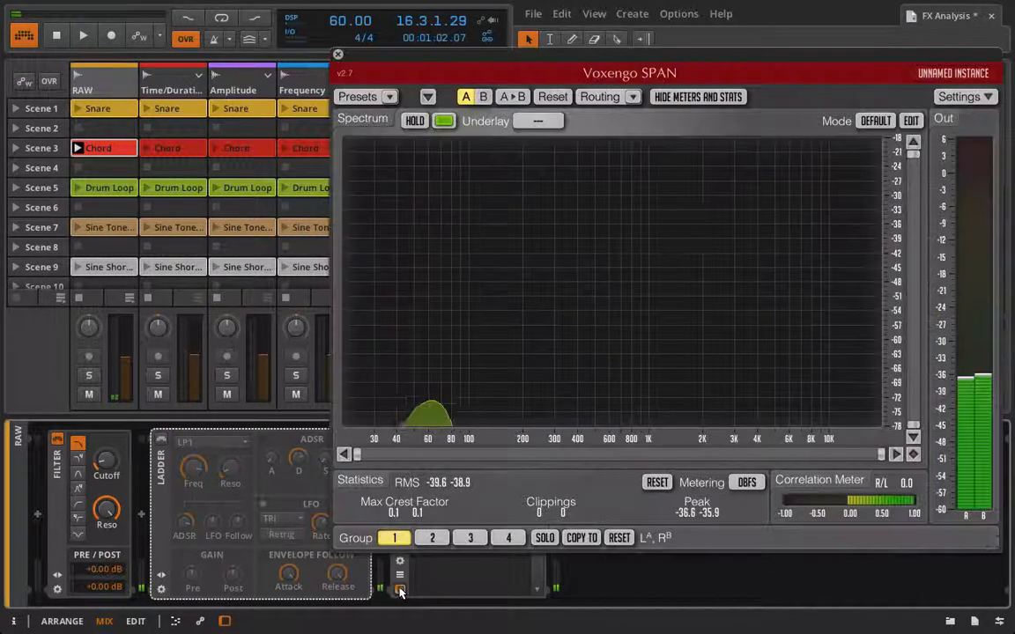
Launch the Chord clip in Scene 3 and turn the Filter's resonance down and its cutoff up.
click(77, 150)
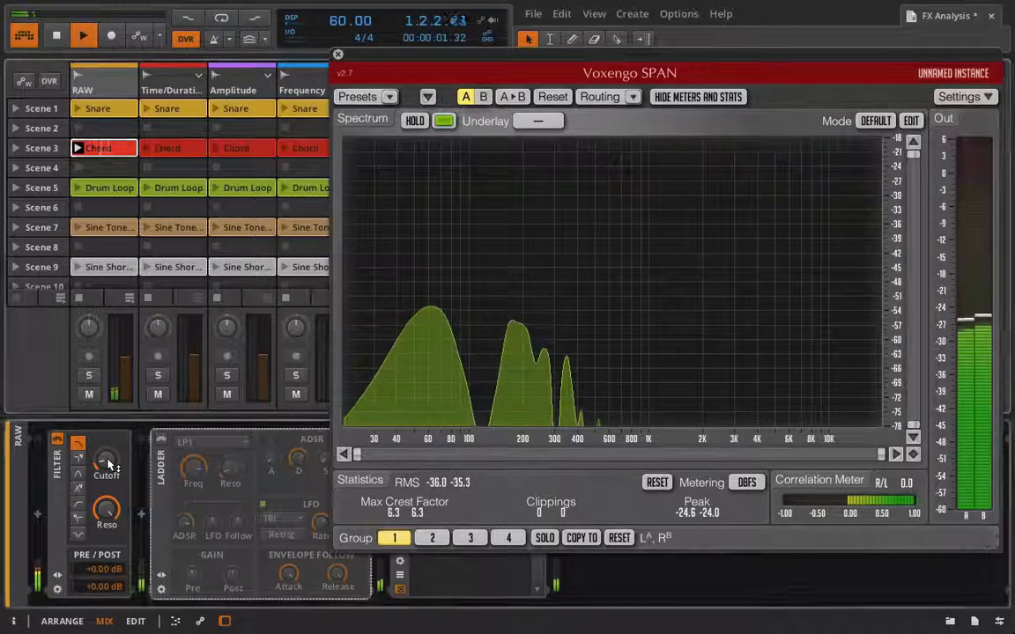
drag(107, 511, 108, 564)
drag(115, 464, 108, 449)
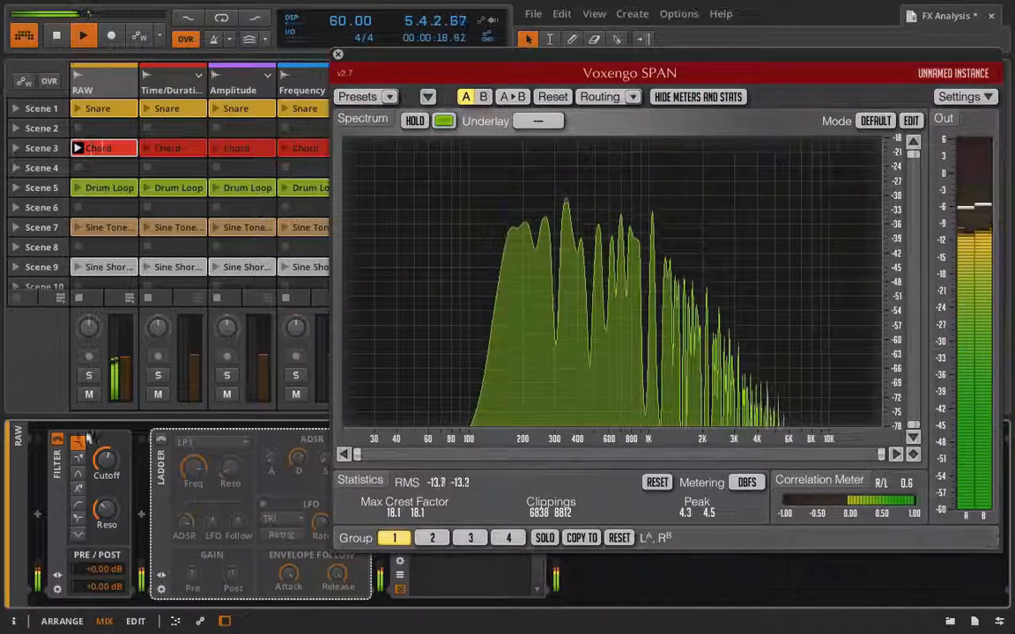
Toggle the Filter device off and on, then switch back to the Ladder device.
click(59, 442)
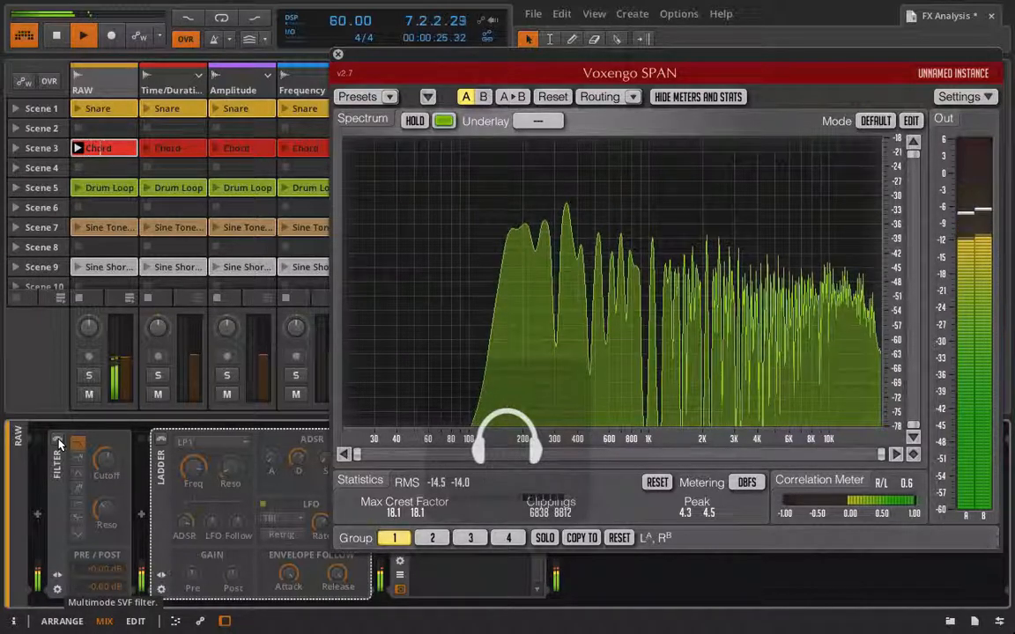
click(58, 441)
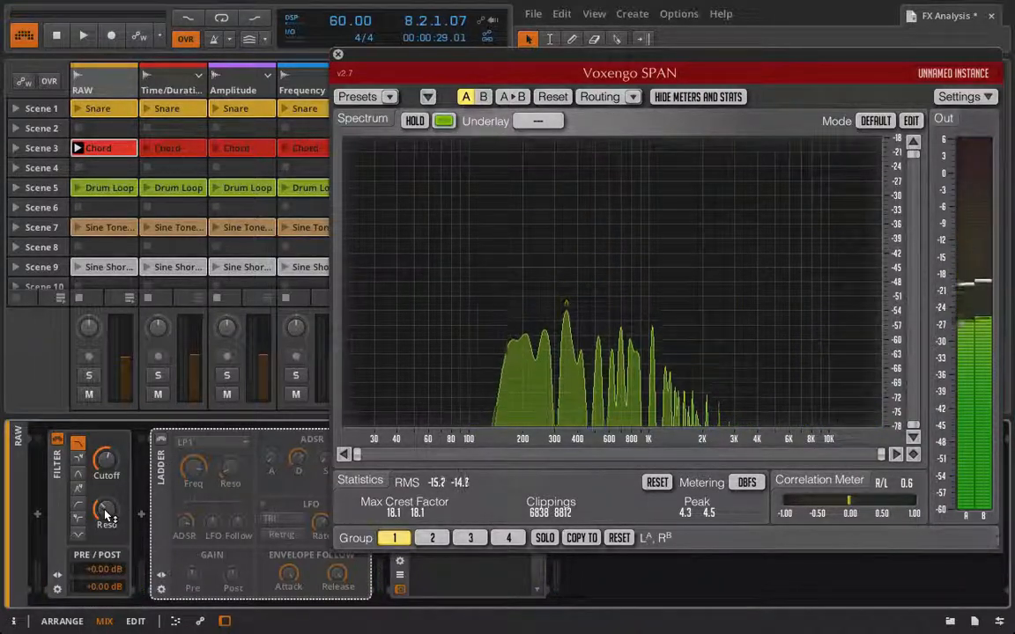
drag(105, 510, 105, 512)
click(161, 439)
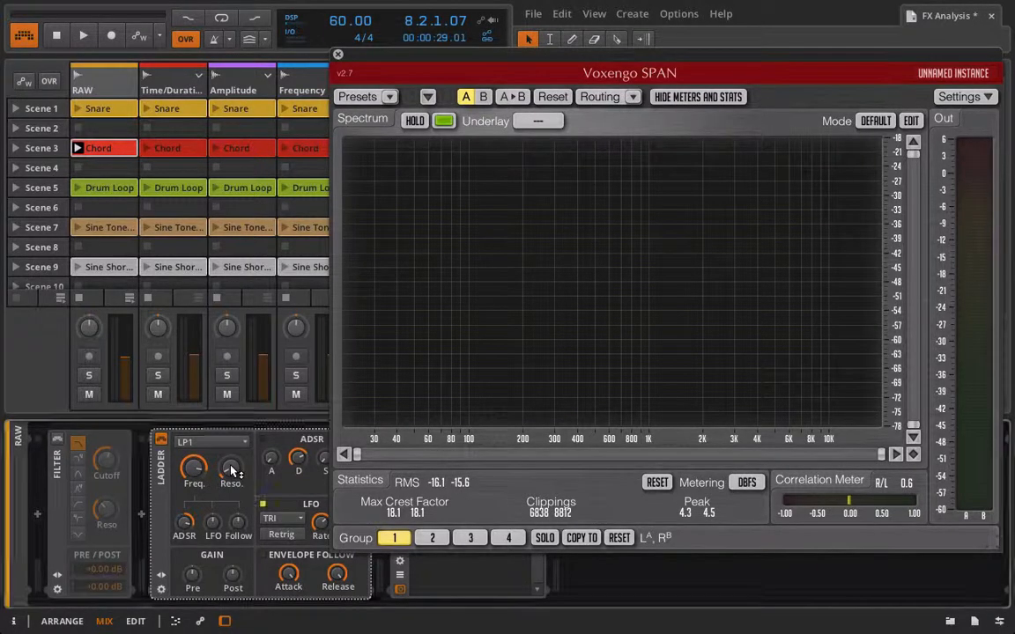
Set the Ladder frequency to 1000 and start playback.
drag(233, 474, 232, 468)
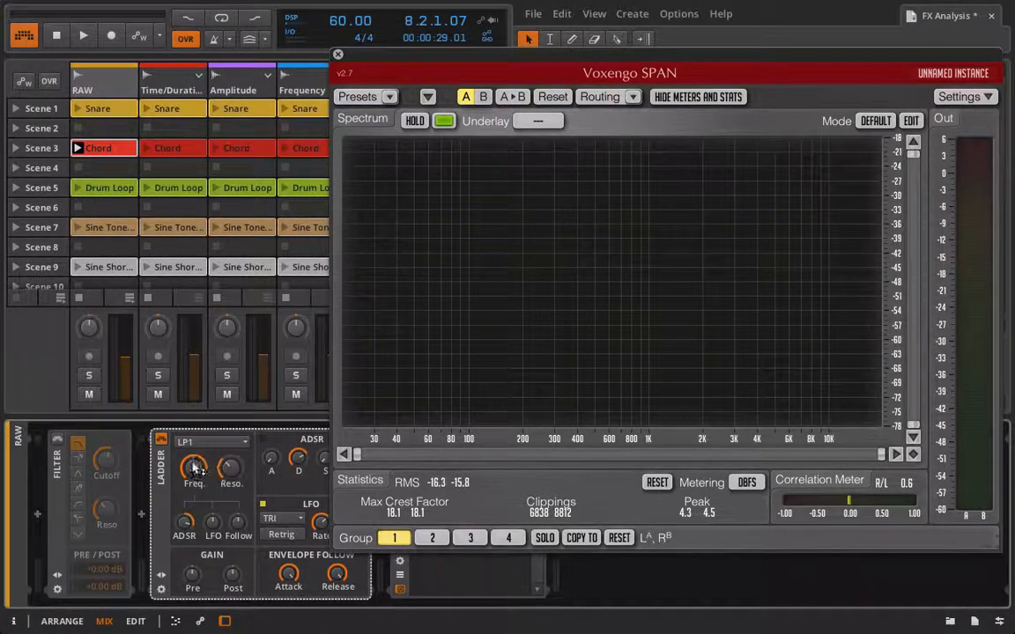
double_click(192, 469)
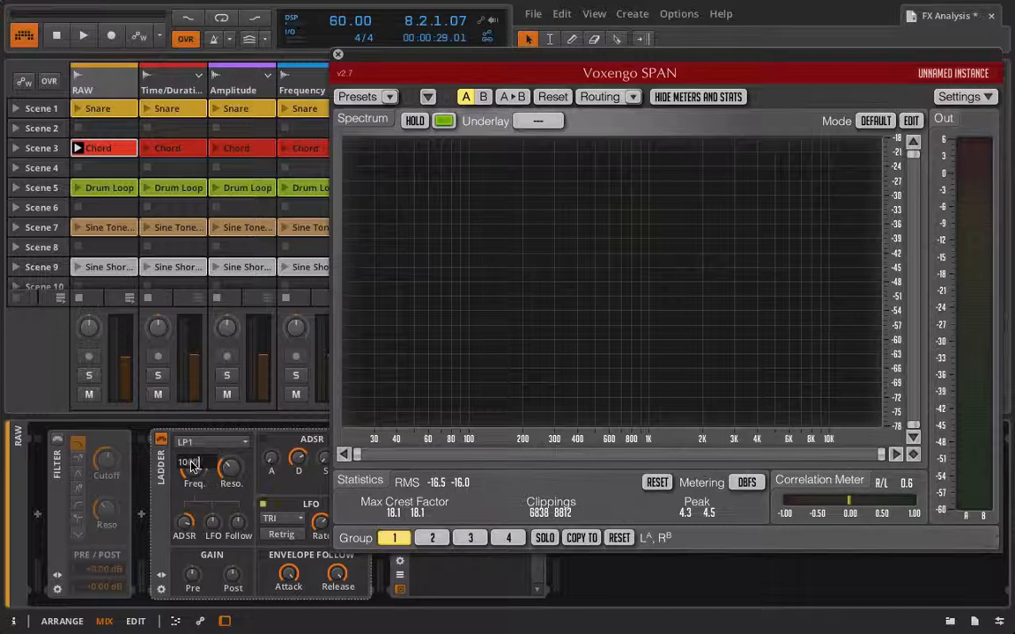
text(1000)
key(Return)
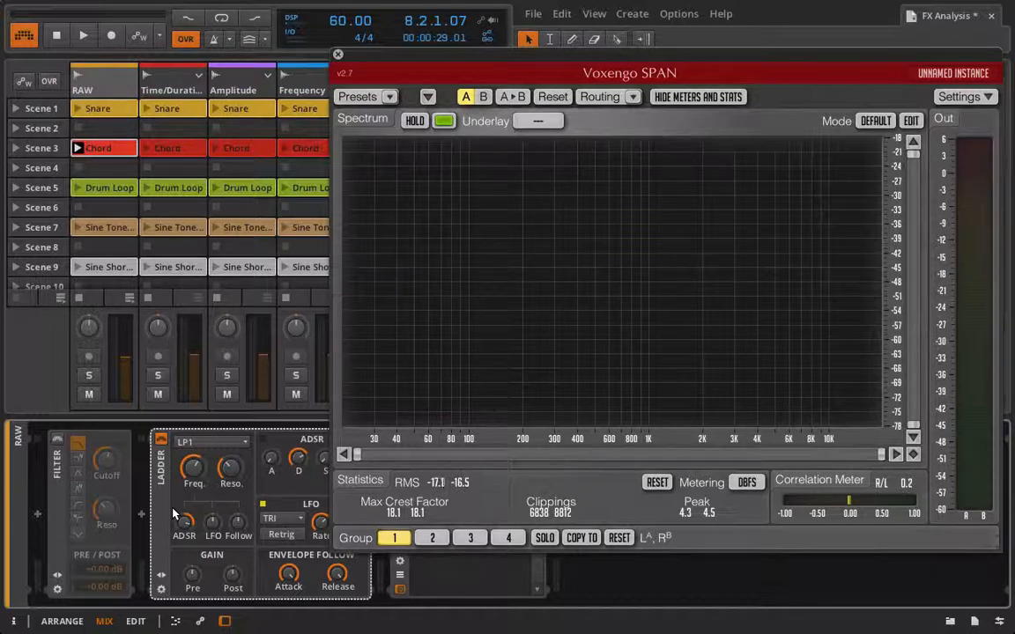
key(space)
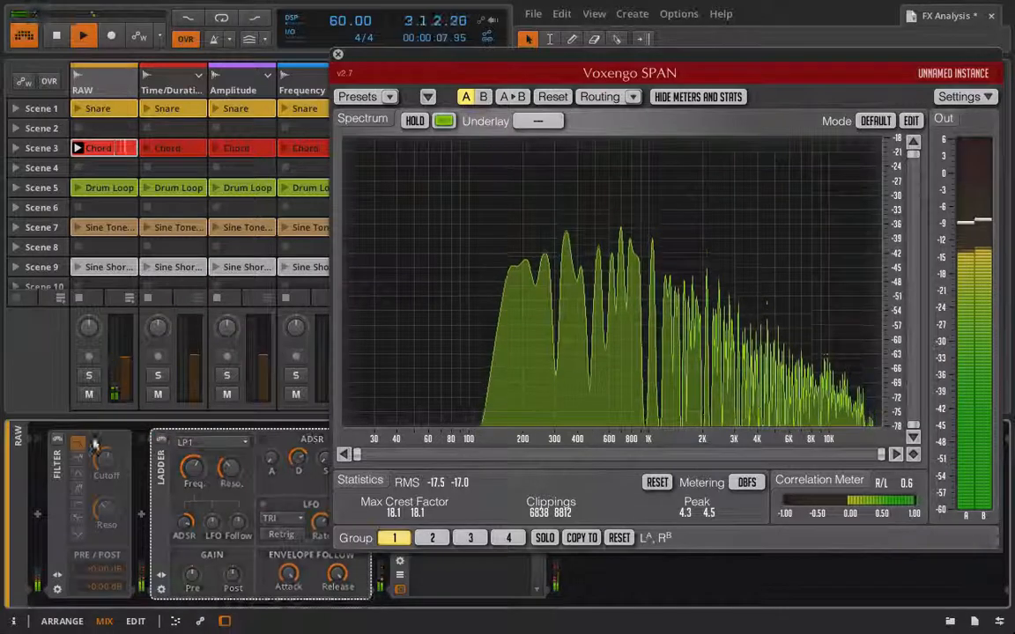
Toggle the Filter device on and off to compare it against the Ladder.
click(58, 440)
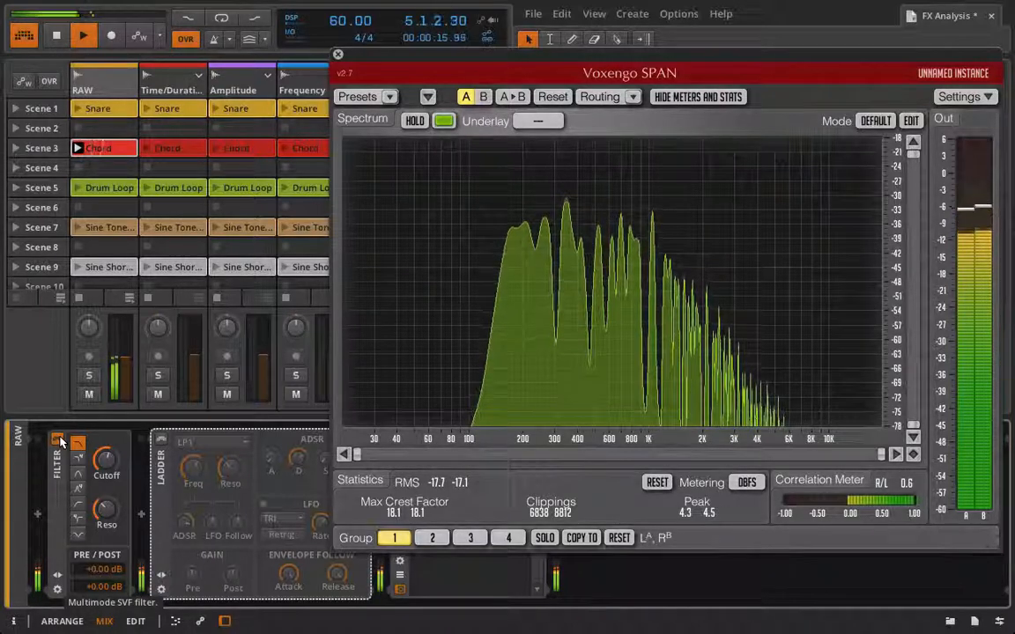
click(57, 439)
click(159, 440)
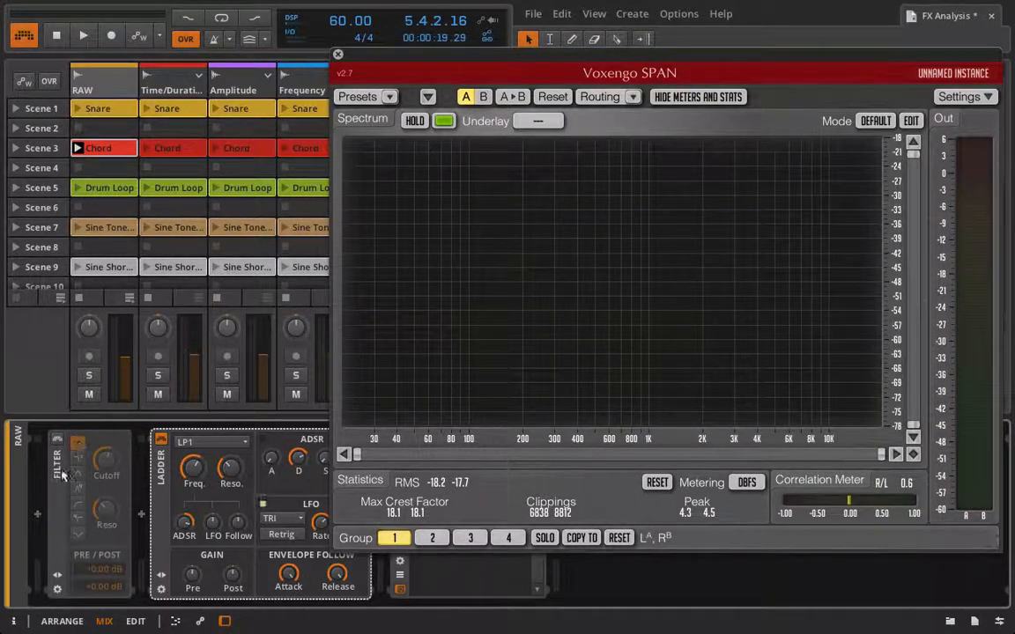
Switch the Ladder mode to LP2 and restart playback.
click(215, 443)
key(space)
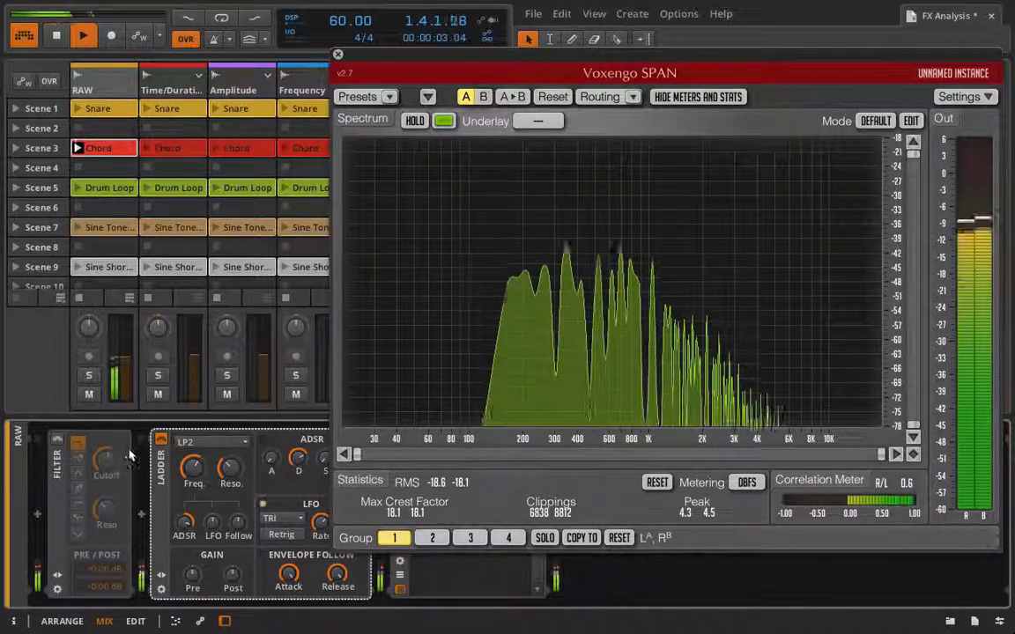
Compare the Filter and Ladder devices by toggling each one on and off.
click(160, 439)
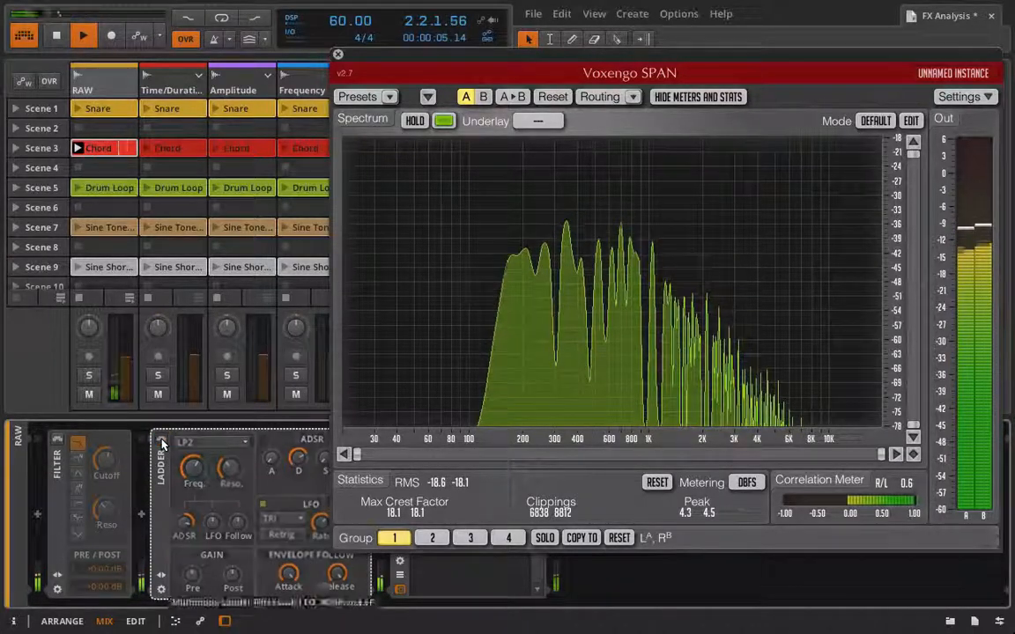
click(57, 440)
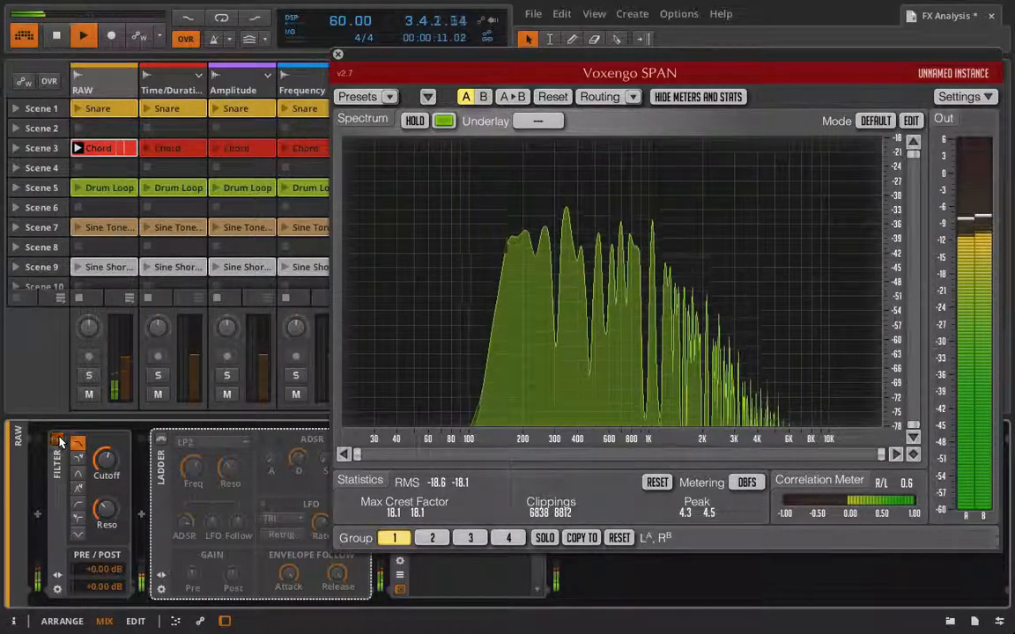
click(57, 440)
click(160, 438)
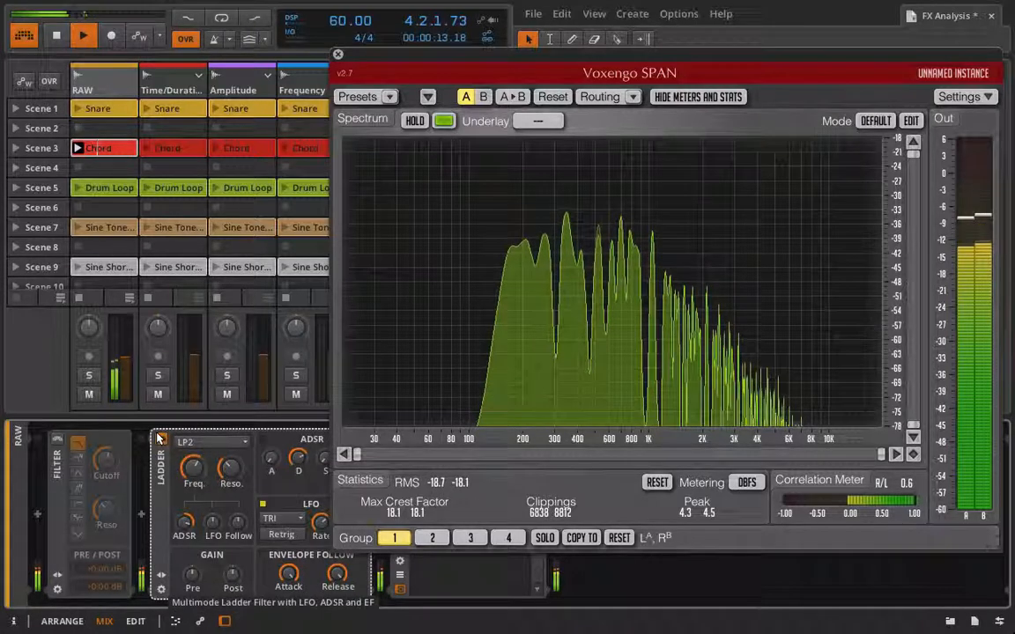
mouse_move(194, 469)
mouse_down()
mouse_move(194, 483)
mouse_move(194, 419)
mouse_move(192, 467)
mouse_up()
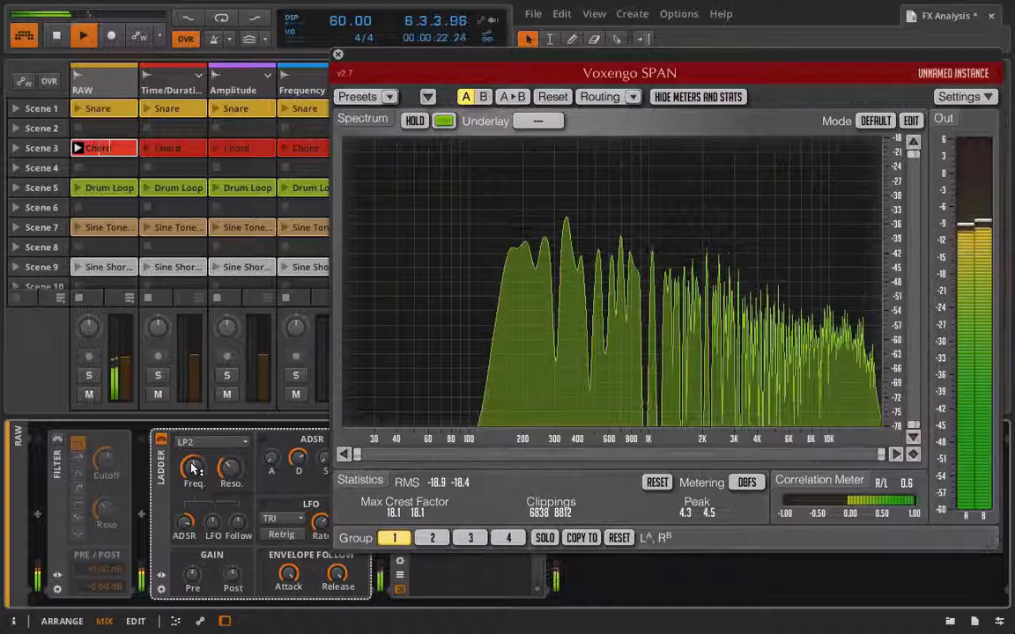
Switch to the Filter device, bypass the Ladder, lower the Filter's cutoff and stop playback.
right_click(57, 440)
click(125, 424)
click(57, 440)
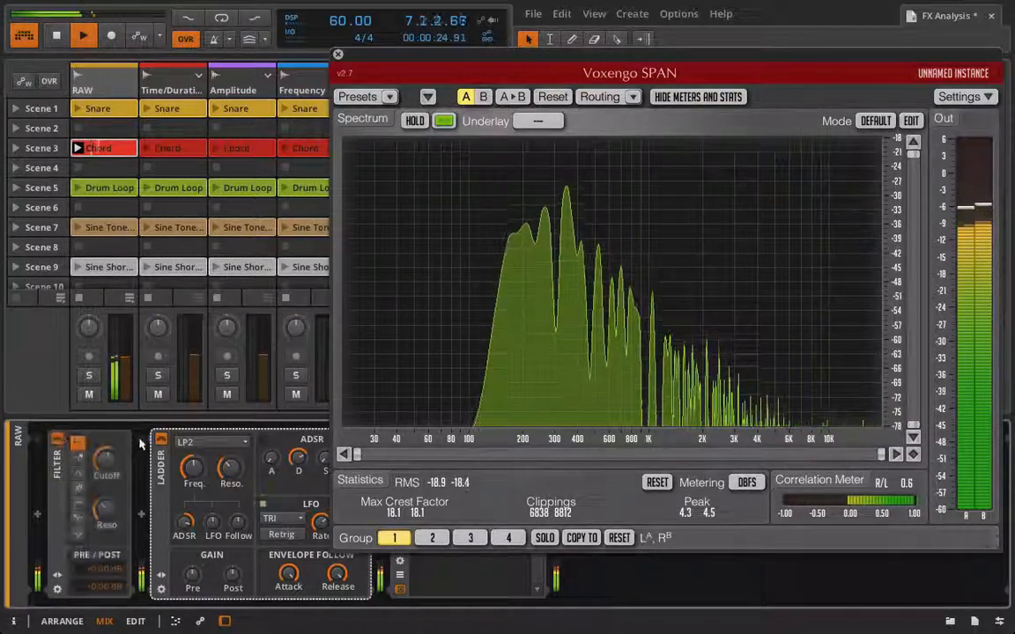
click(160, 438)
drag(105, 461, 105, 497)
key(space)
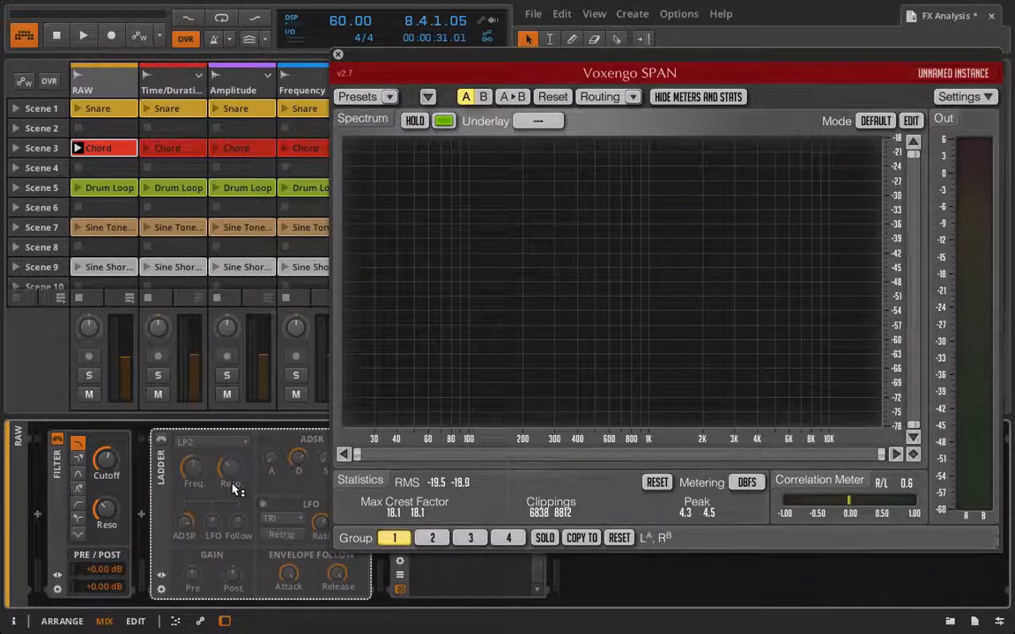
Delete the Filter device and re-enable the Ladder device.
click(57, 484)
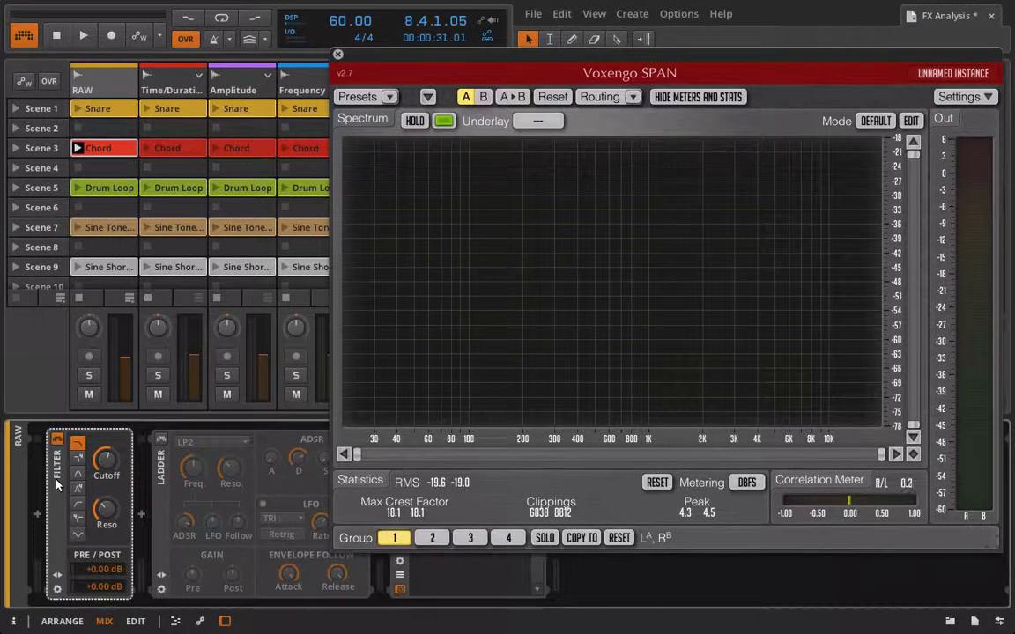
key(Delete)
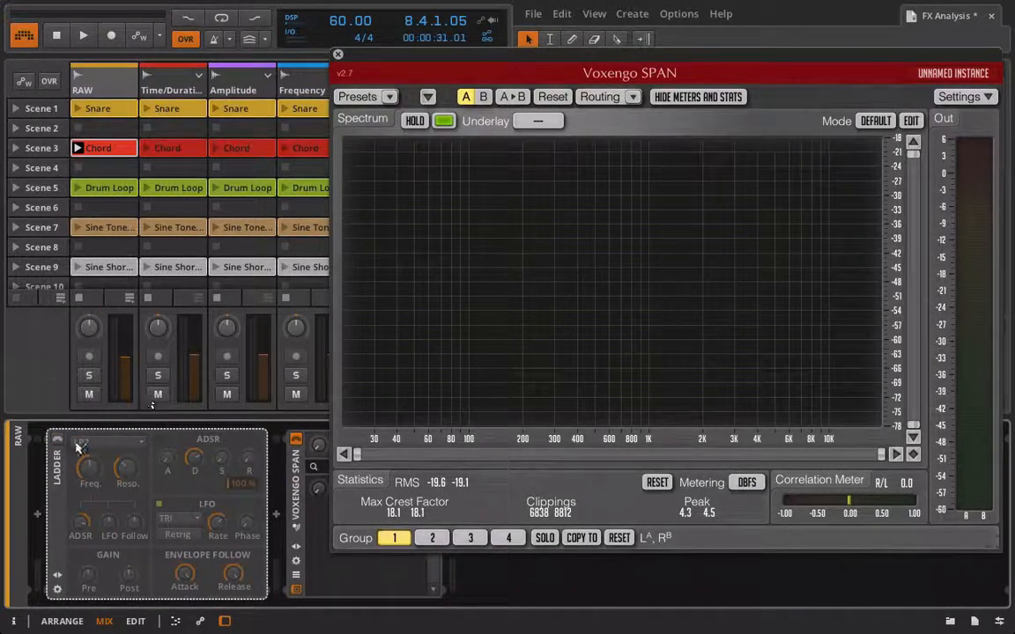
click(57, 441)
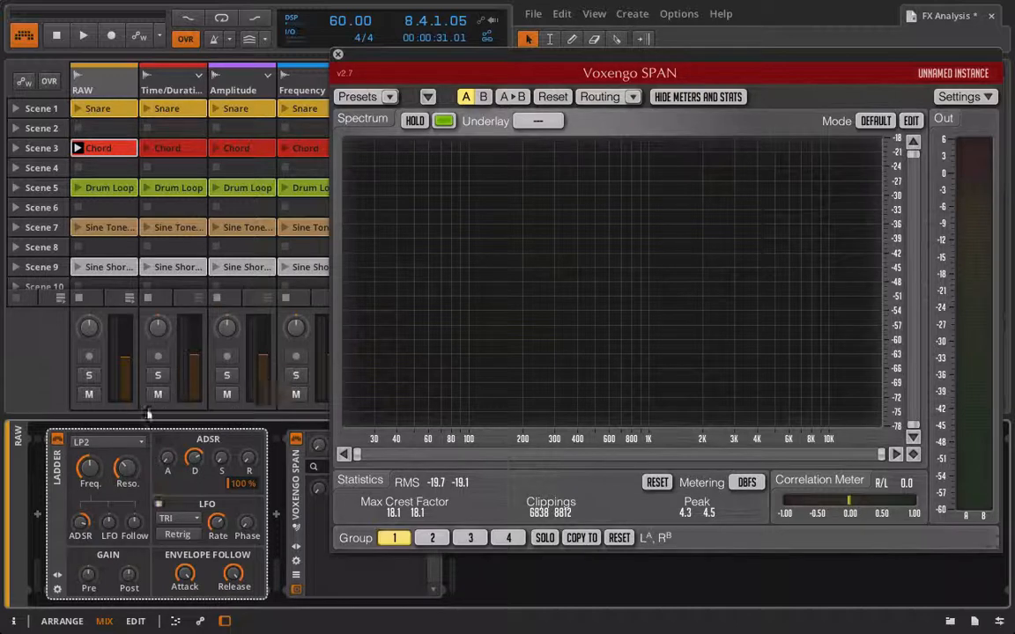
Set the Ladder mode to HP1>LP2 and start playback.
click(128, 446)
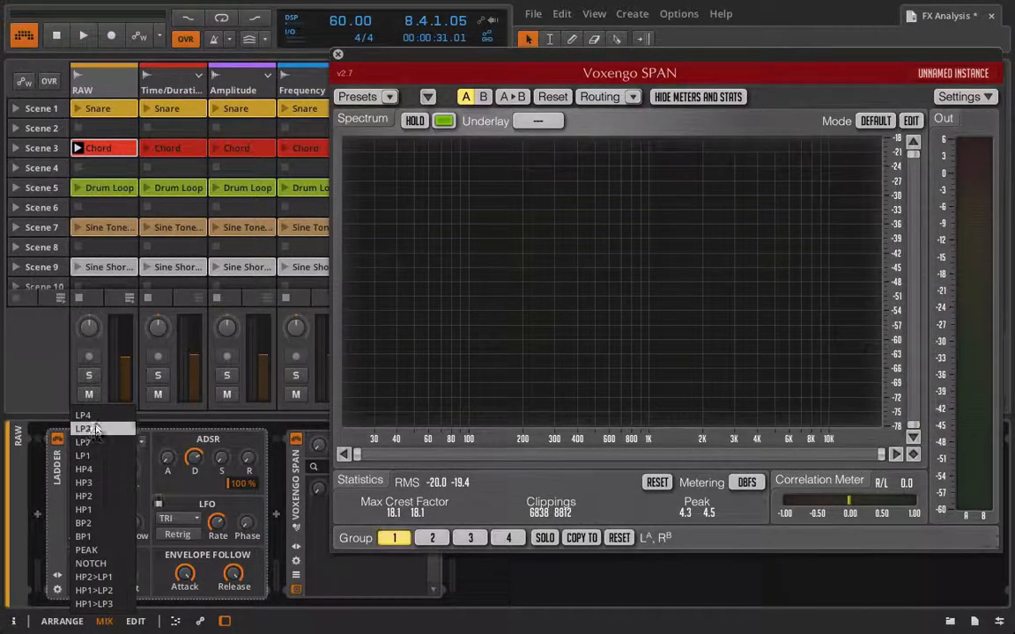
click(96, 590)
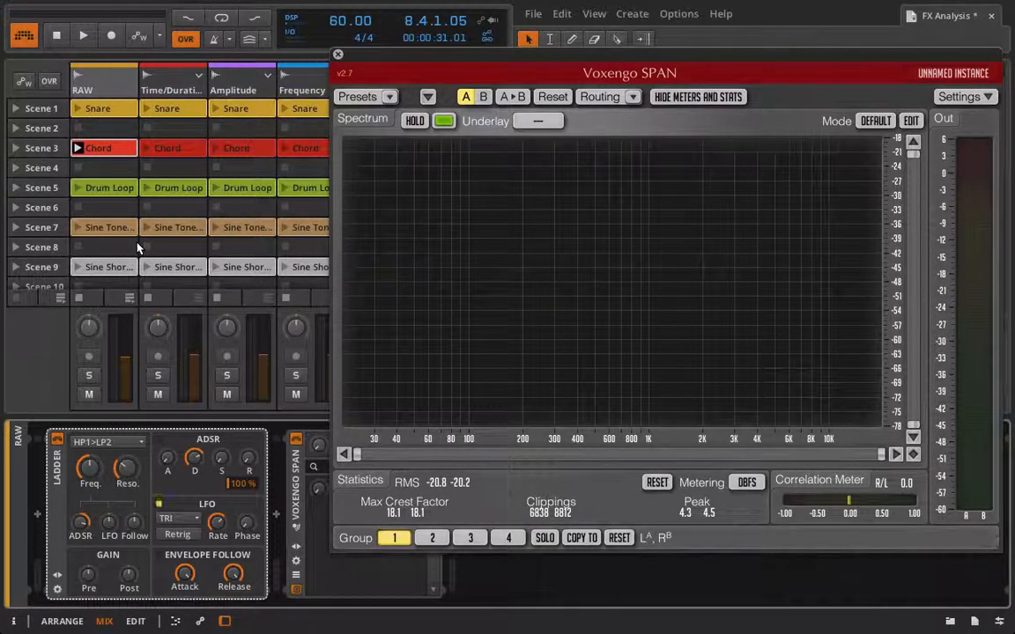
key(space)
Sweep the Ladder frequency down to about 20 Hz and back, then set the mode to HP2>LP1.
drag(90, 467, 90, 536)
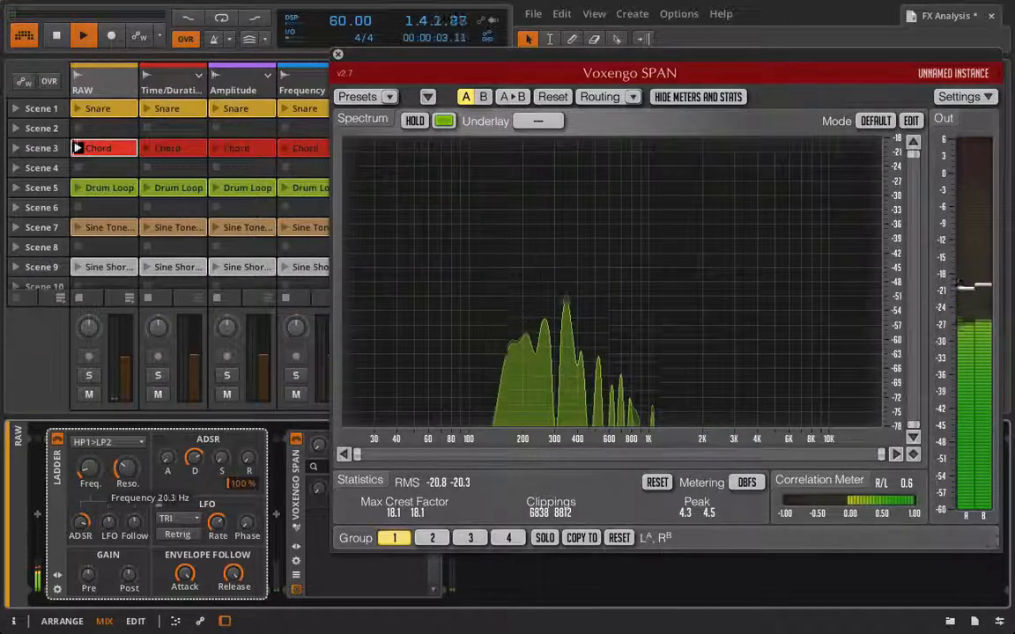
mouse_move(91, 468)
mouse_down()
mouse_move(91, 398)
mouse_move(91, 471)
mouse_move(91, 429)
mouse_move(91, 462)
mouse_up()
click(96, 442)
click(97, 429)
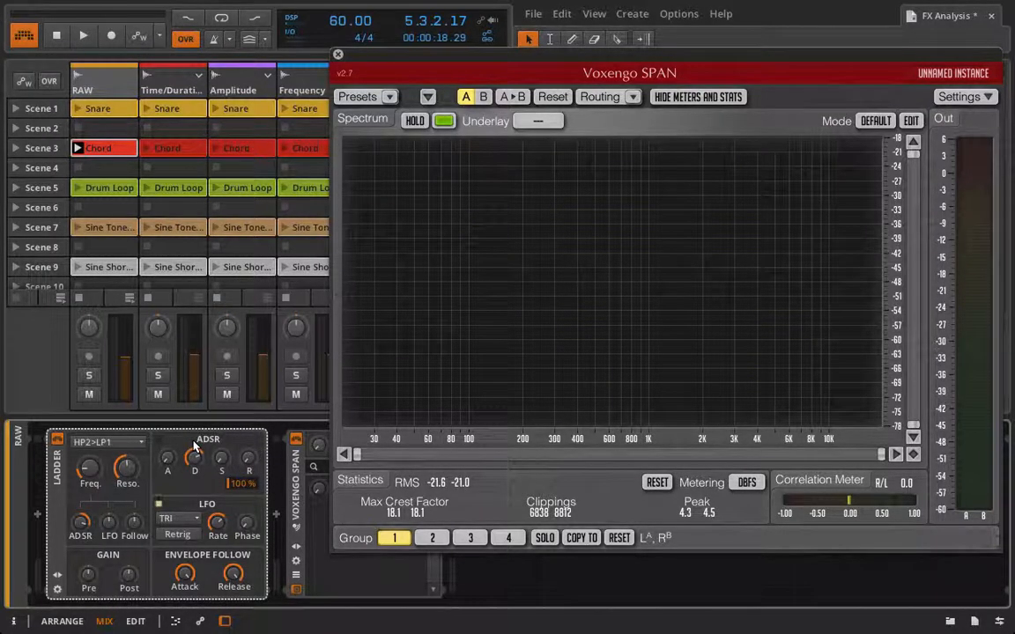
Close the Voxengo SPAN window and select the Polysynth track.
click(338, 55)
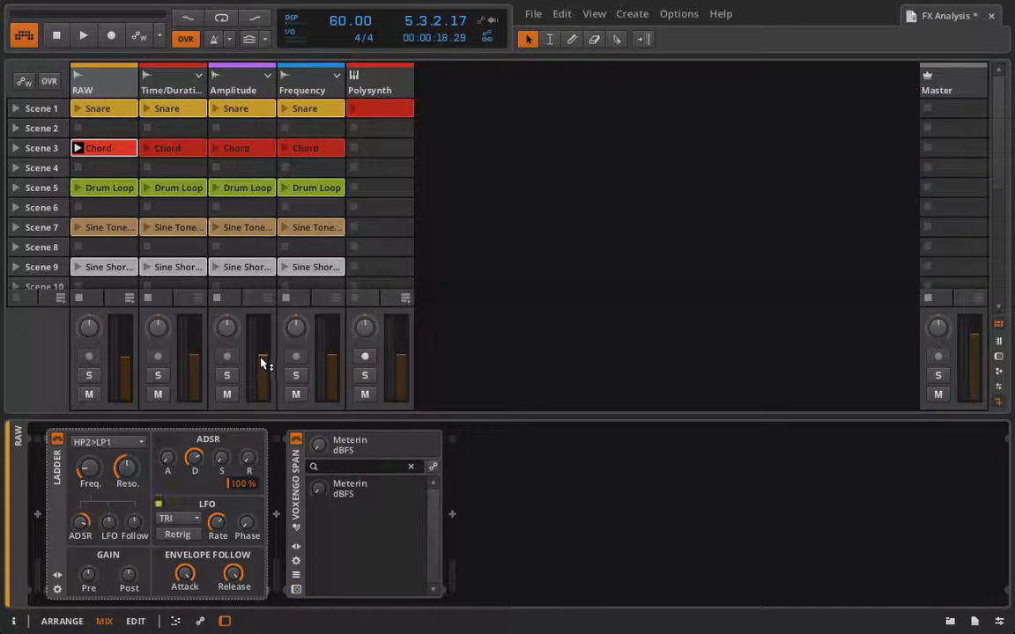
click(365, 79)
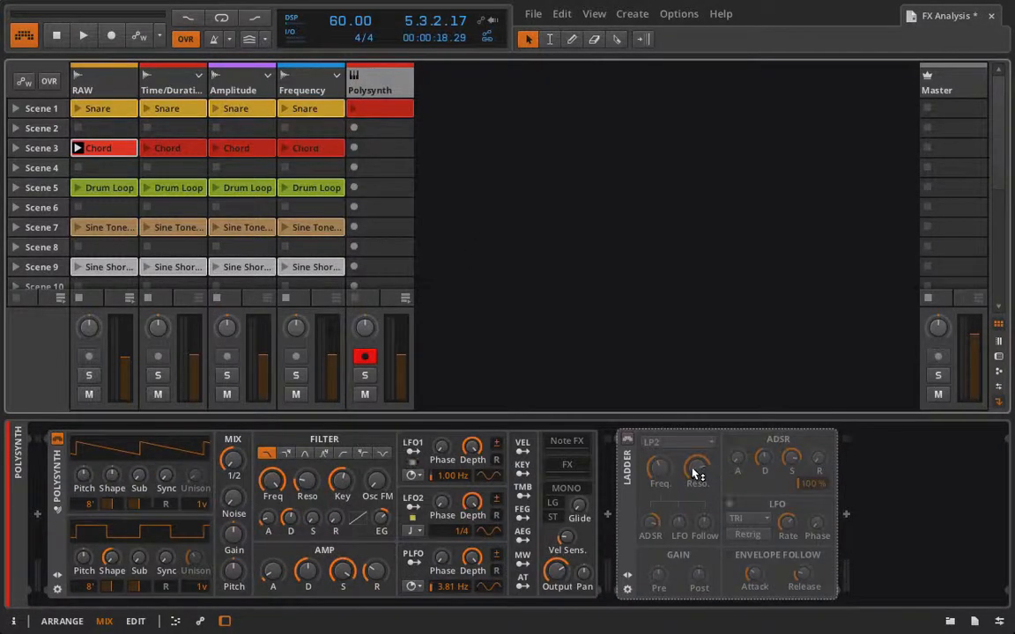
Delete the Ladder device from the Polysynth chain.
click(642, 481)
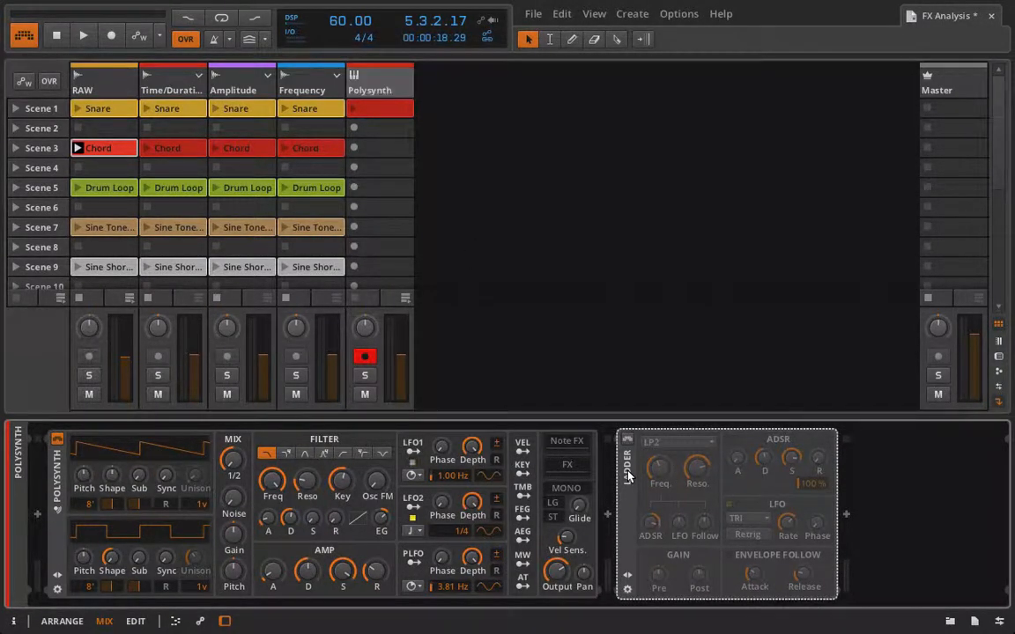
key(Delete)
click(607, 514)
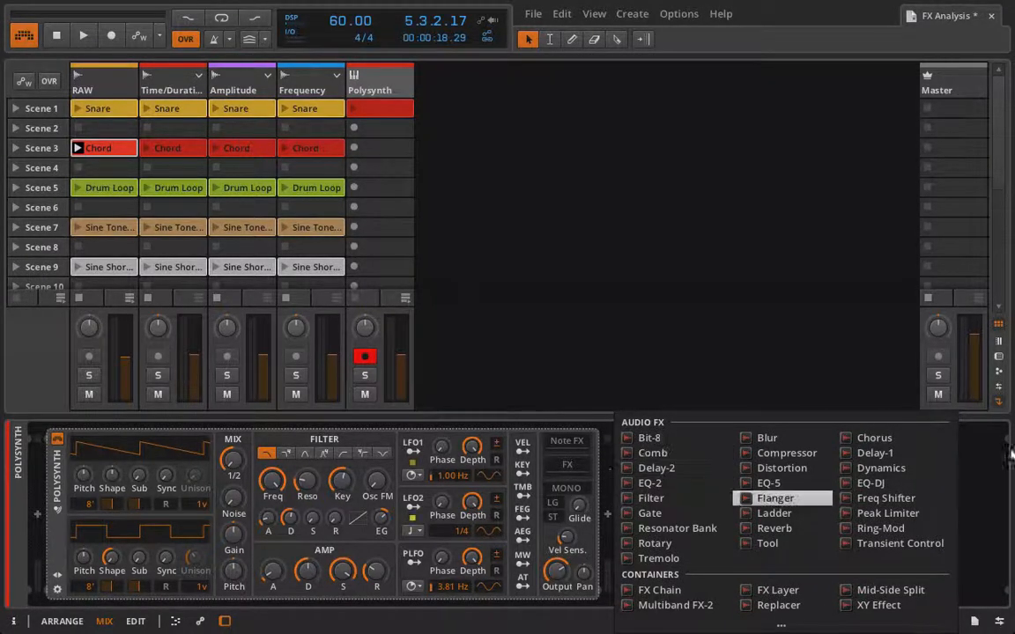
click(977, 457)
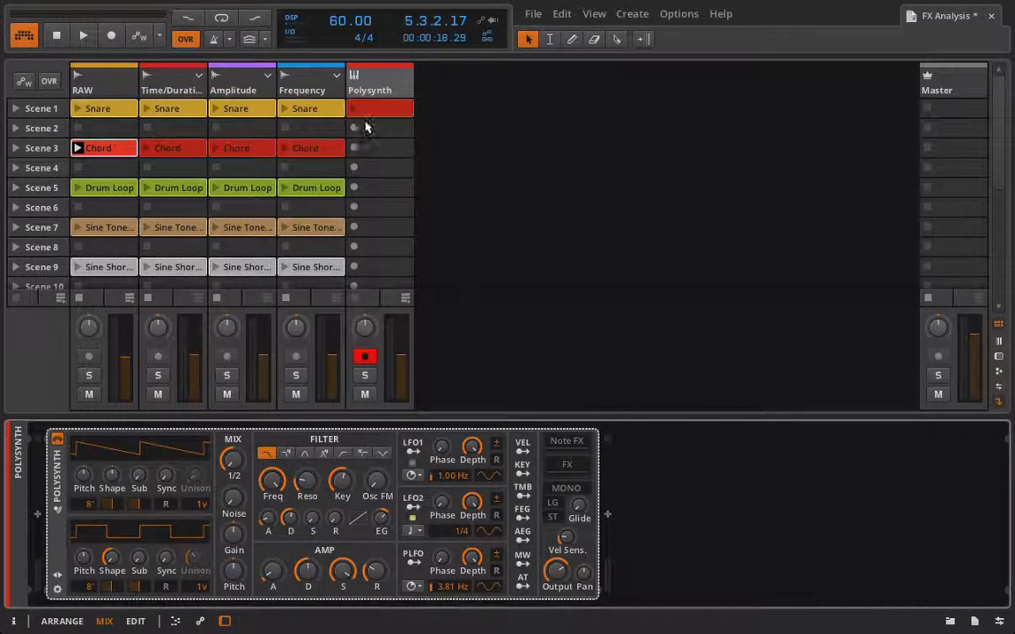
Disarm recording on the Polysynth track and launch its Scene 1 clip.
click(365, 356)
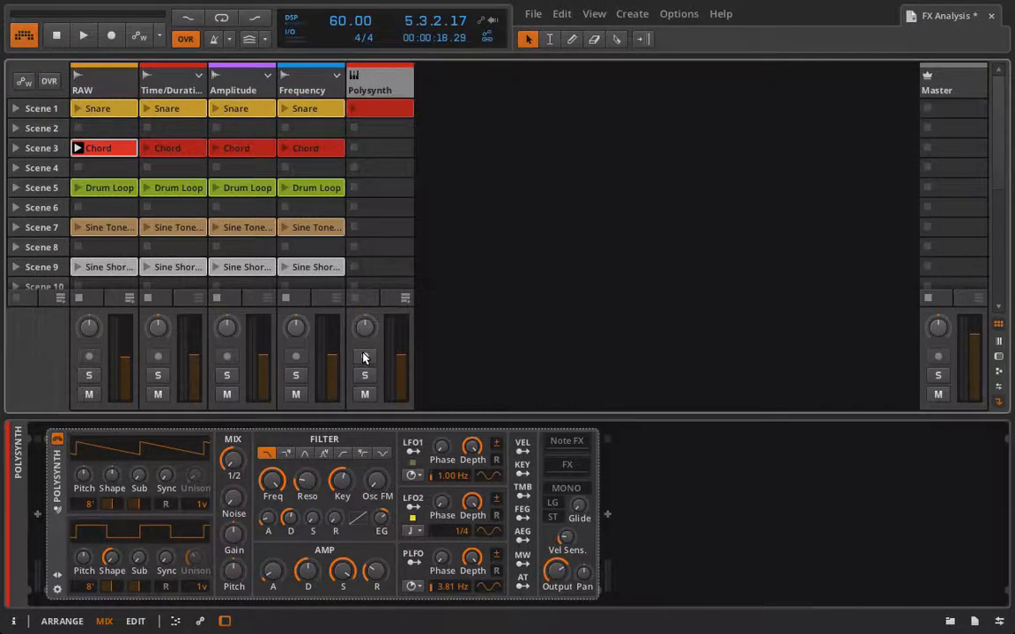
click(308, 488)
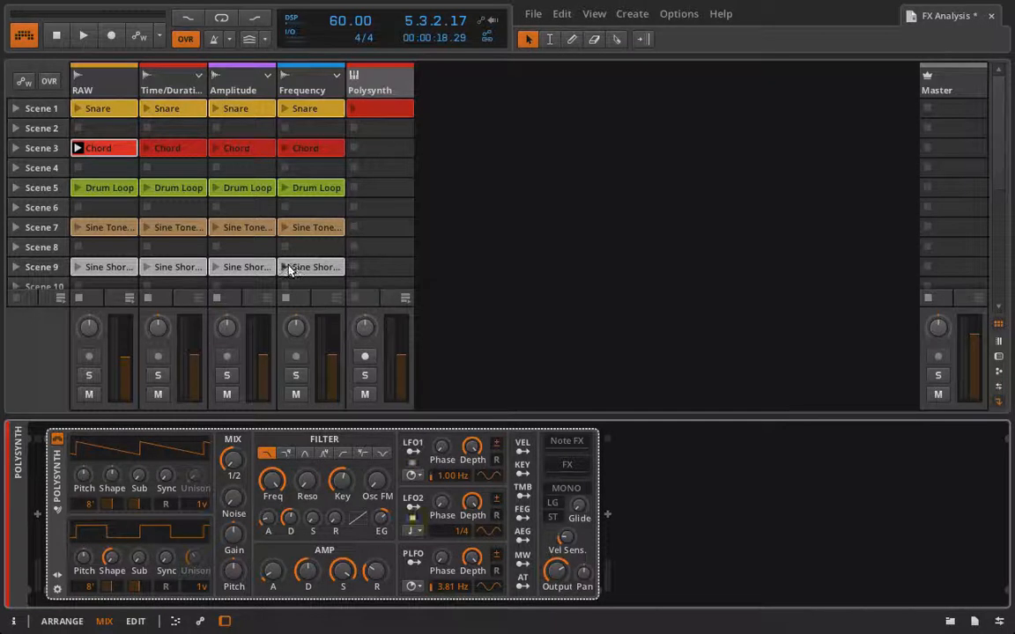
click(359, 110)
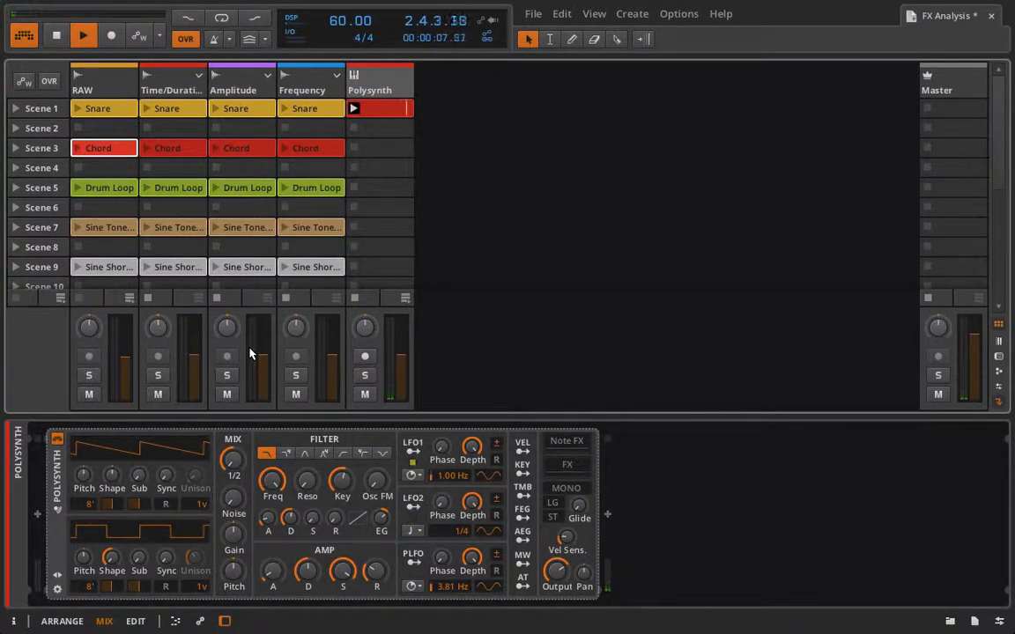
Lower the Polysynth amp envelope's sustain and decay during playback, then stop playback.
drag(346, 573, 371, 609)
drag(307, 572, 307, 599)
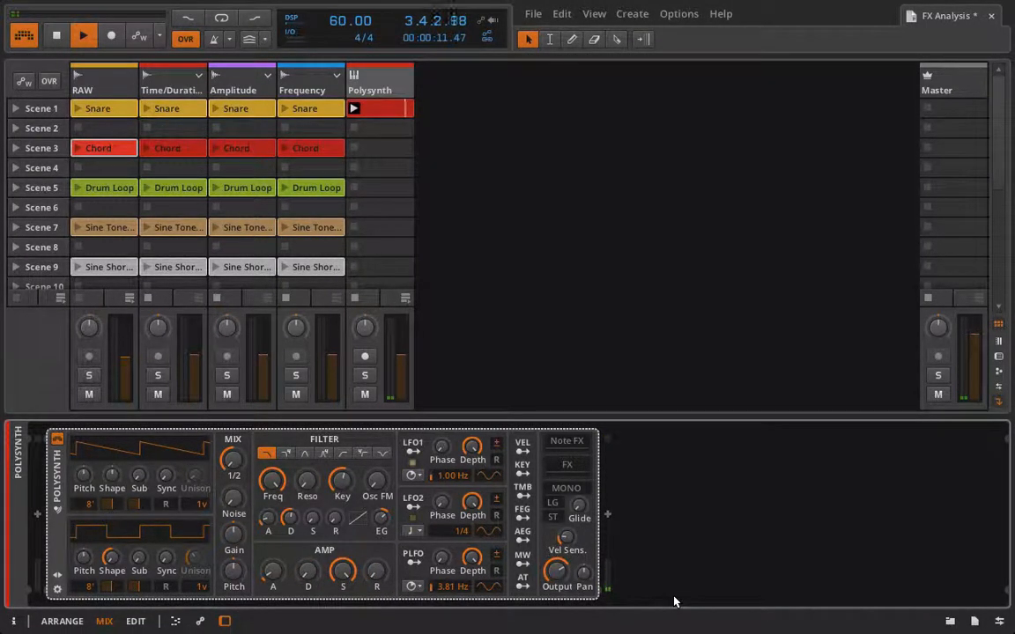
key(space)
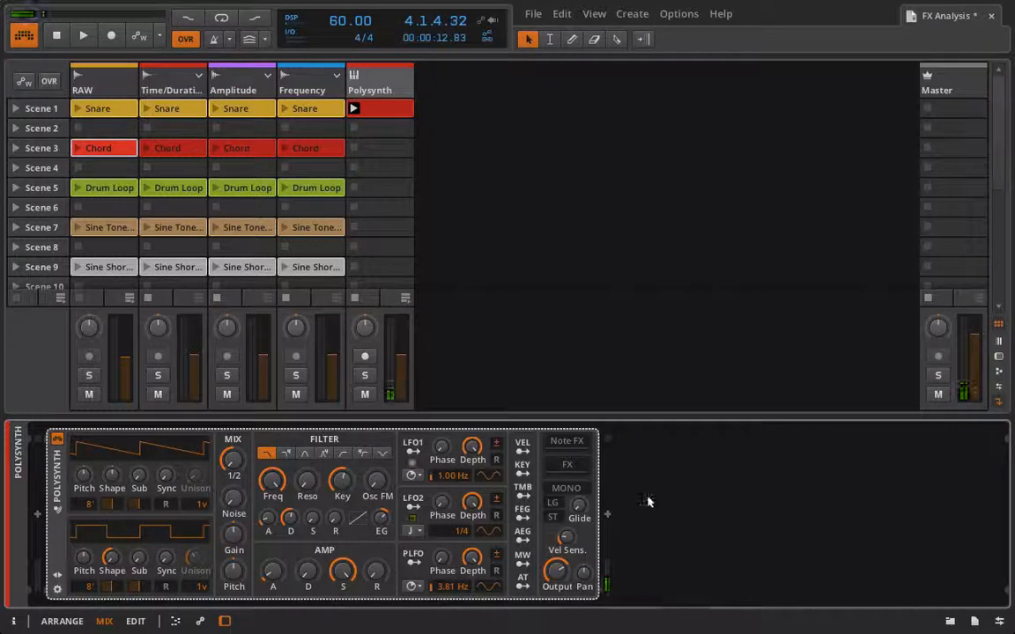
Insert a Ladder device after the Polysynth and turn its ADSR decay down.
click(606, 516)
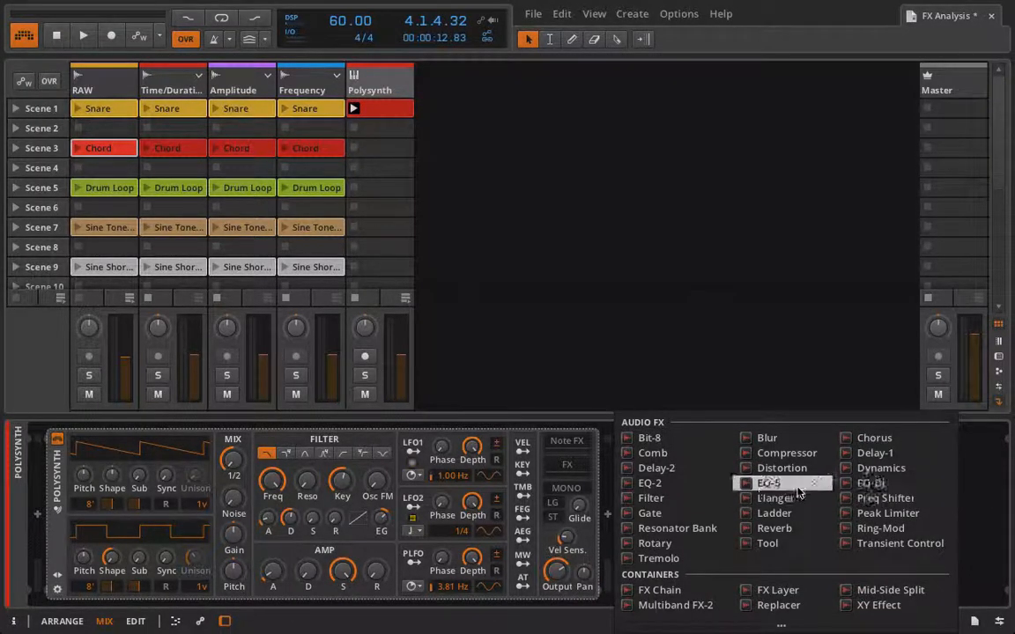
click(704, 528)
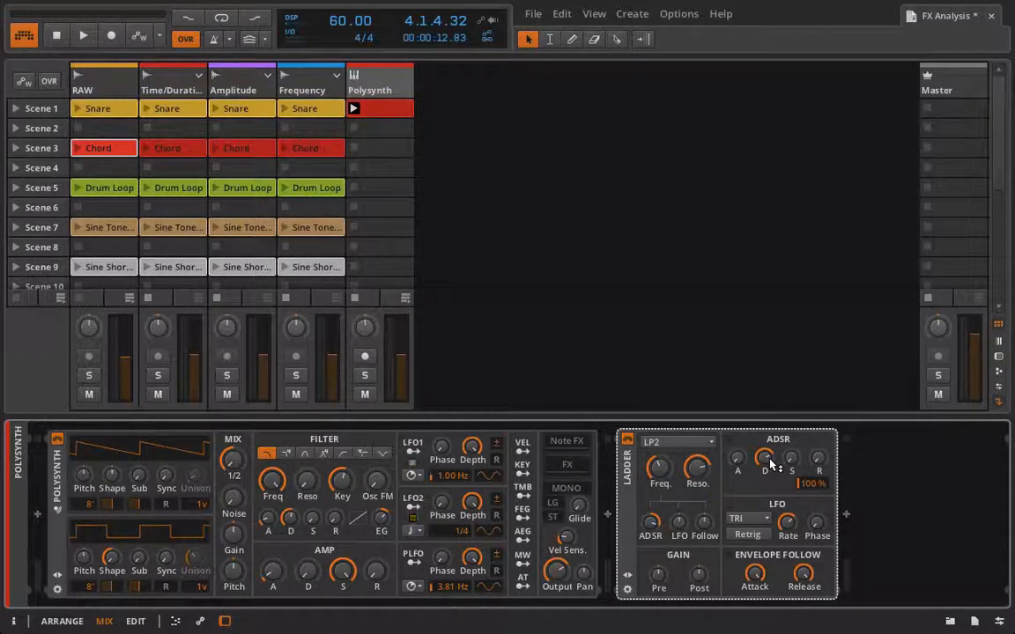
drag(770, 465, 770, 510)
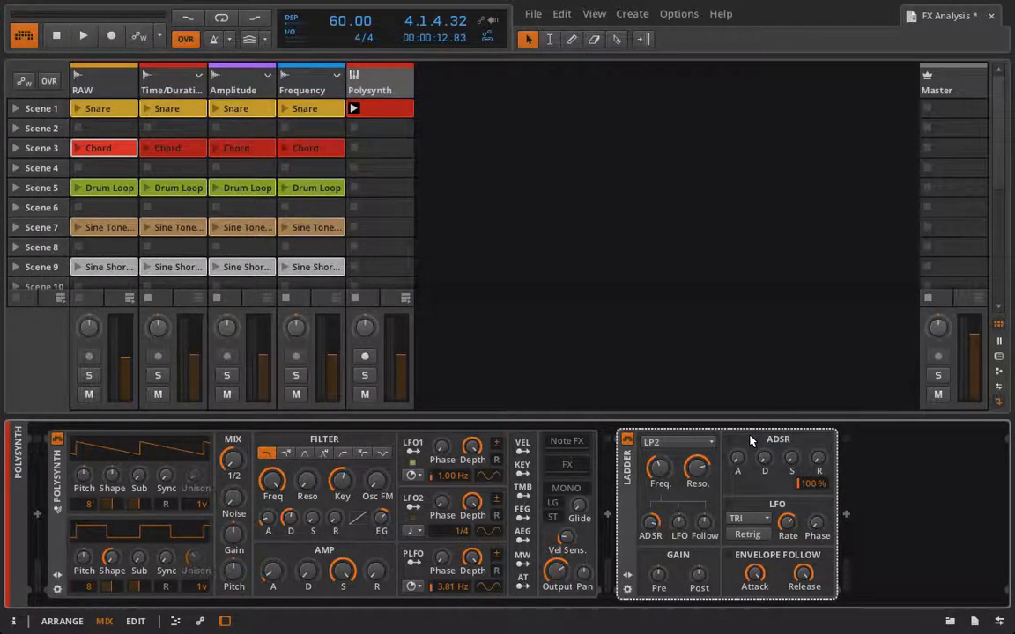
Start playback, set the Ladder's ADSR envelope amount to about -96, and raise the ADSR attack.
key(space)
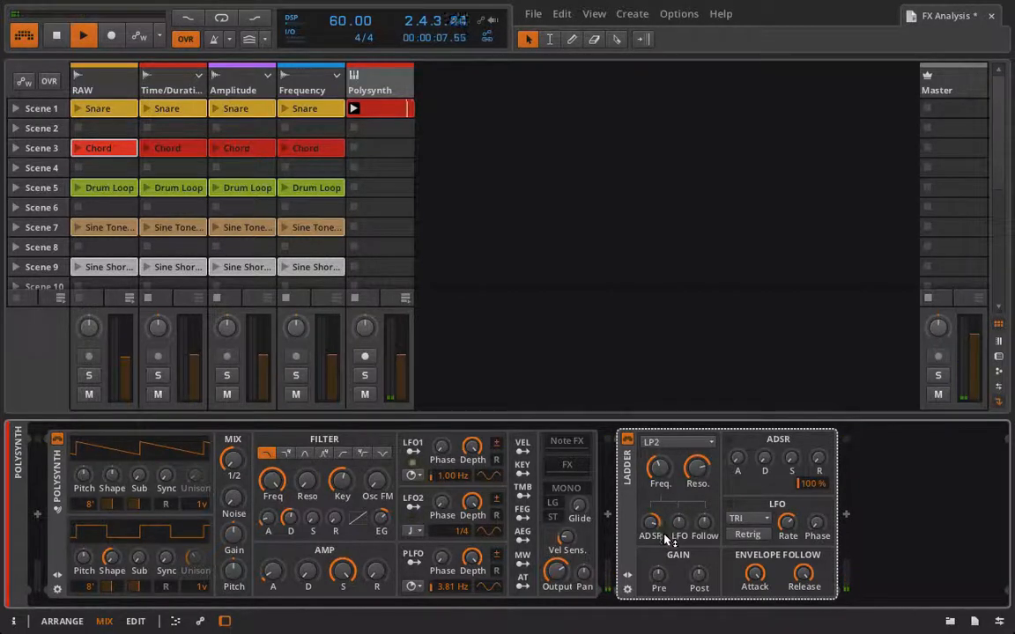
drag(656, 526, 656, 539)
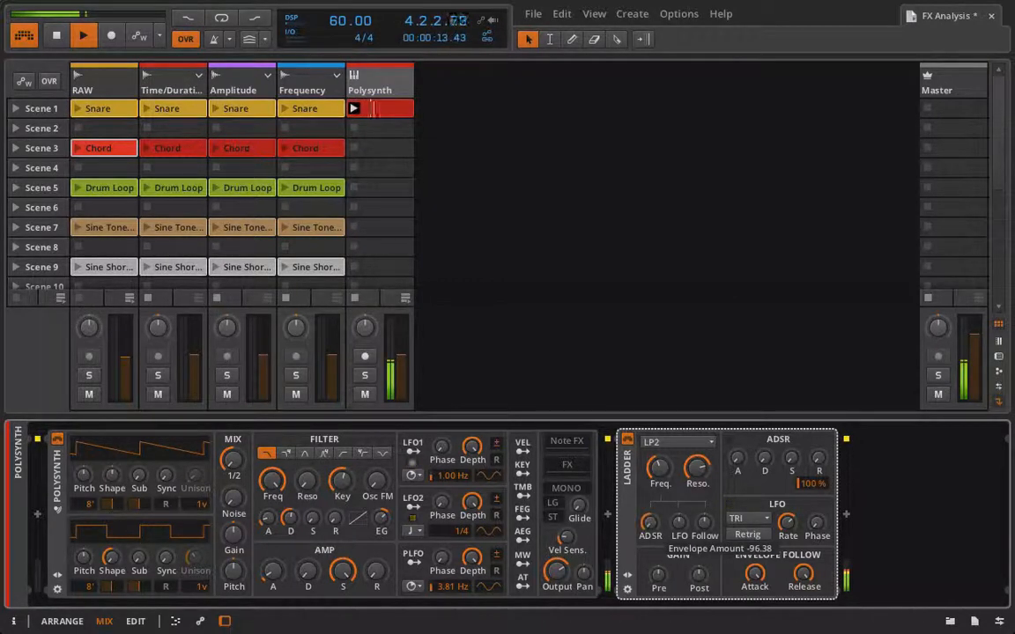
mouse_move(657, 539)
mouse_down()
mouse_move(656, 500)
mouse_move(656, 549)
mouse_move(656, 537)
mouse_up()
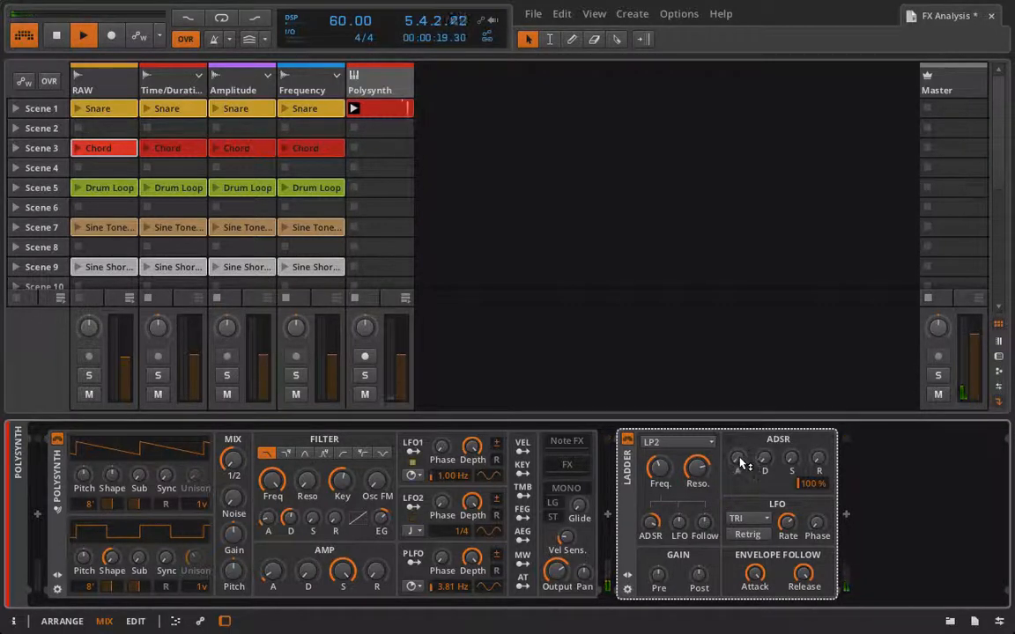
drag(741, 461, 744, 463)
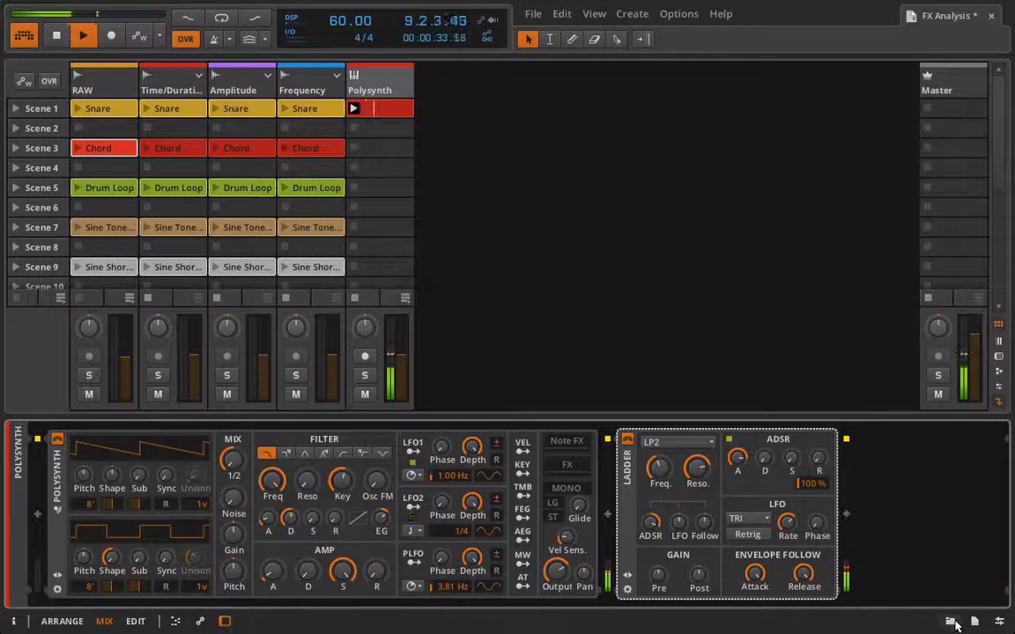
Add Voxengo SPAN from the Plugins > Essential Plugins > Visual browser folder after the Ladder device.
key(b)
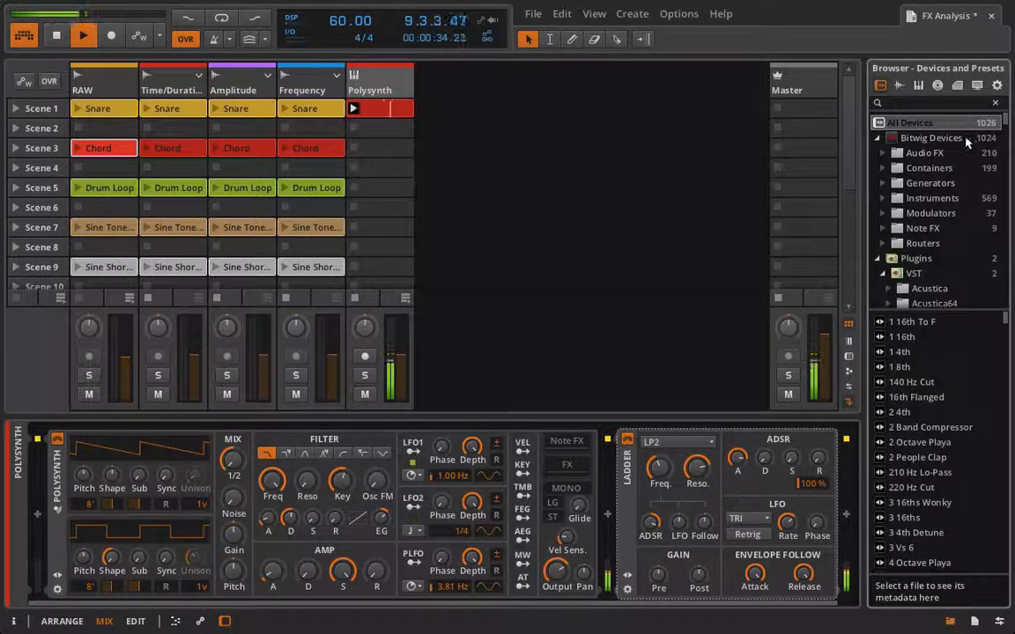
click(899, 85)
click(878, 137)
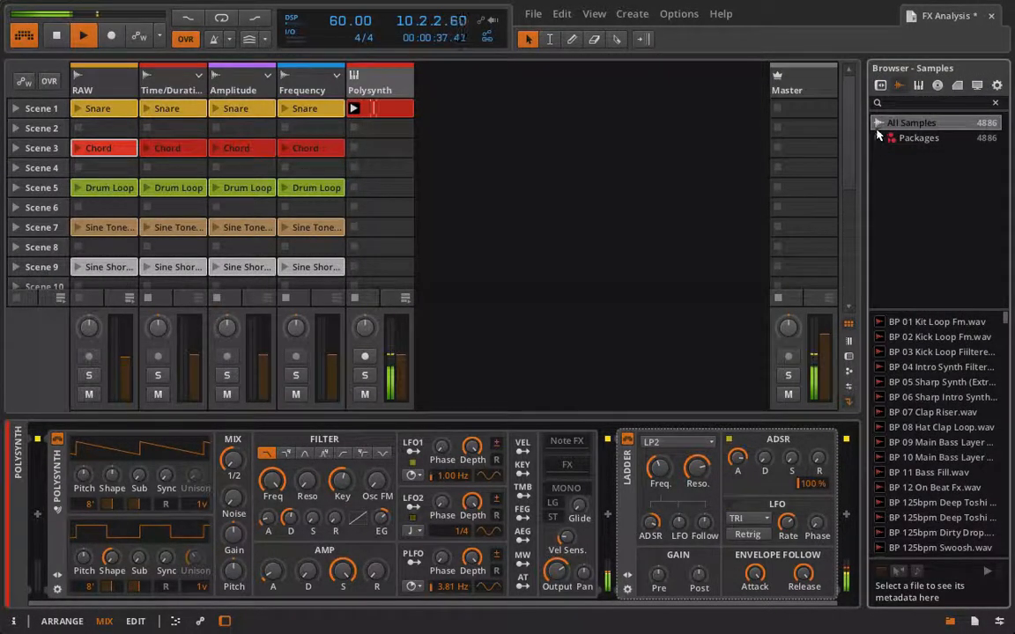
click(881, 84)
click(878, 137)
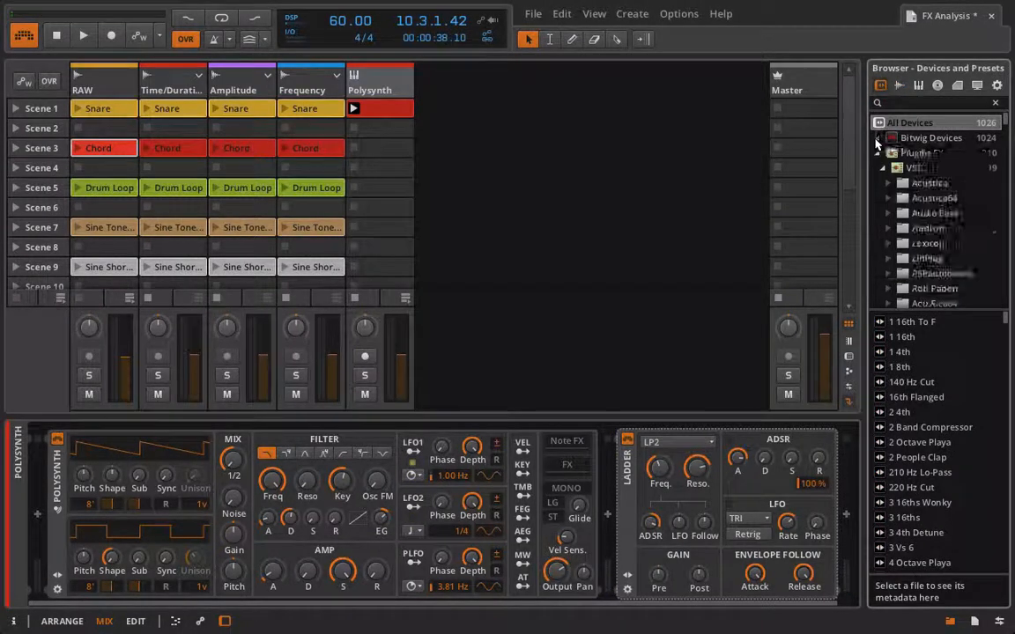
click(878, 153)
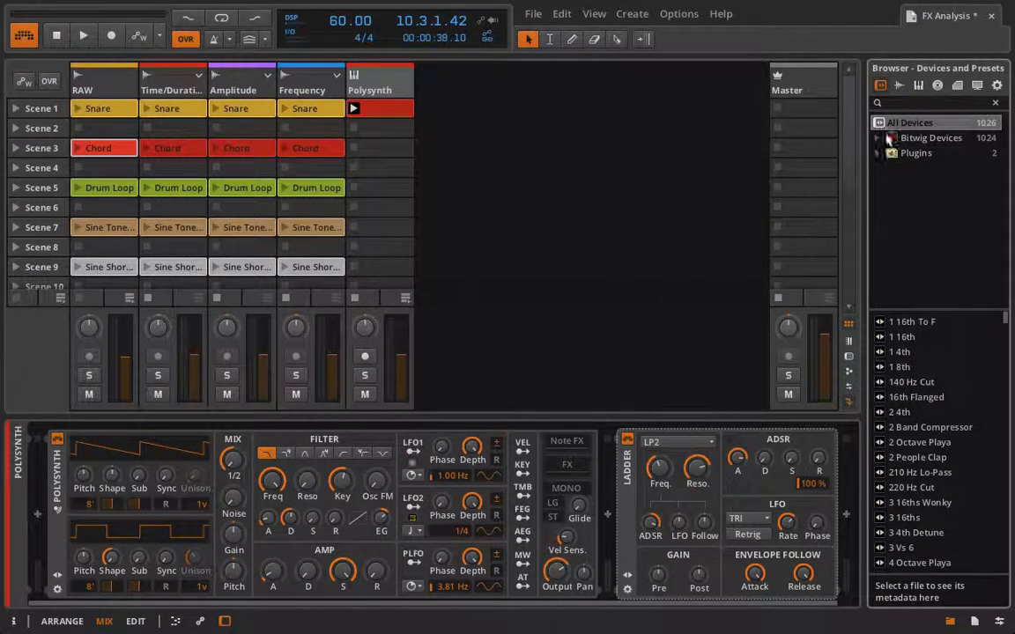
click(887, 138)
click(877, 153)
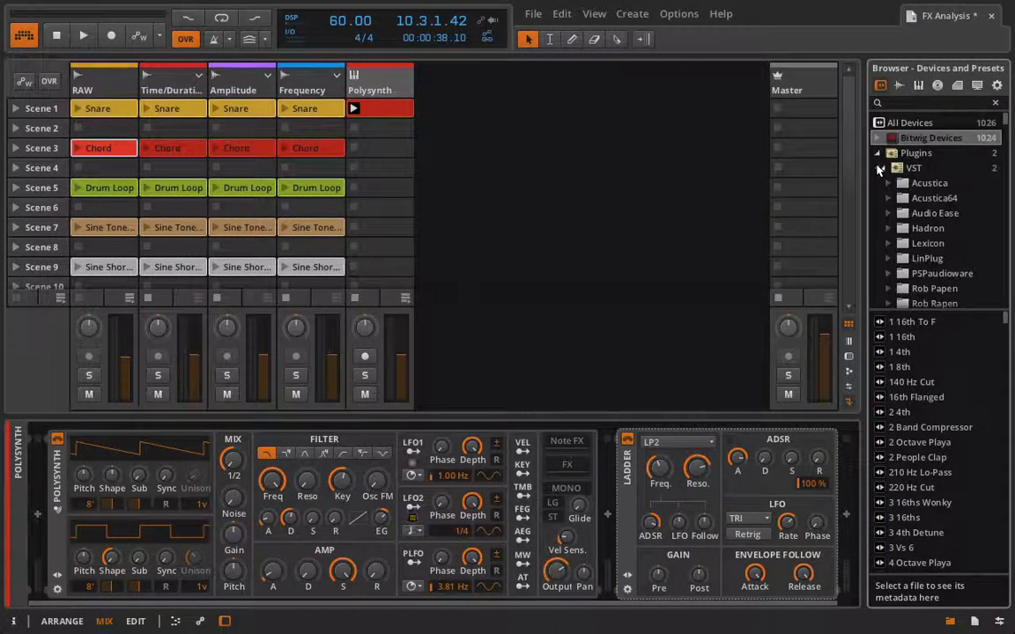
click(878, 168)
click(921, 198)
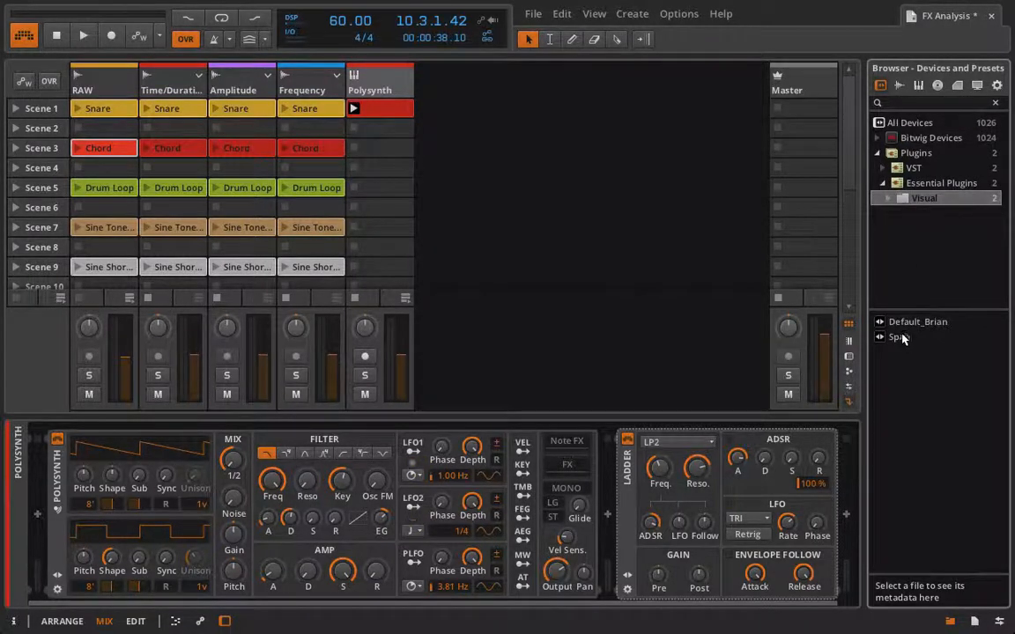
drag(901, 338, 843, 471)
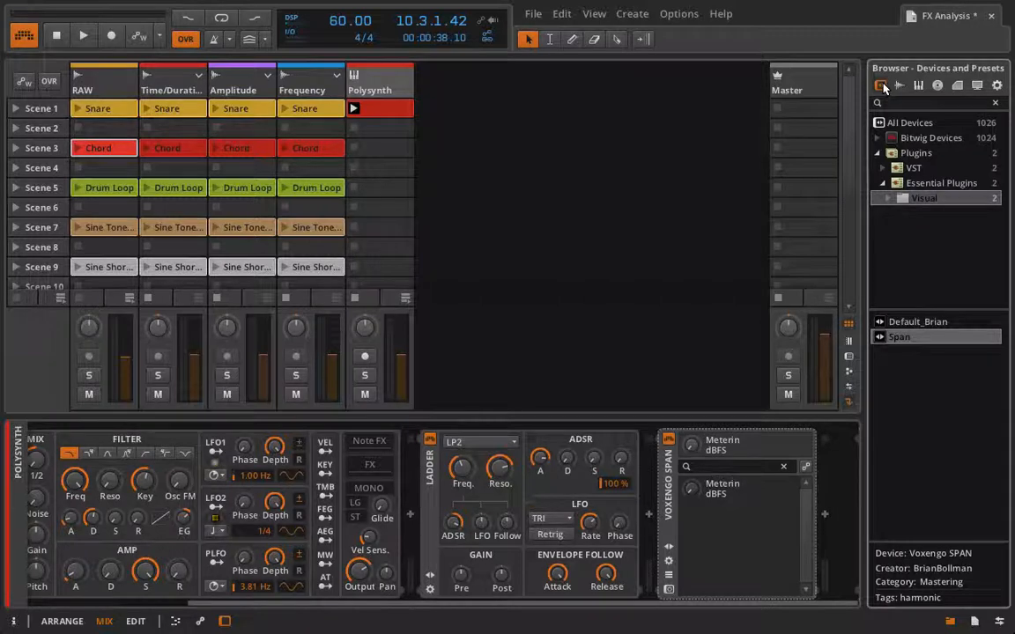
Hide the browser, open the SPAN plugin window and play the clip to view its spectrum, then close it.
click(951, 622)
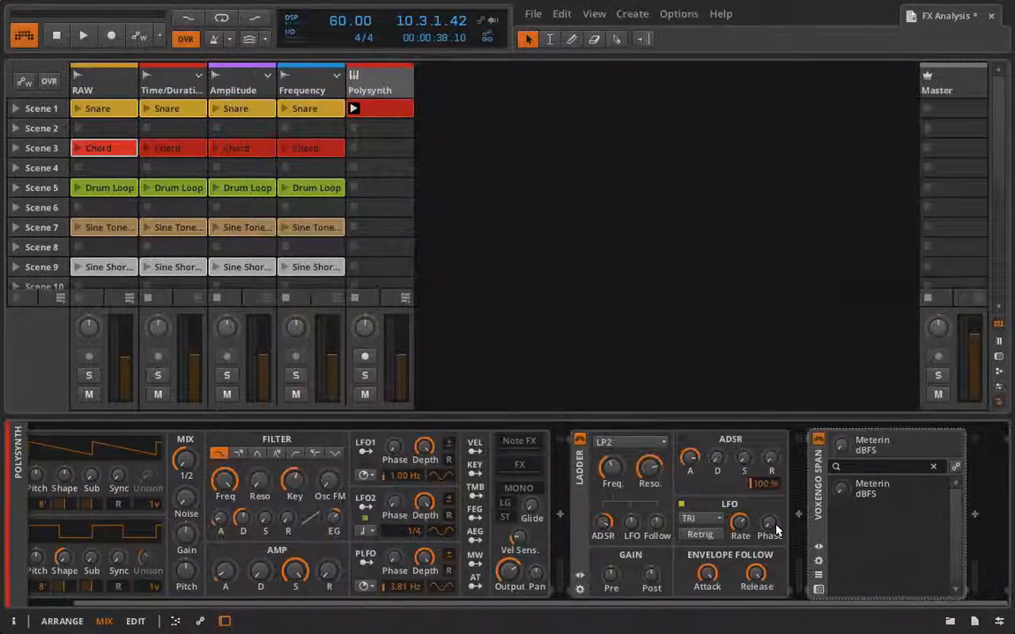
click(818, 589)
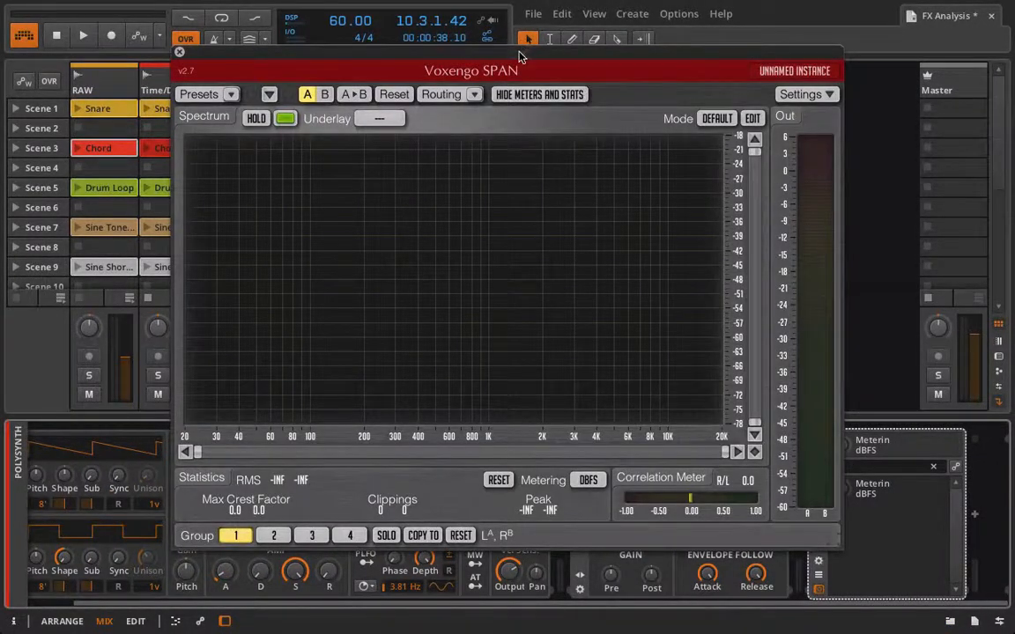
drag(519, 57, 523, 5)
key(space)
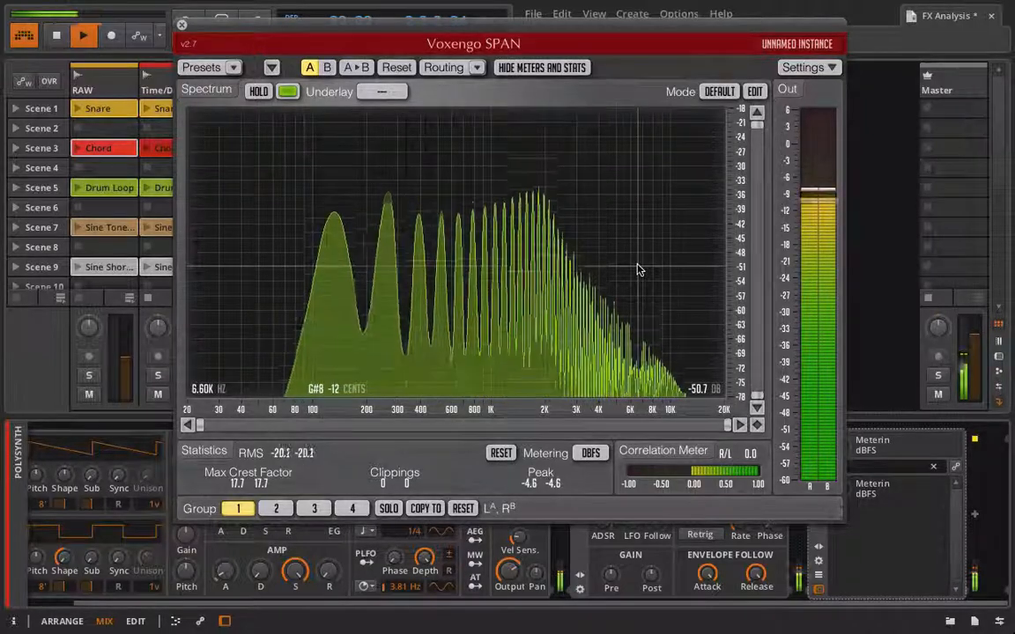
click(182, 24)
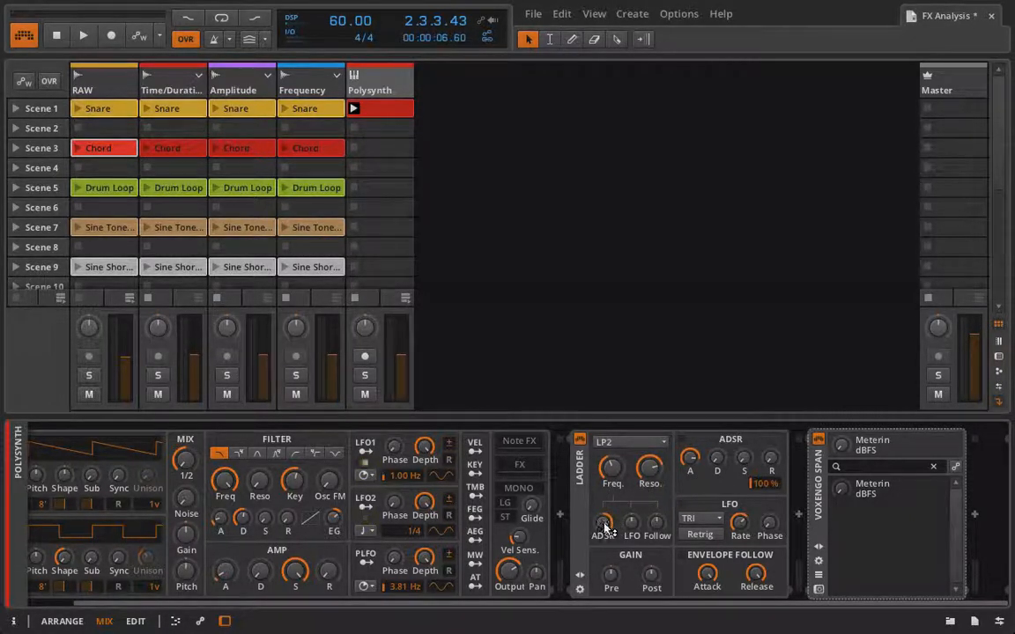
Set the Ladder's ADSR envelope amount to about 12.82, play the clip and raise the amount further.
drag(605, 524, 606, 518)
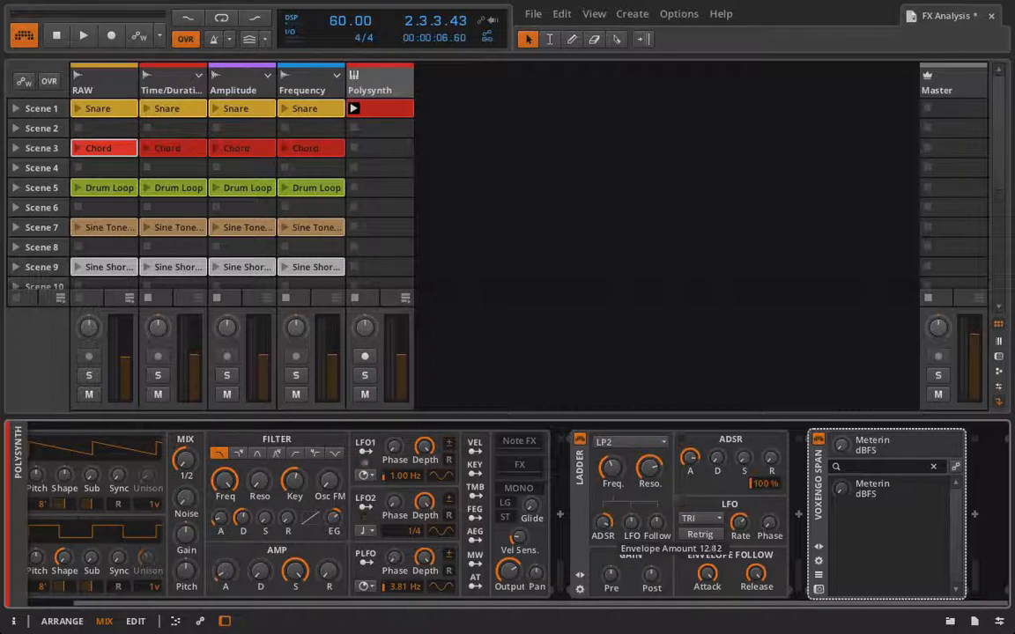
key(space)
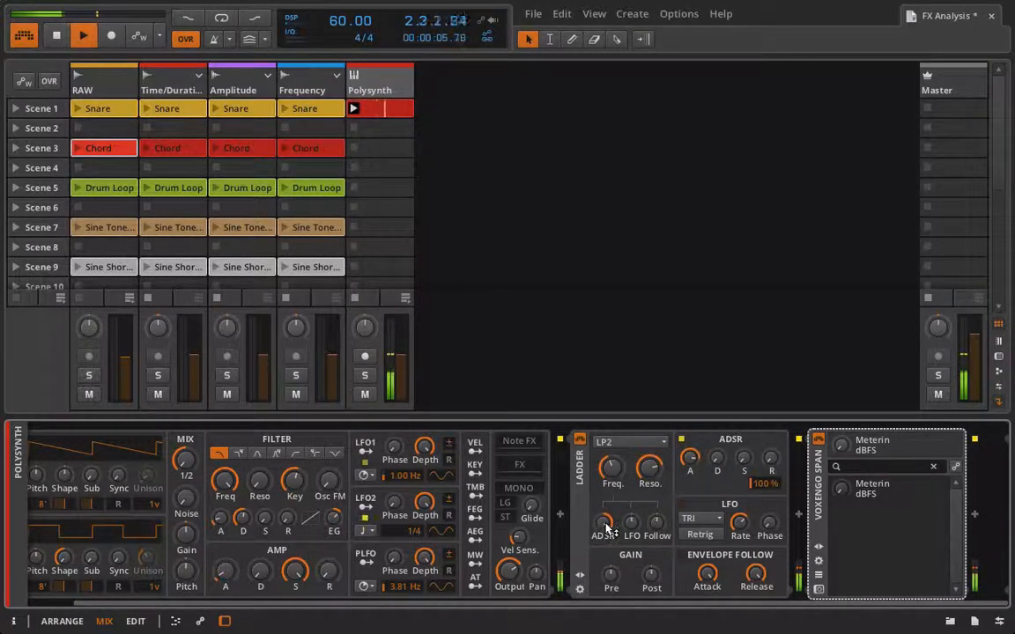
mouse_move(606, 529)
mouse_down()
mouse_move(605, 548)
mouse_move(606, 528)
mouse_up()
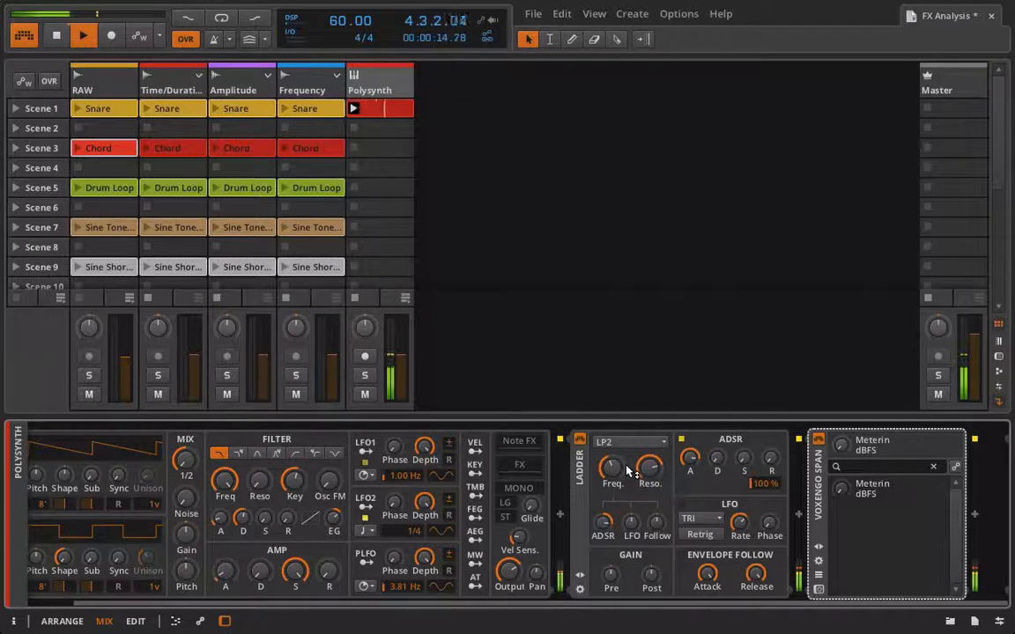
drag(604, 522, 604, 498)
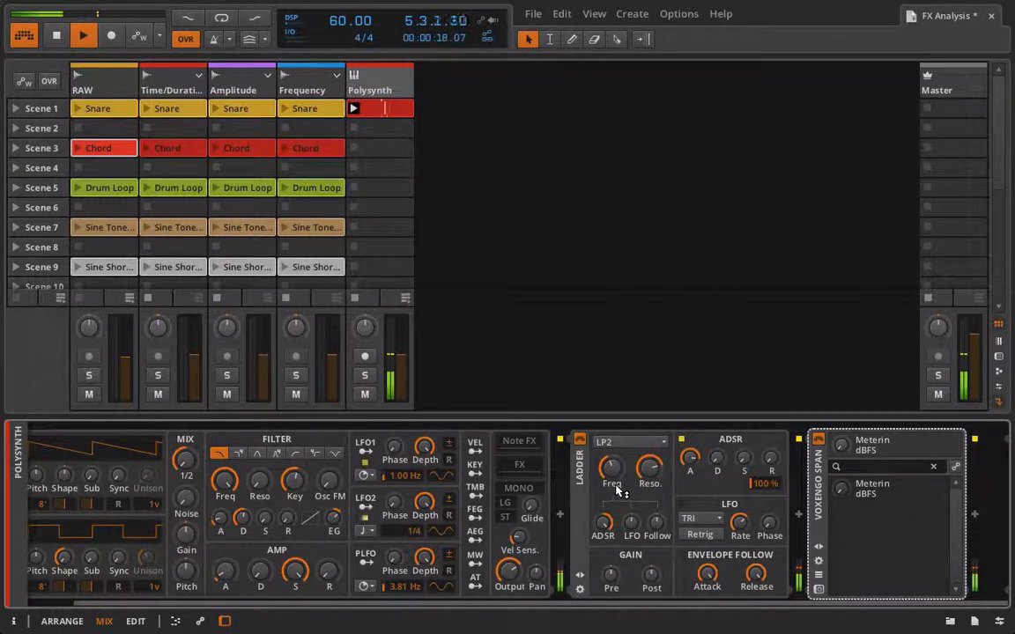
key(space)
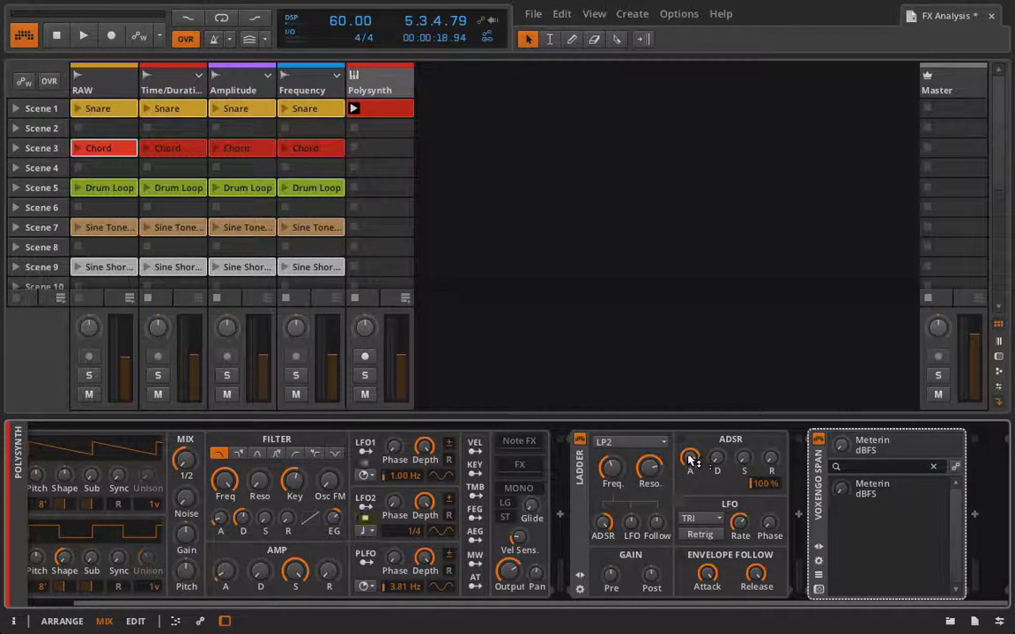
Start playback and set the Ladder's cutoff frequency to about 256 Hz.
drag(691, 459, 691, 483)
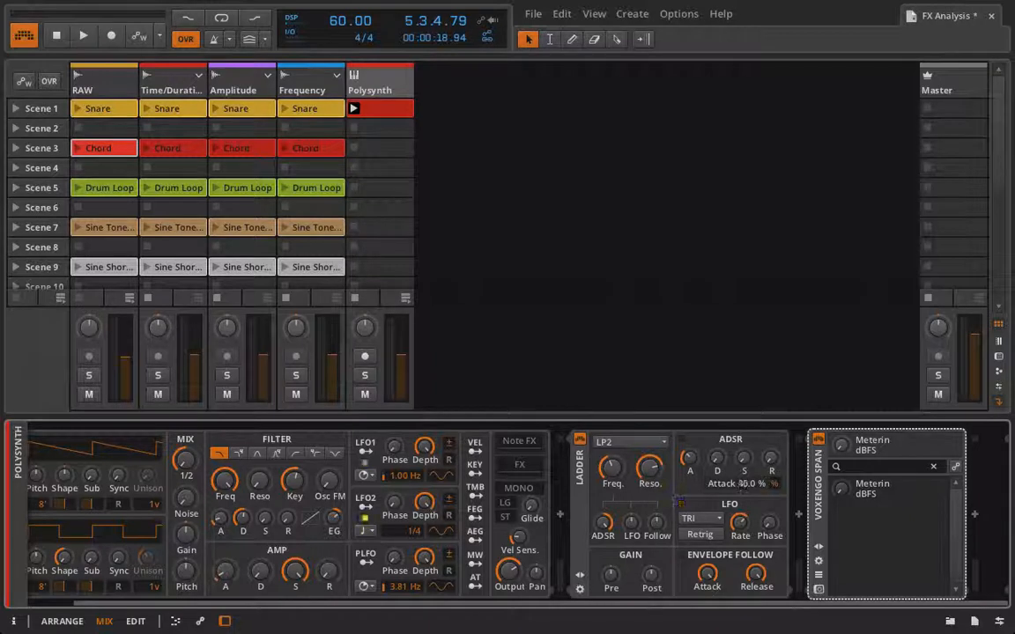
drag(691, 483, 691, 459)
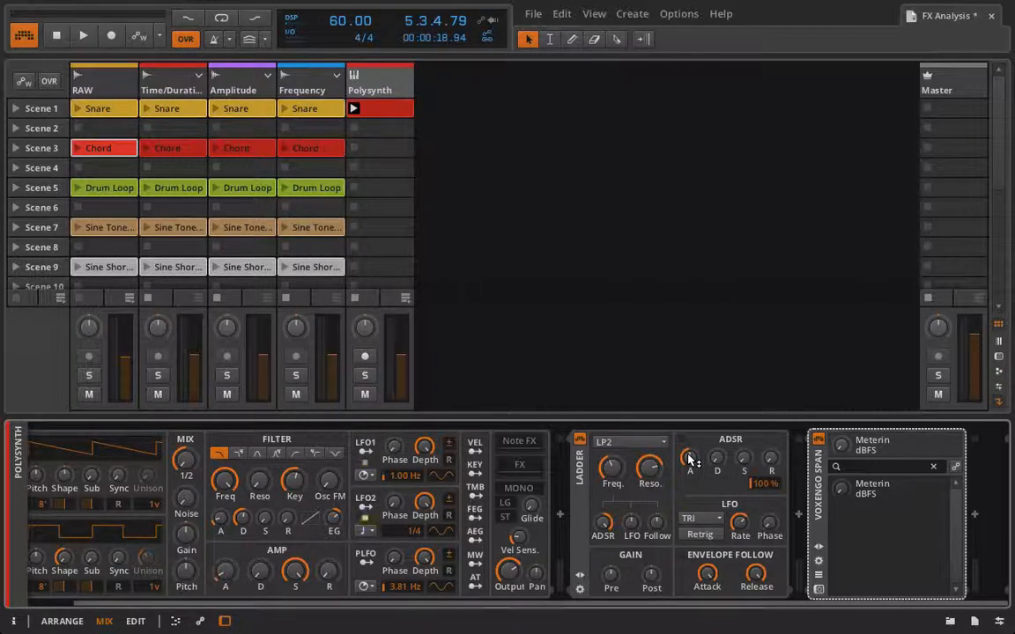
key(space)
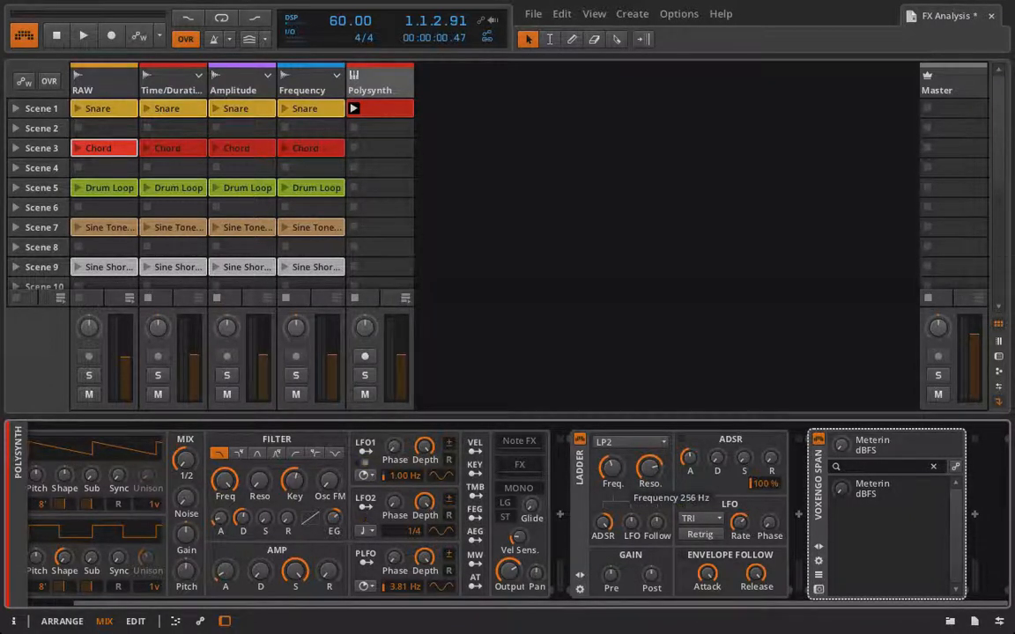
drag(612, 467, 612, 463)
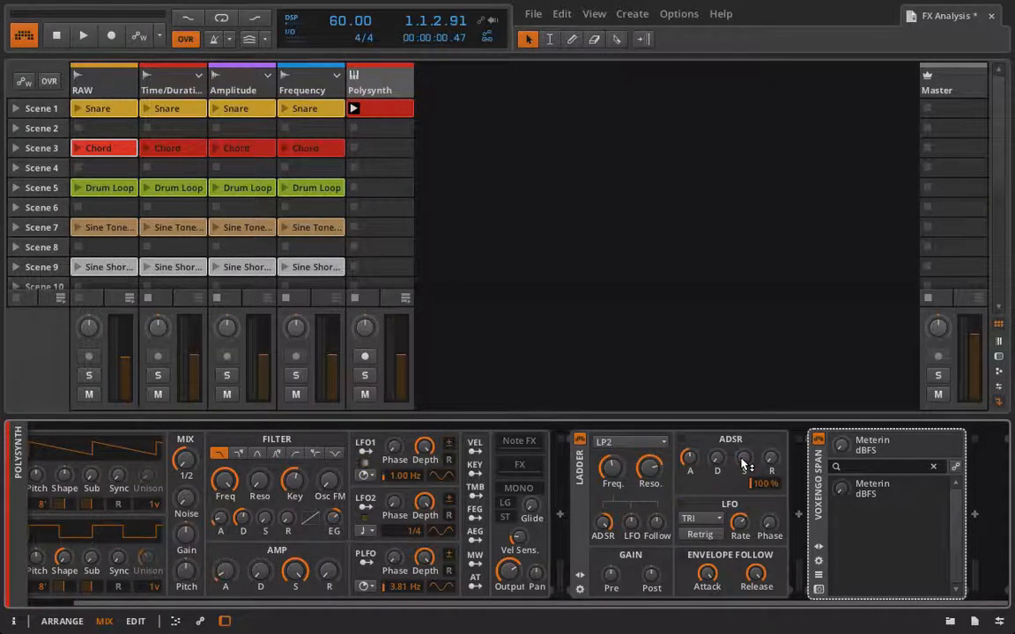
Play the Polysynth clip repeatedly while tweaking the Ladder envelope's sustain and lowering its decay.
key(space)
mouse_move(744, 464)
mouse_down()
mouse_move(744, 528)
mouse_move(743, 461)
mouse_up()
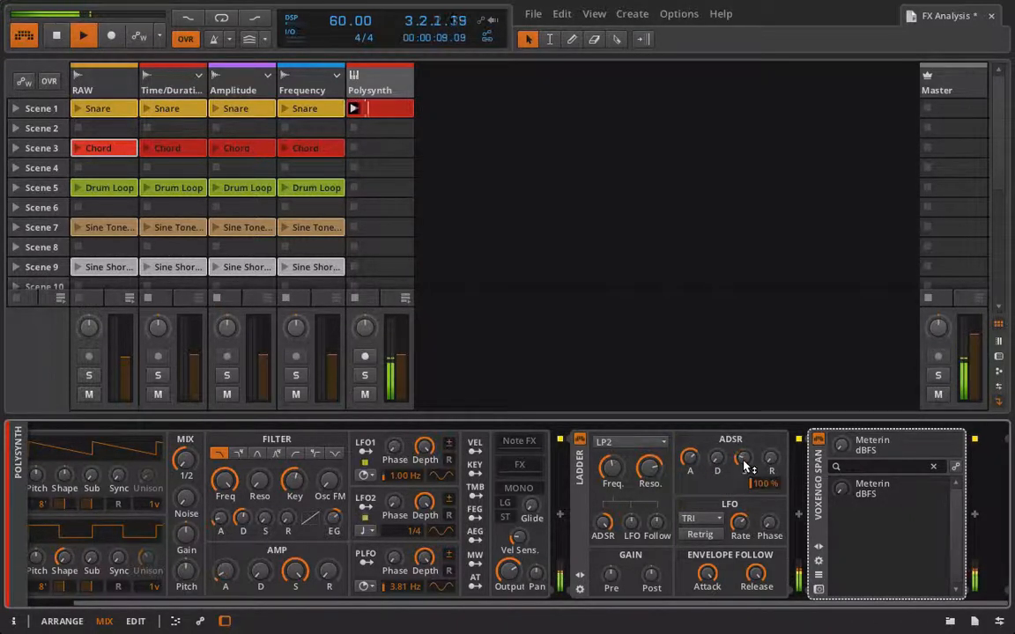
key(space)
key(space)
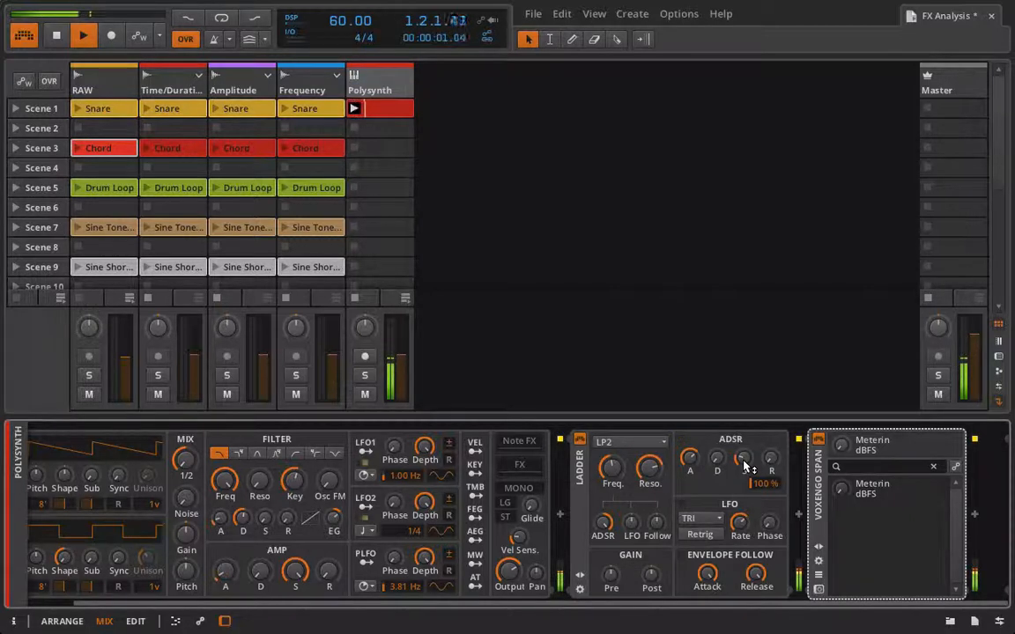
key(space)
key(space)
key(space)
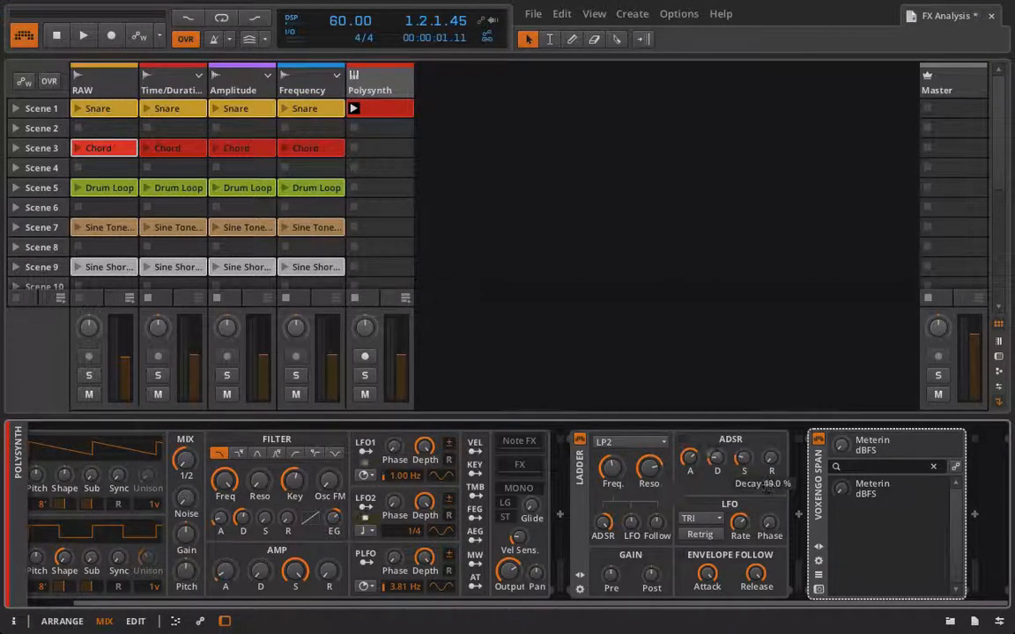
key(space)
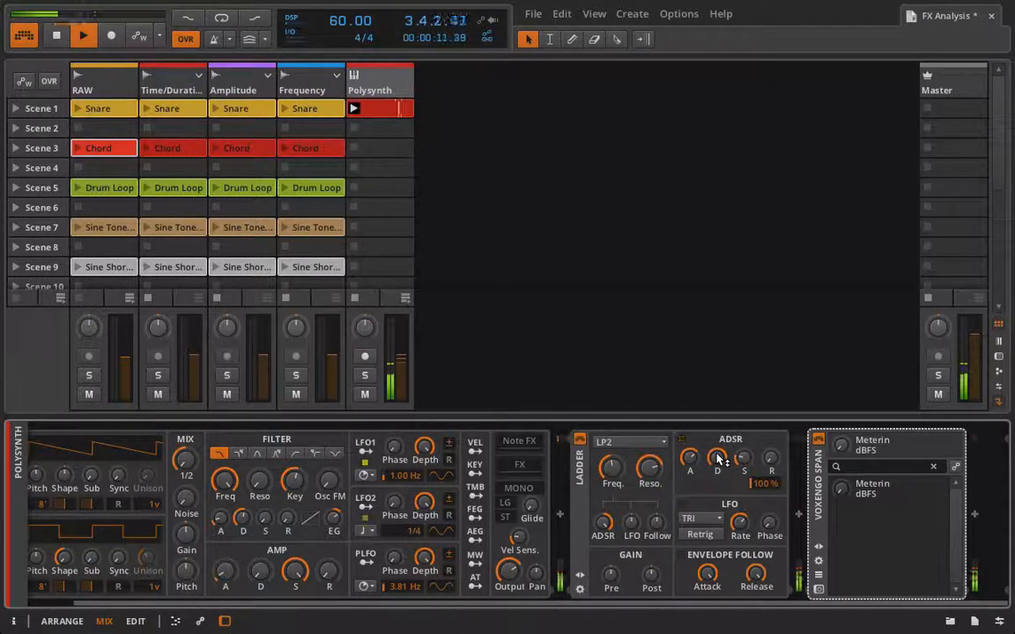
drag(717, 458, 717, 470)
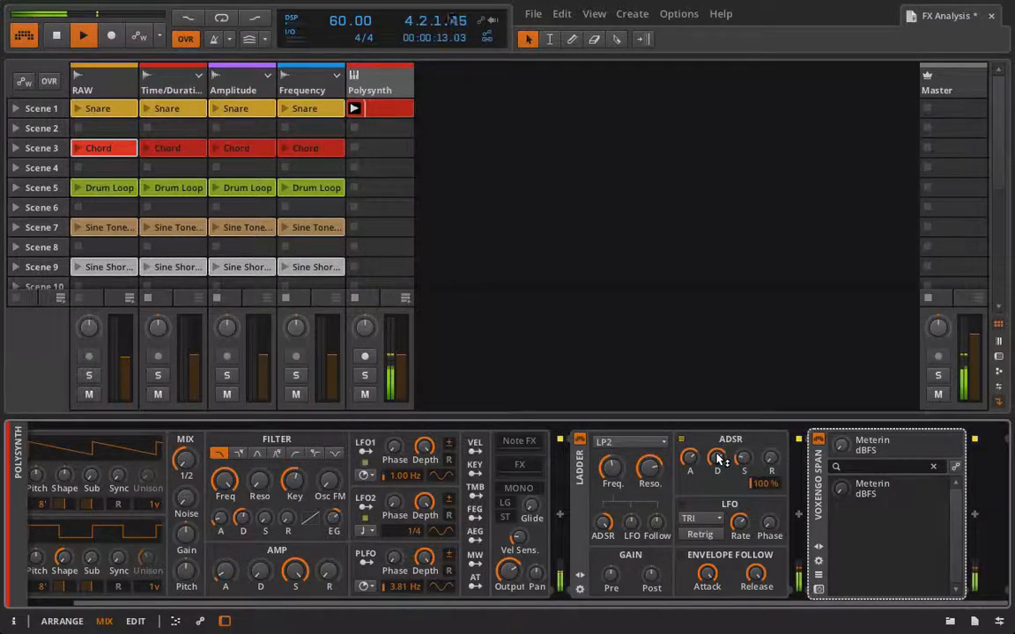
View the clip's spectrum in the SPAN plugin window twice, closing the window each time.
click(818, 590)
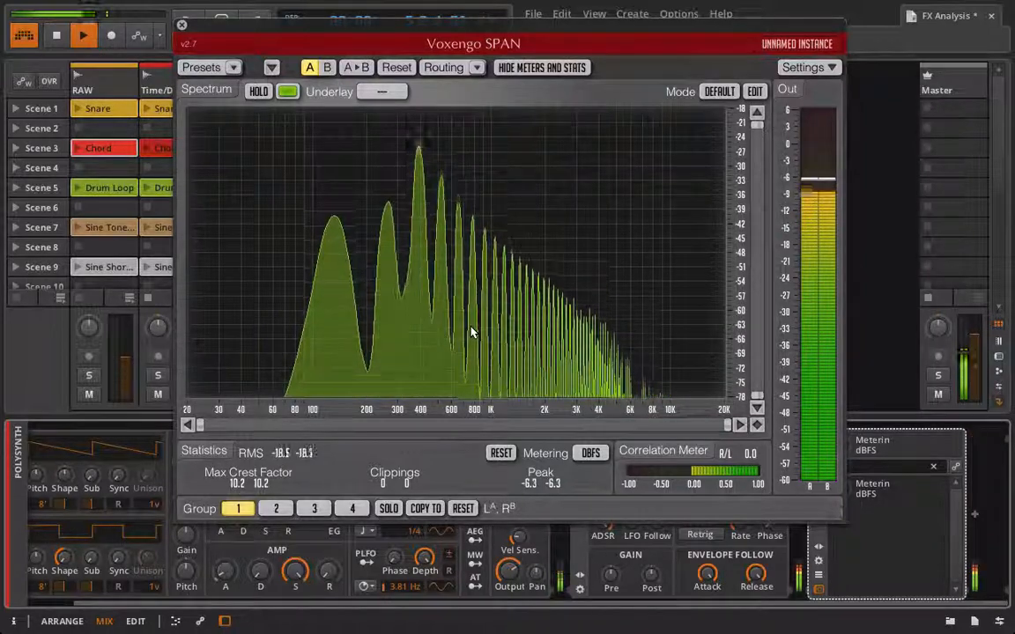
click(182, 24)
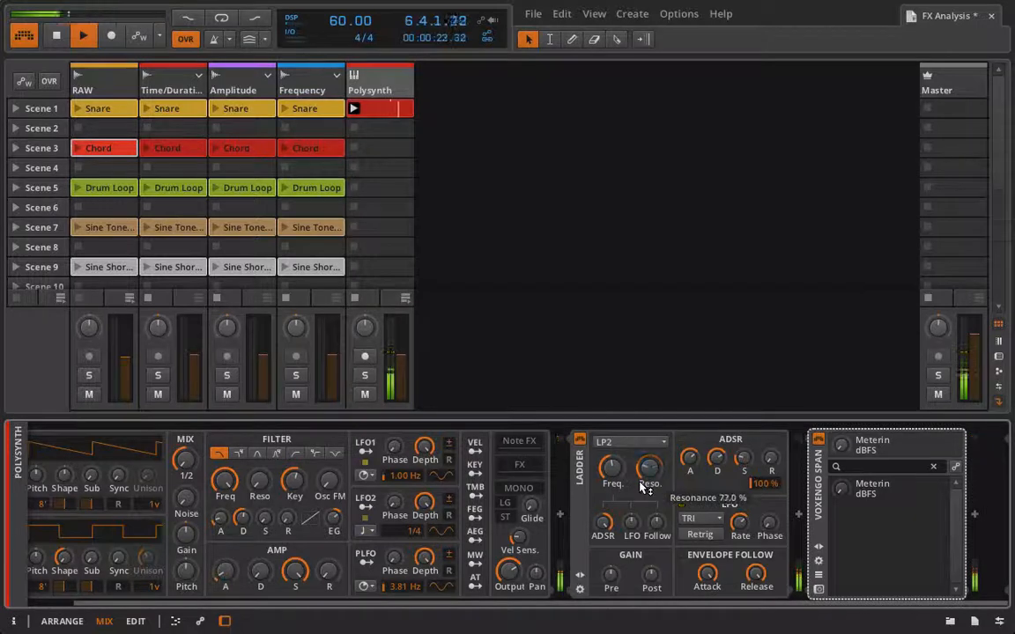
click(819, 591)
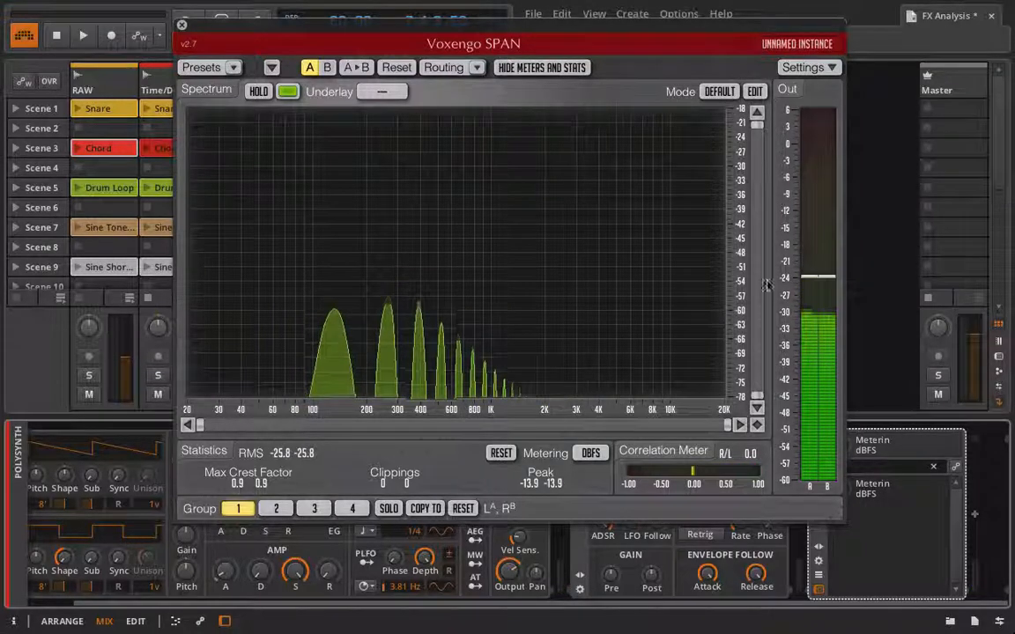
click(181, 24)
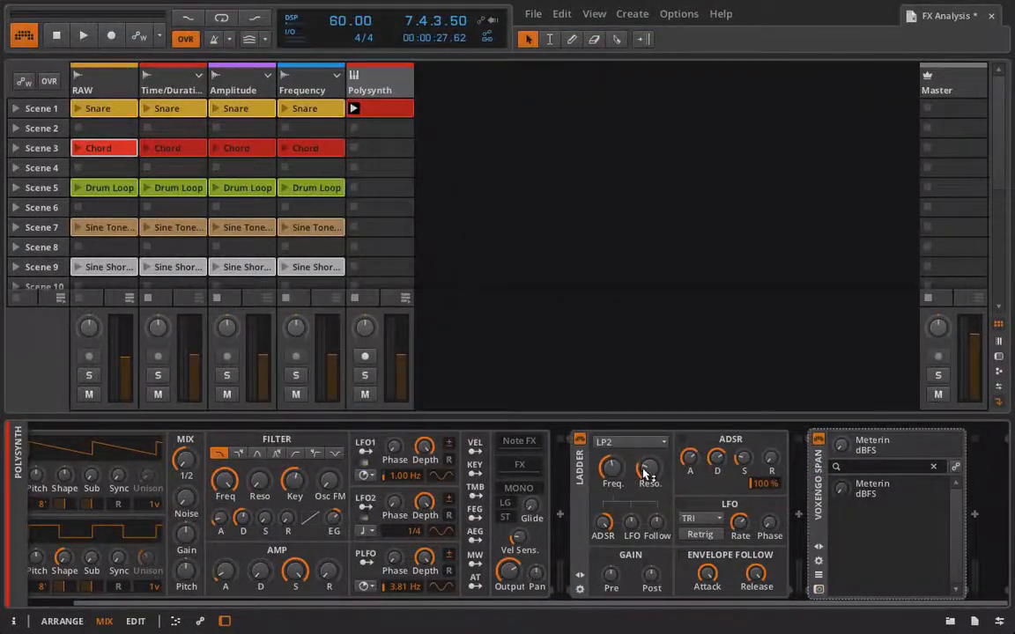
Raise the Ladder's resonance and the Polysynth's amp release.
drag(645, 474, 646, 458)
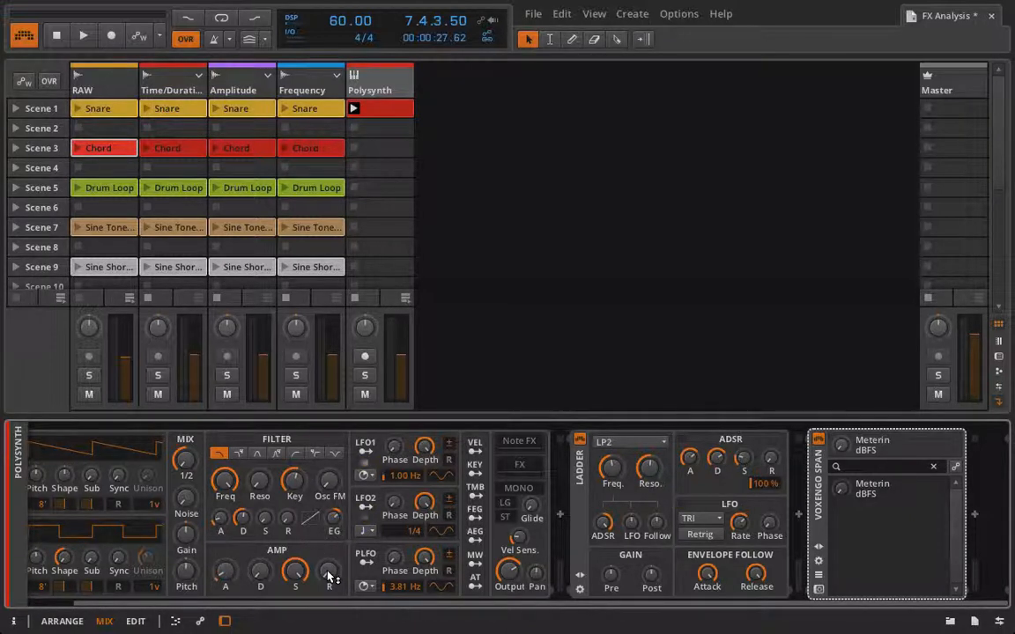
drag(328, 577, 329, 553)
Shorten the Polysynth clip's C2 note to end at beat 1.3 and play the clip.
double_click(387, 108)
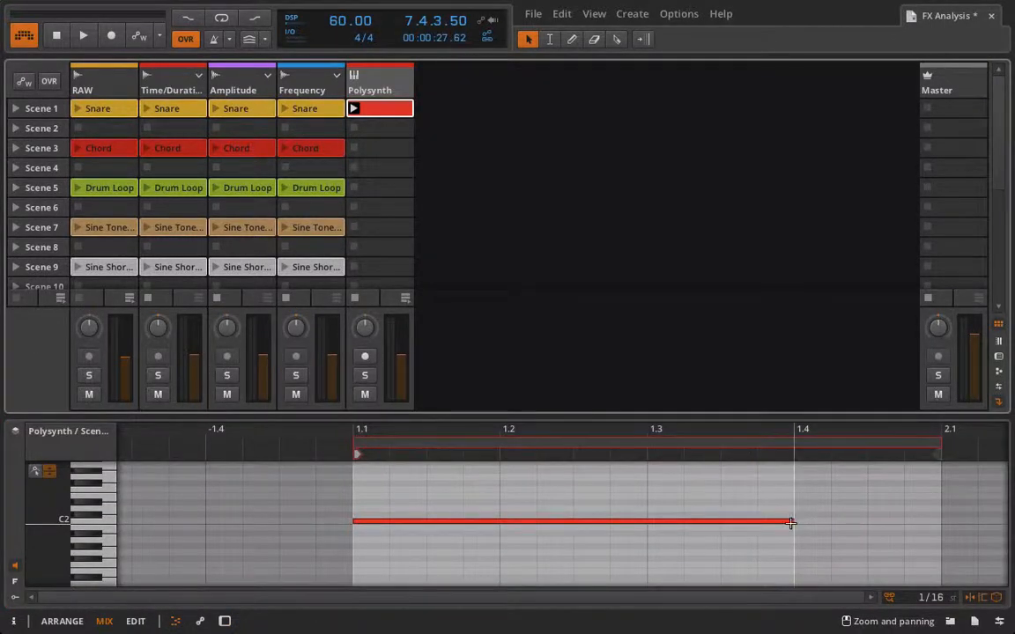
drag(790, 522, 647, 523)
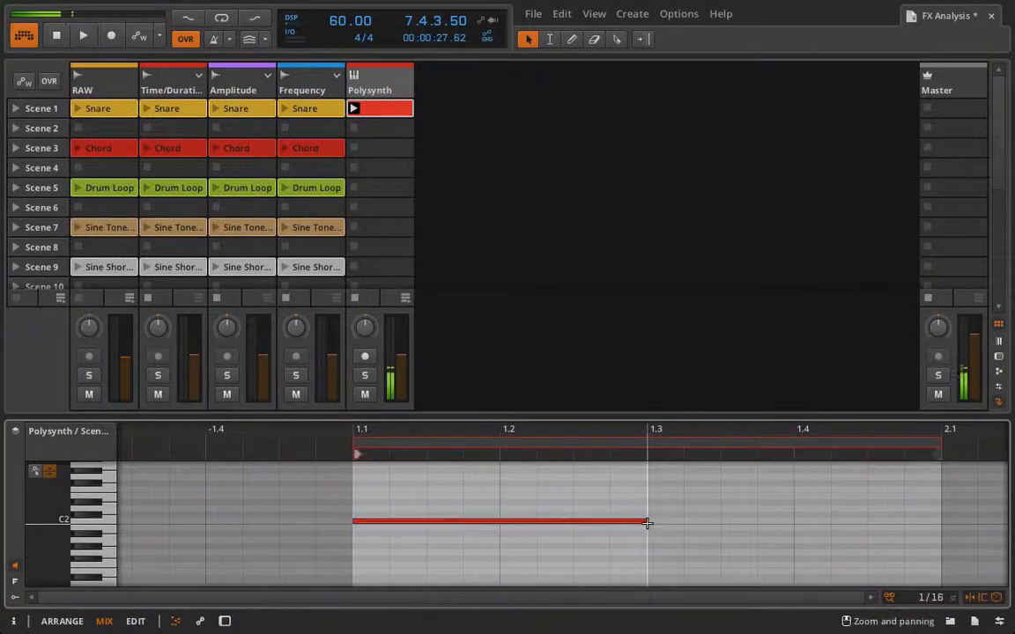
key(d)
key(space)
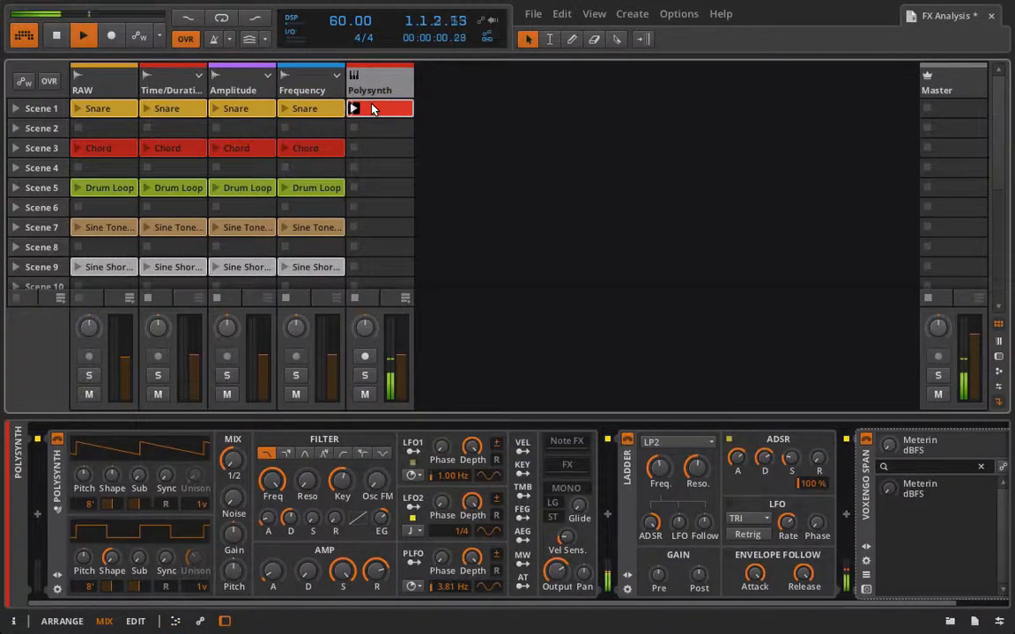
Play the clip while switching between the note editor and the device chain to compare.
key(e)
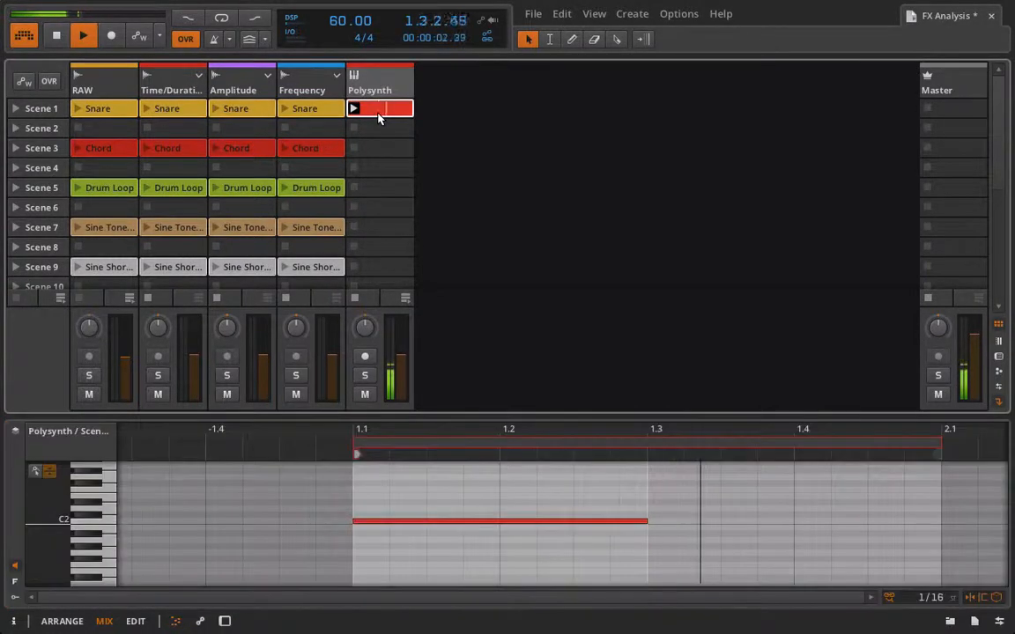
key(d)
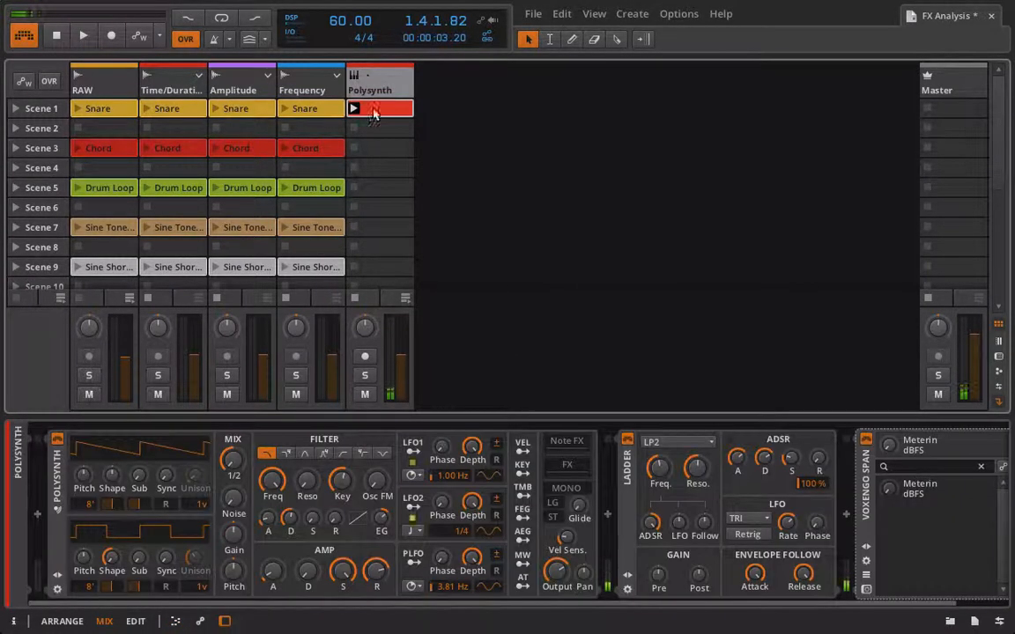
key(space)
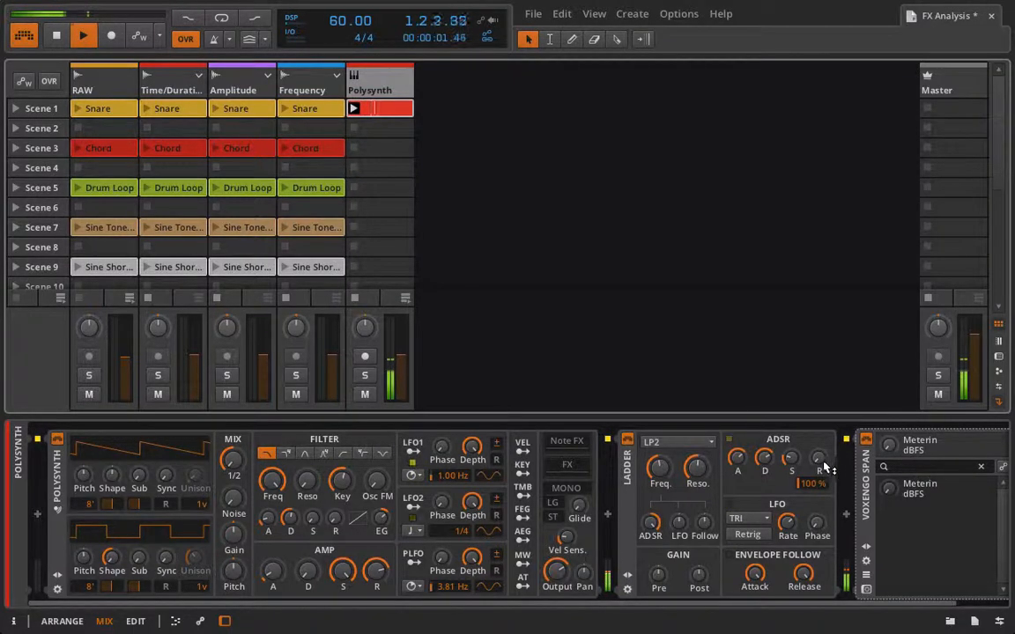
key(space)
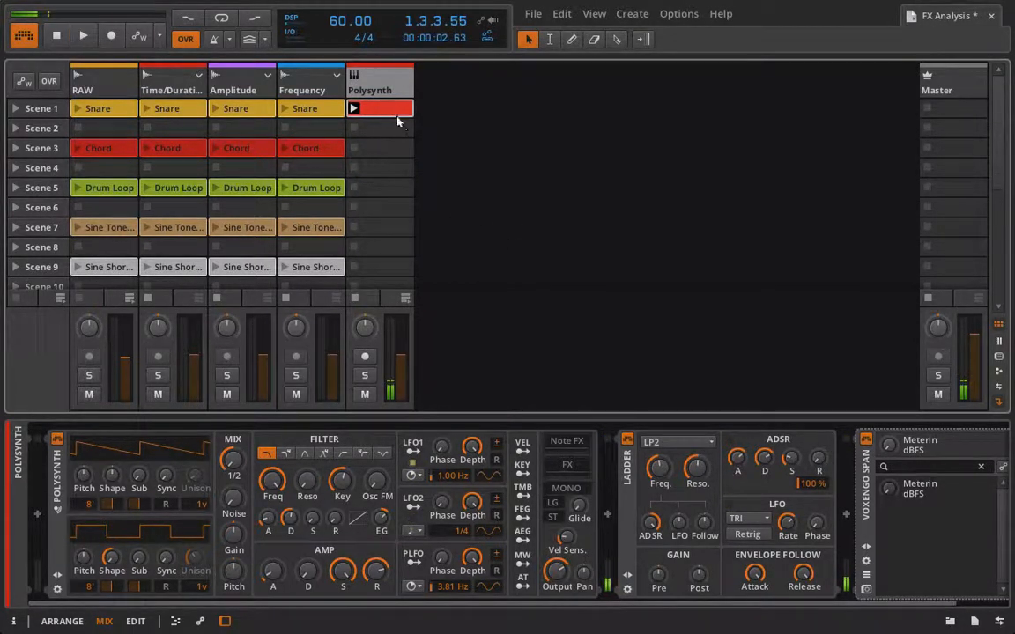
key(e)
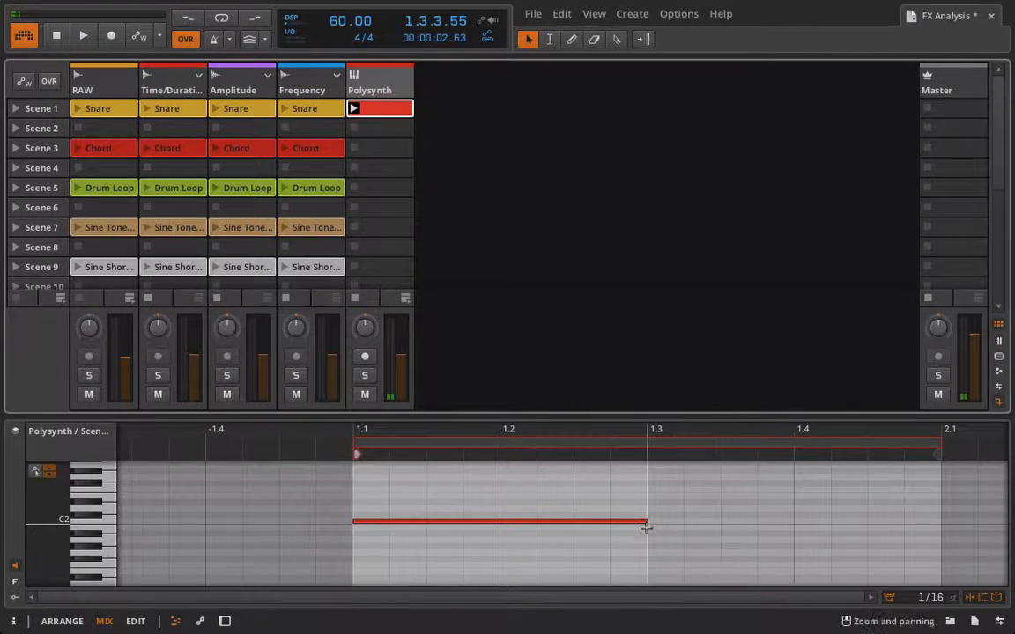
key(d)
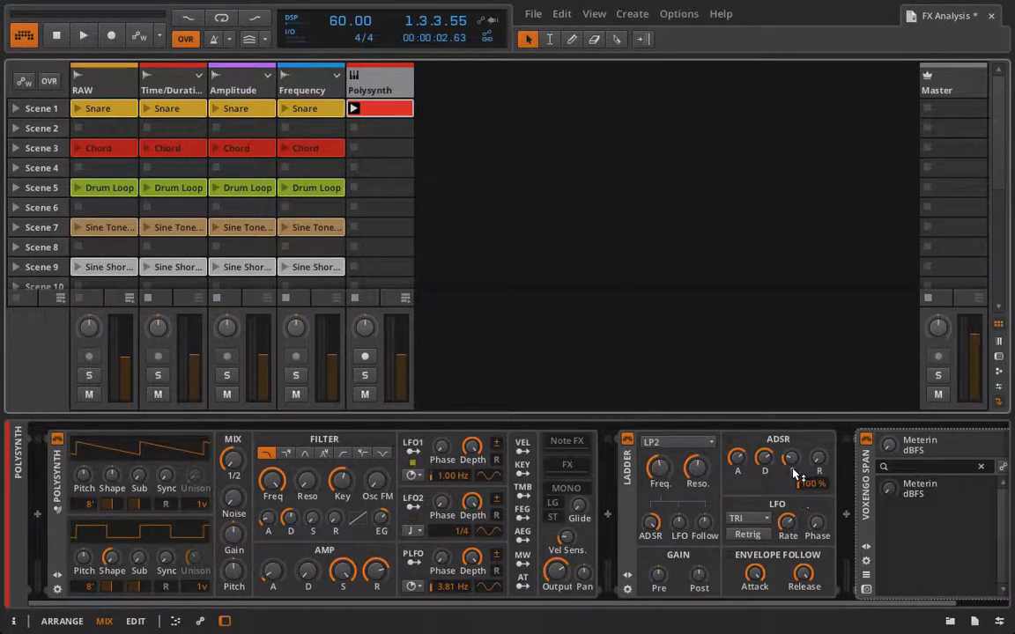
key(space)
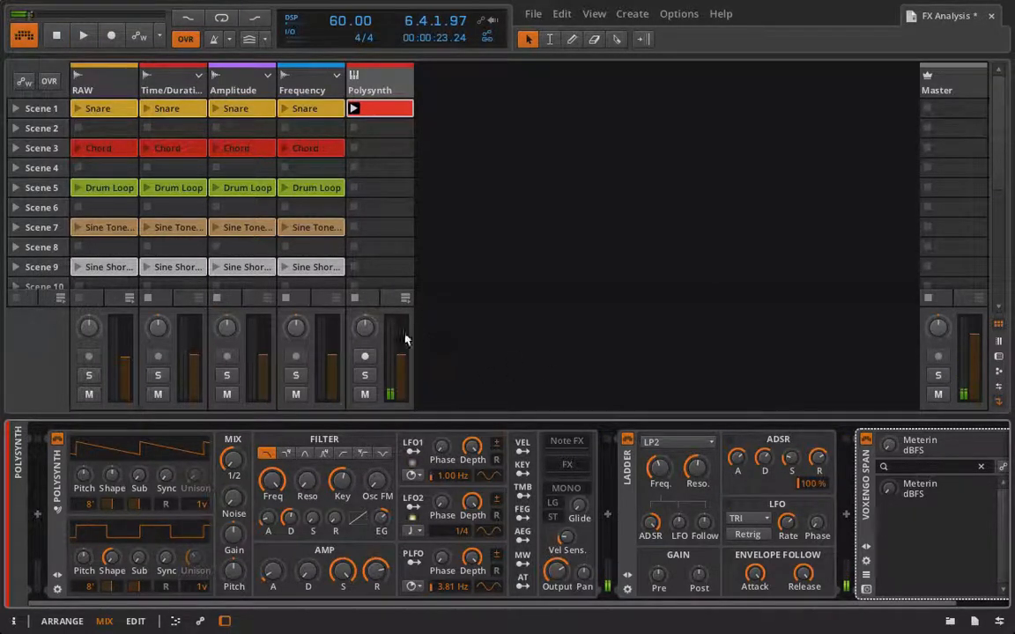
Stop the Polysynth clip, select the RAW track and set its Ladder filter mode to LP2.
click(358, 300)
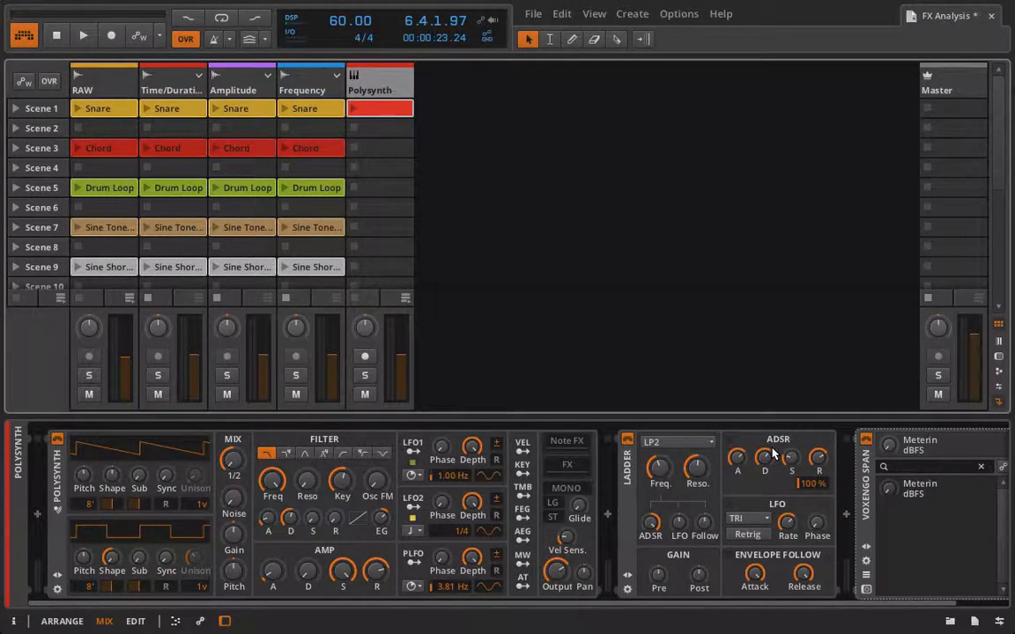
click(94, 86)
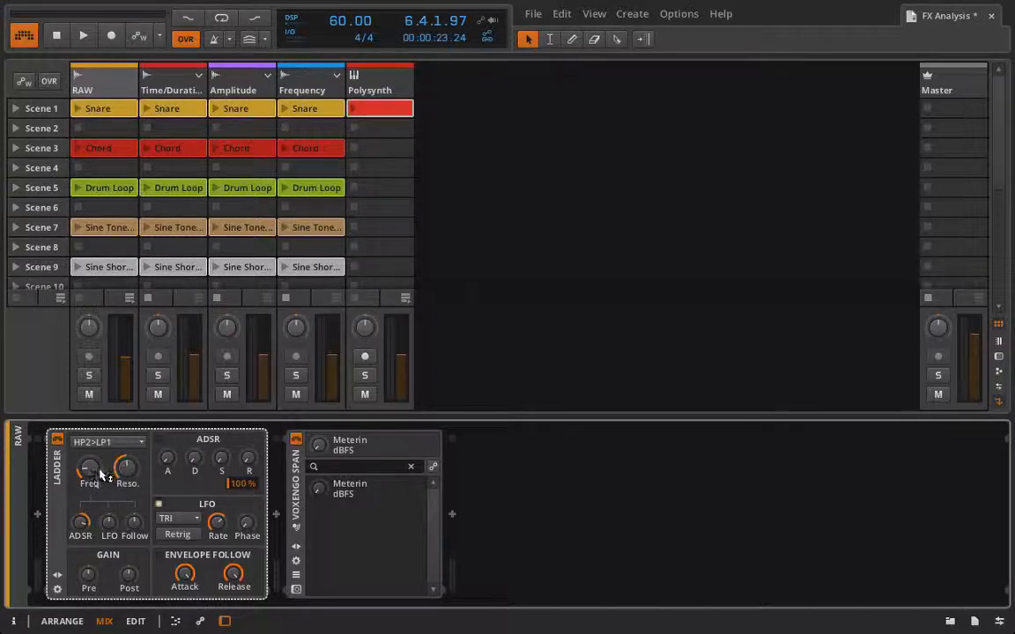
click(108, 442)
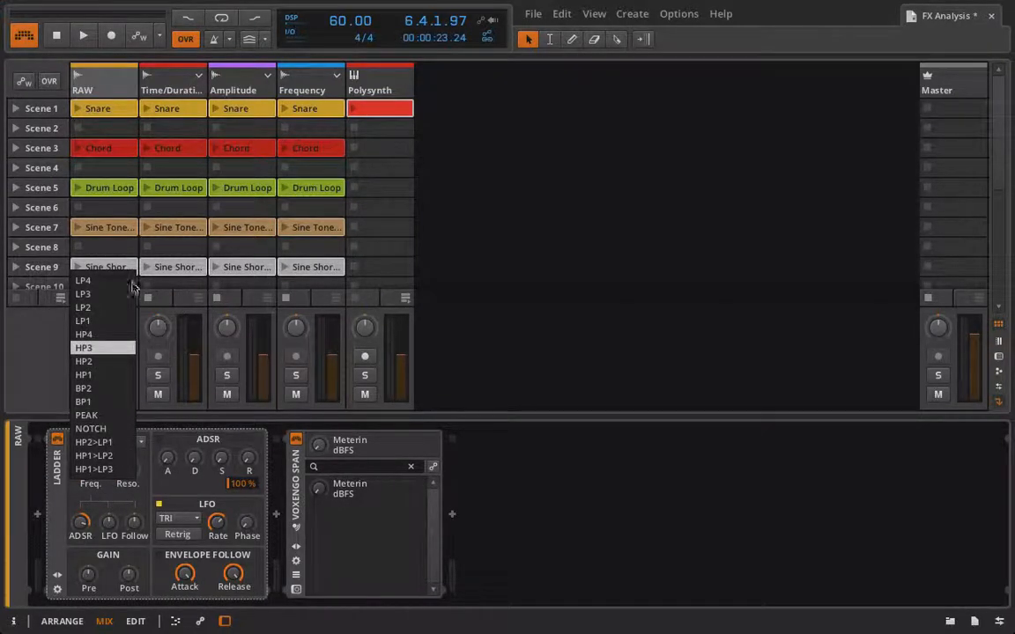
click(109, 307)
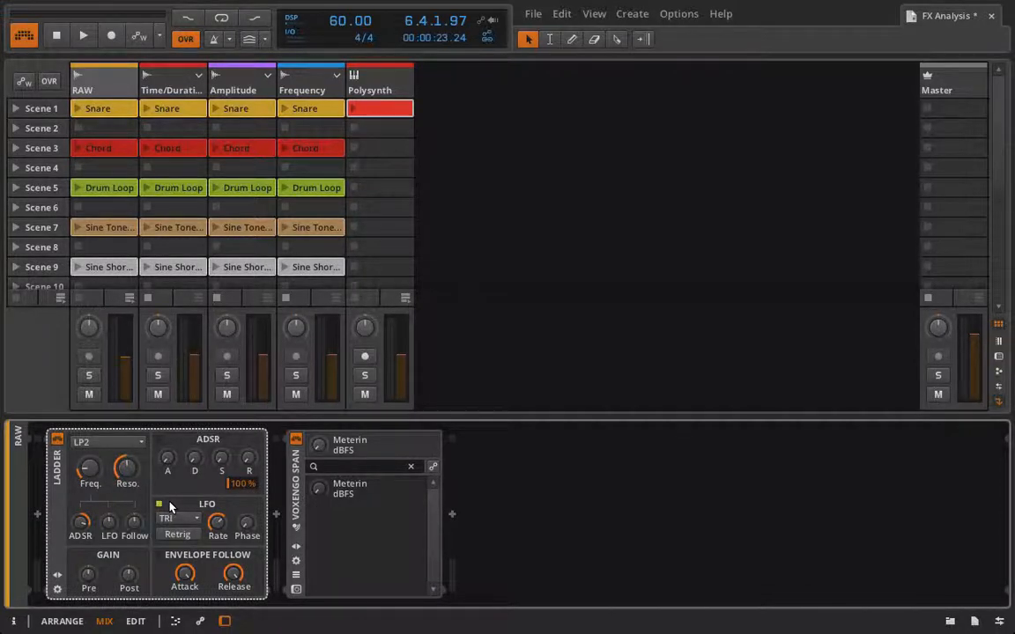
Open the SPAN window beside the devices and raise the Ladder's LFO modulation amount.
click(296, 589)
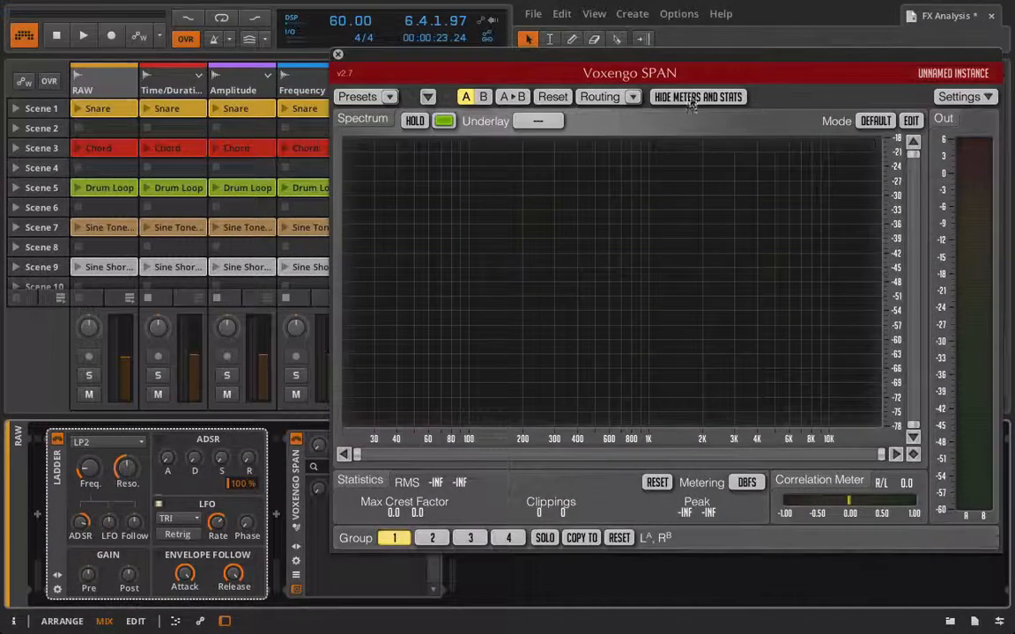
drag(593, 52, 613, 25)
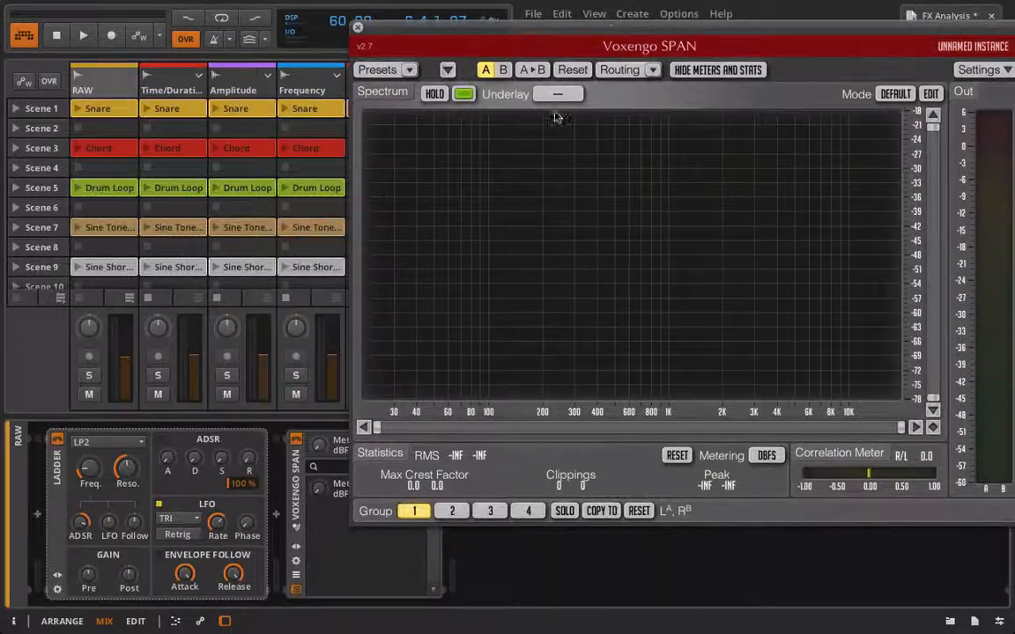
click(108, 524)
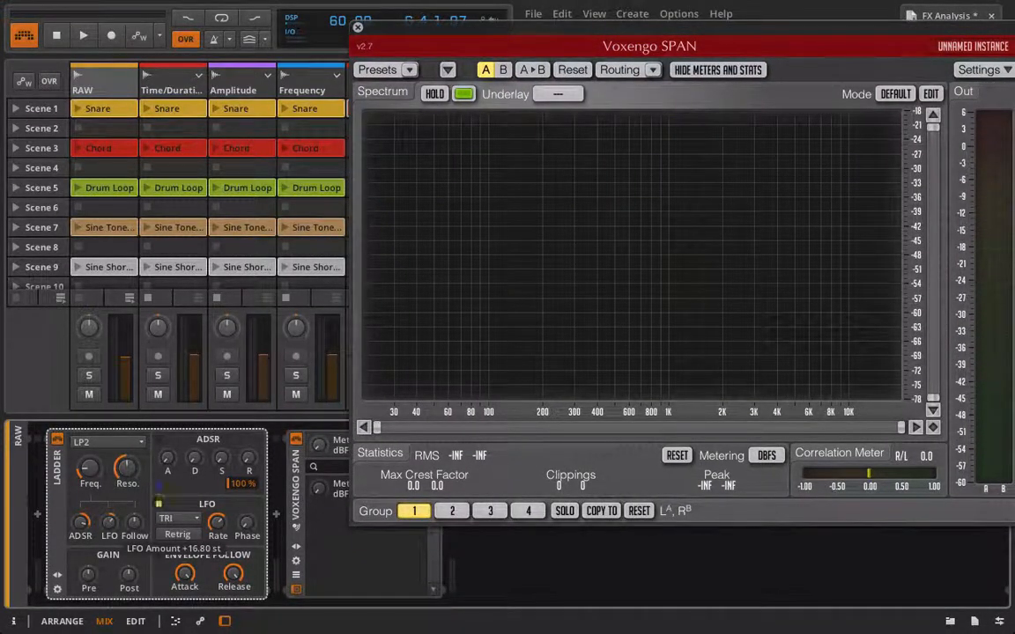
drag(108, 523, 109, 502)
Launch the RAW track's Snare clip and then its Chord clip through the LFO-modulated Ladder.
key(space)
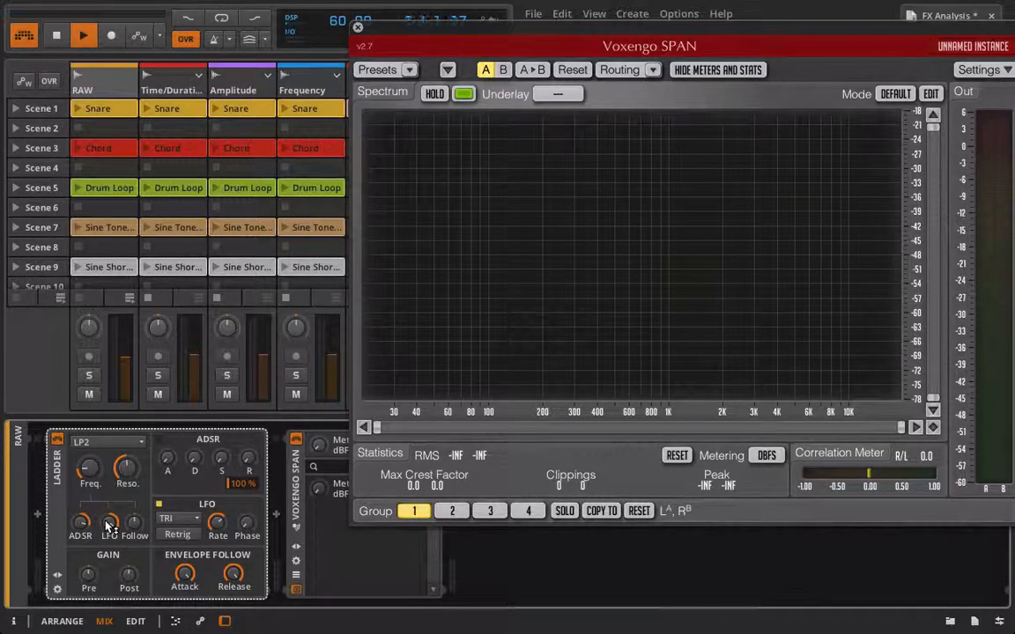
key(space)
click(78, 109)
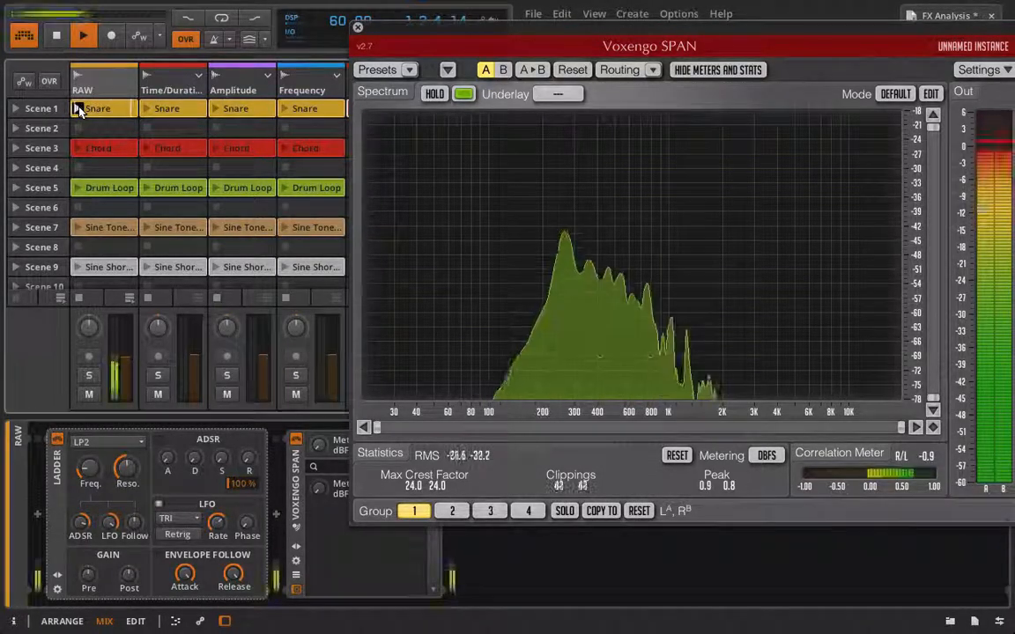
drag(90, 468, 126, 472)
click(77, 148)
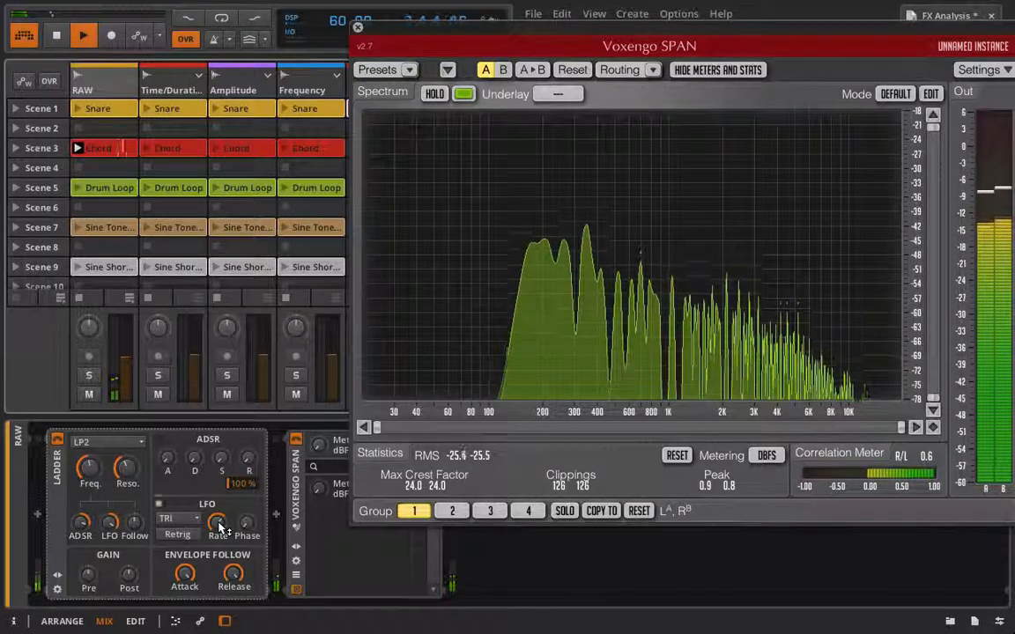
Lower the Ladder's LFO rate and enable LFO retrigger while replaying the Chord clip.
drag(219, 524, 219, 548)
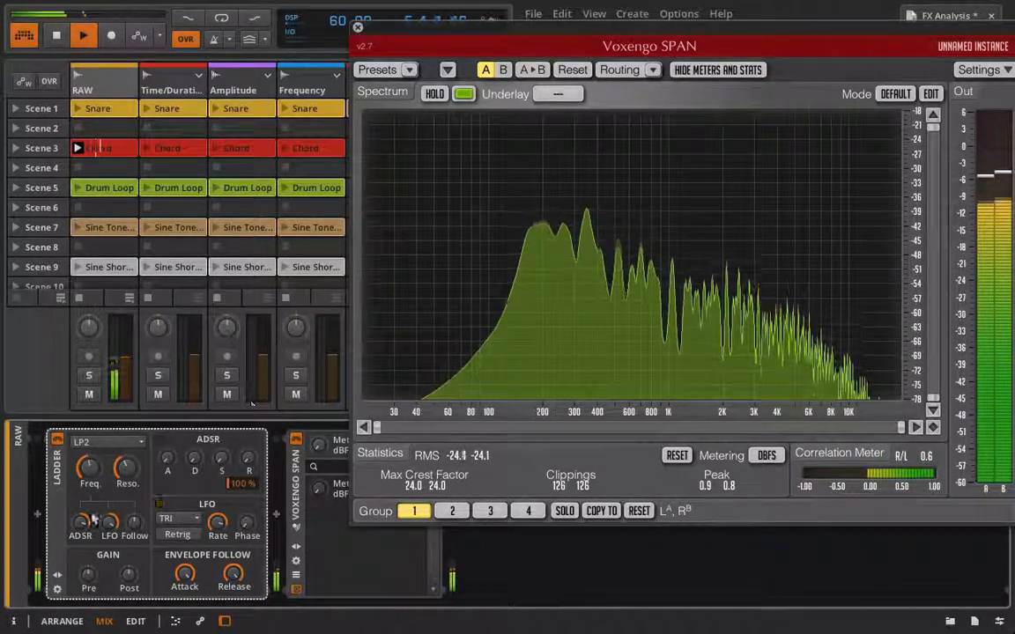
mouse_move(113, 531)
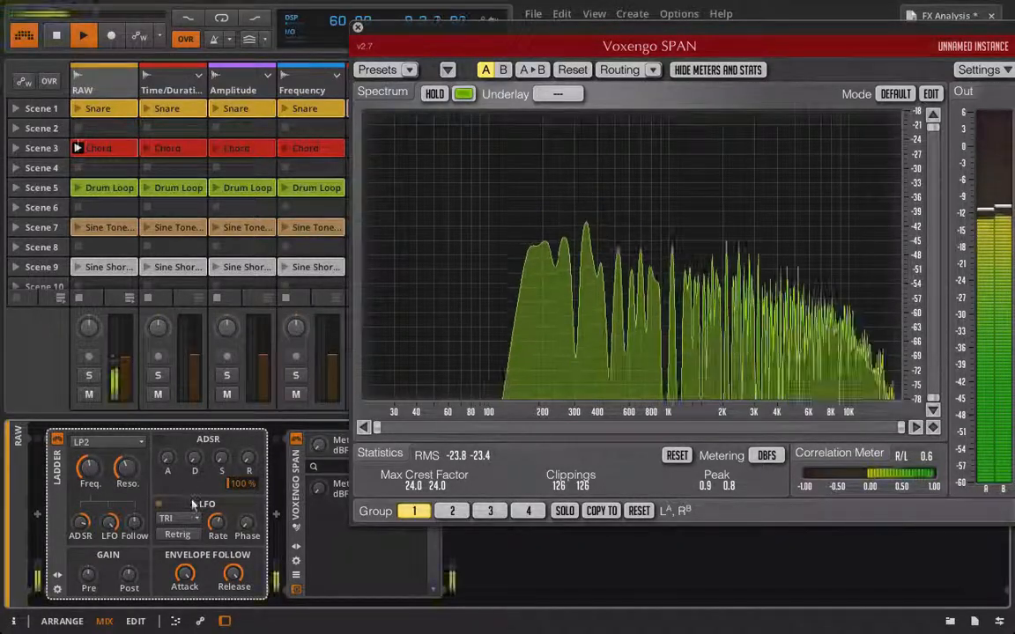
key(space)
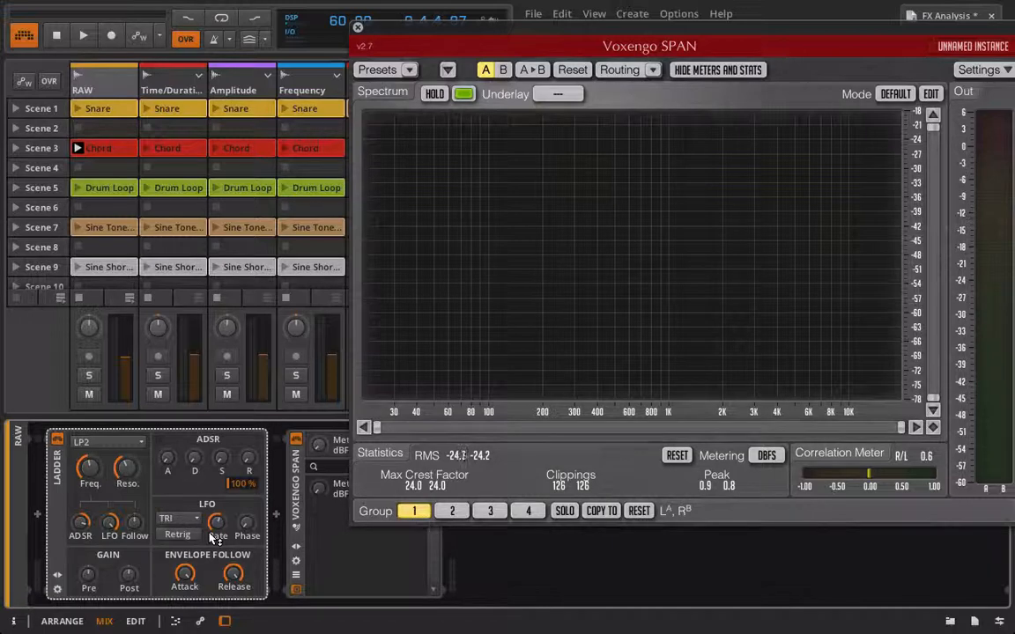
key(space)
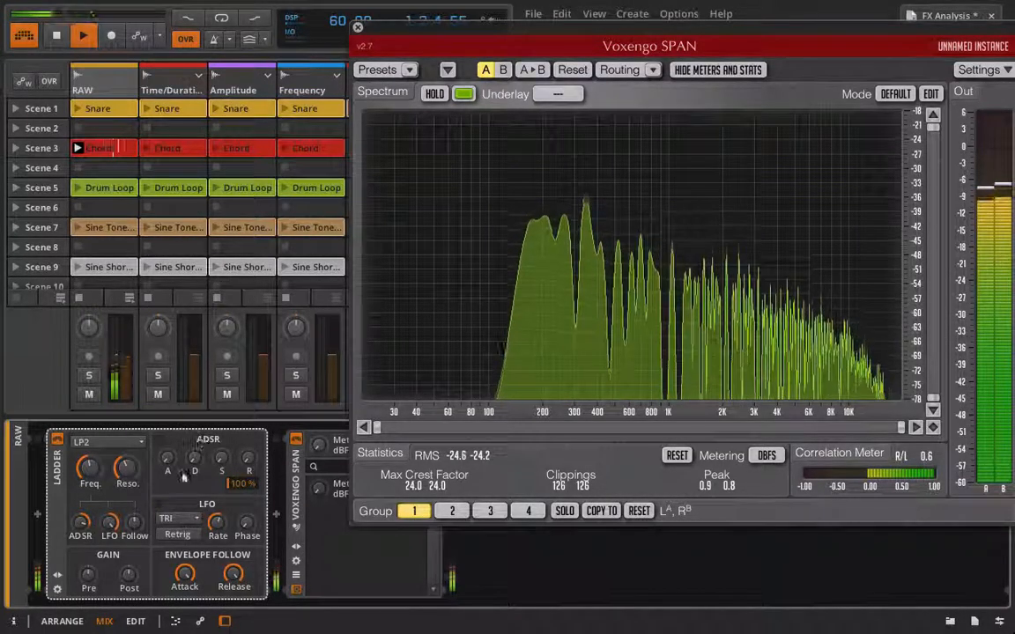
click(171, 539)
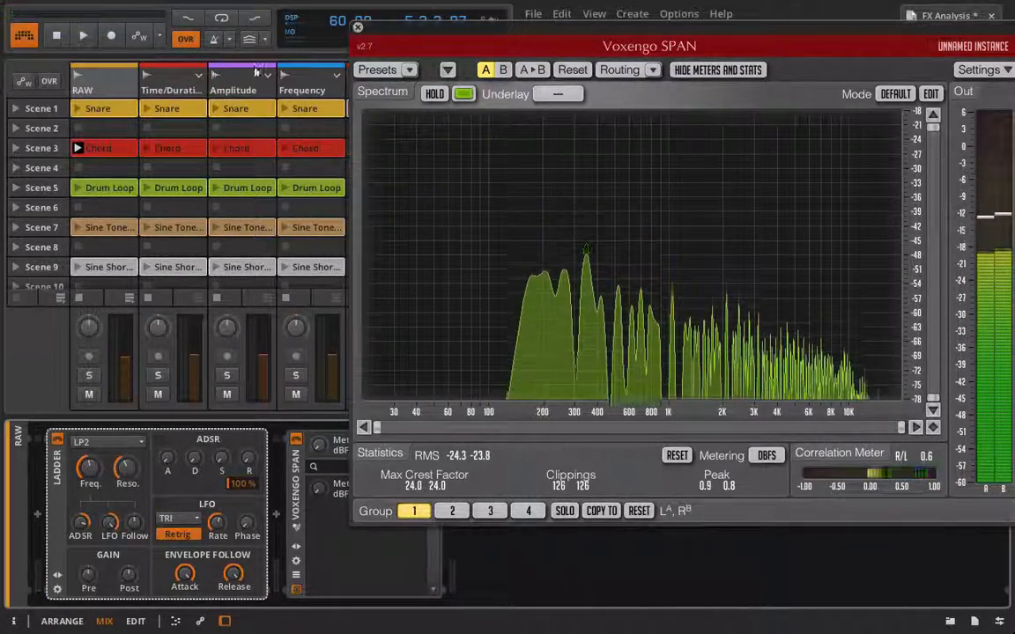
Reposition the SPAN window, reselect the RAW track's devices and set the Ladder's LFO waveform to SINE.
click(130, 147)
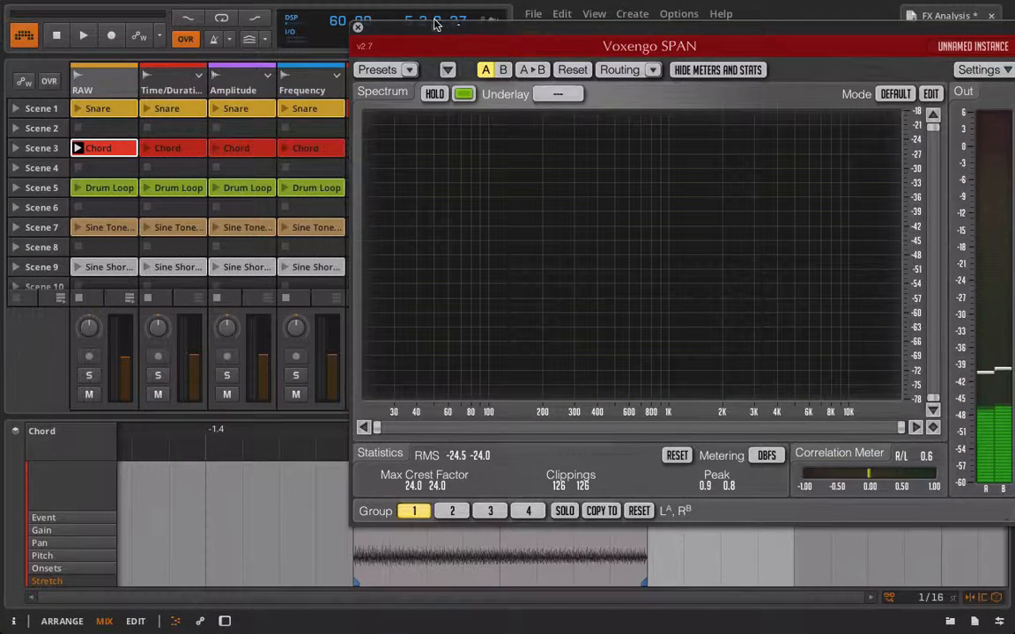
drag(450, 23, 367, 30)
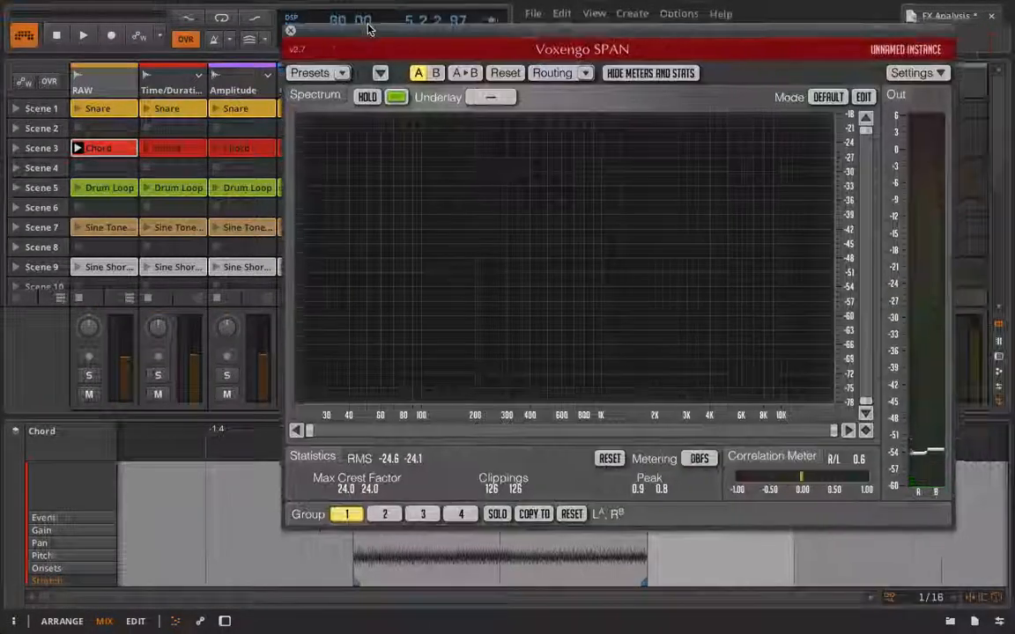
click(78, 73)
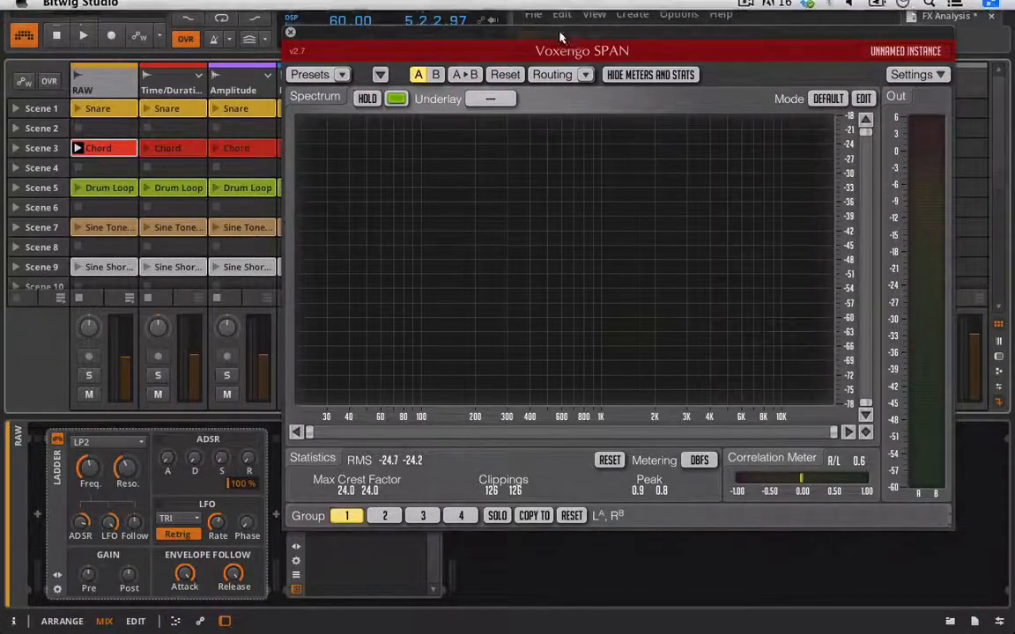
drag(465, 30, 643, 77)
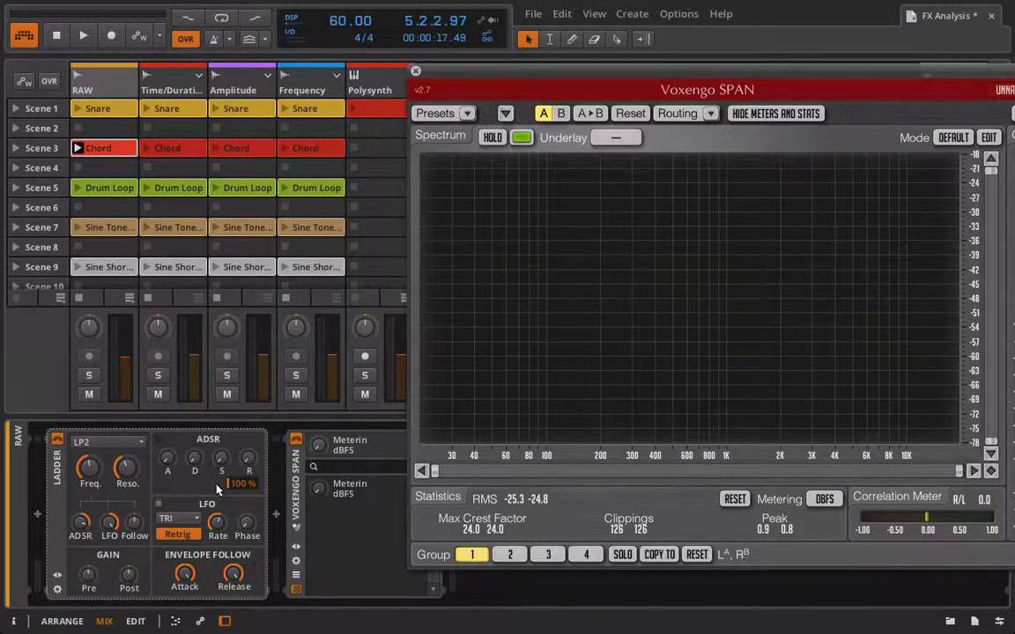
click(194, 520)
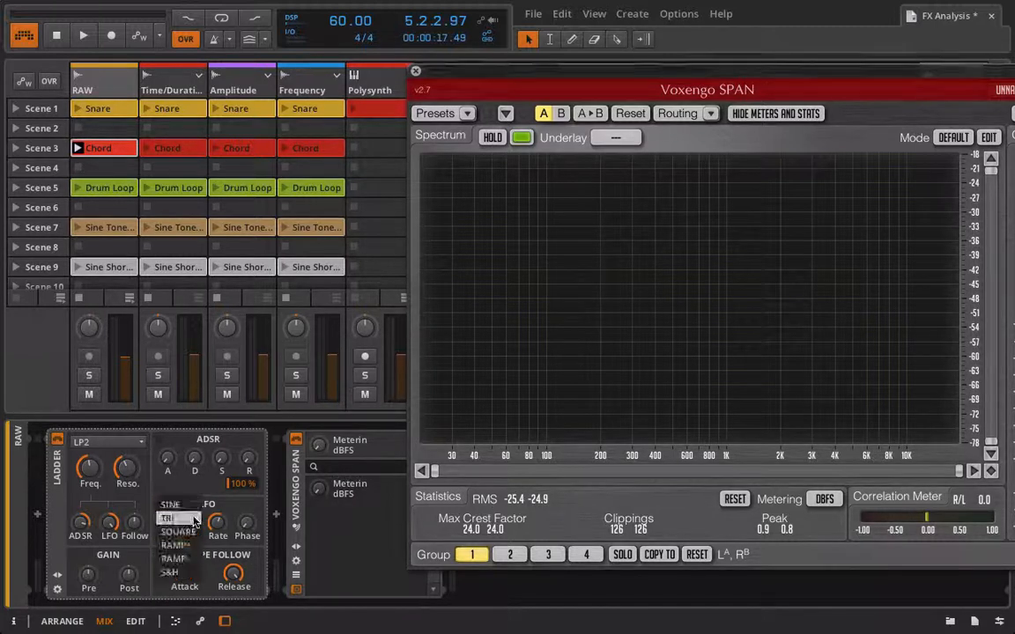
click(183, 508)
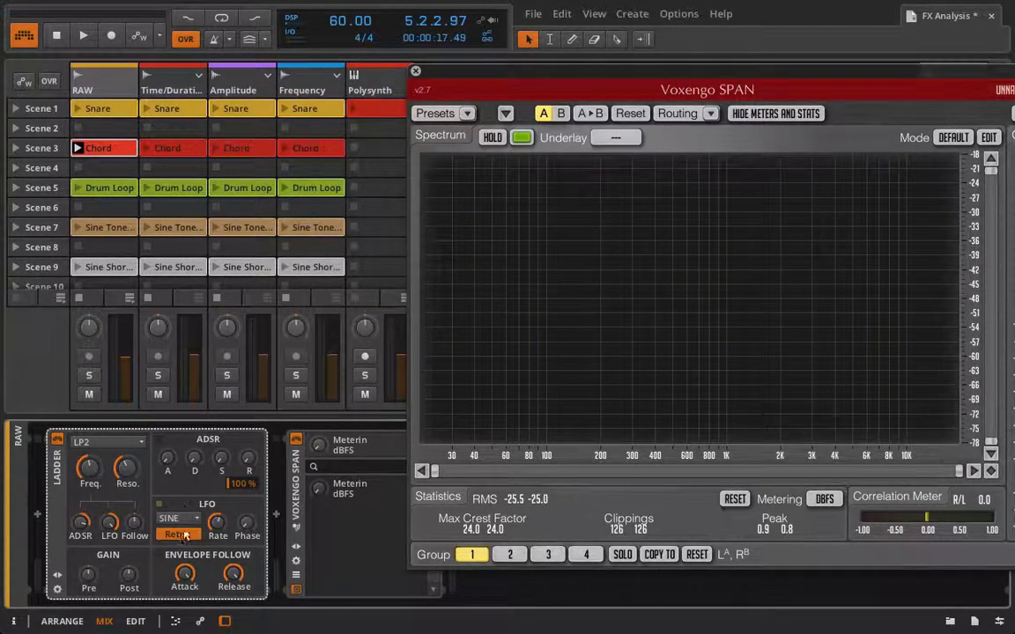
Adjust the Ladder's LFO phase to 1.00 between launching and replaying the RAW track's Chord clip.
click(77, 148)
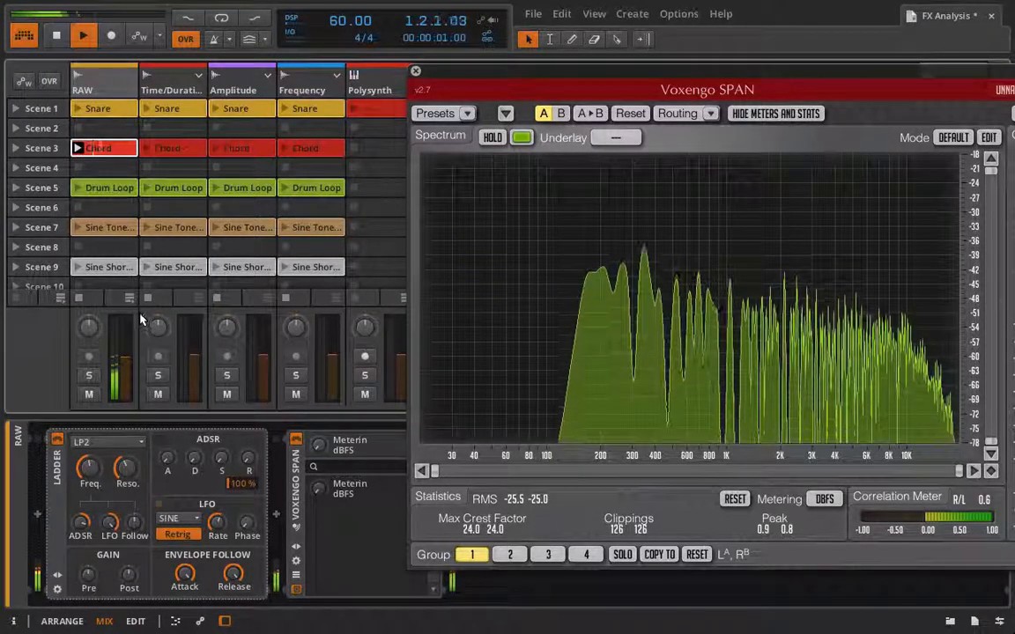
key(space)
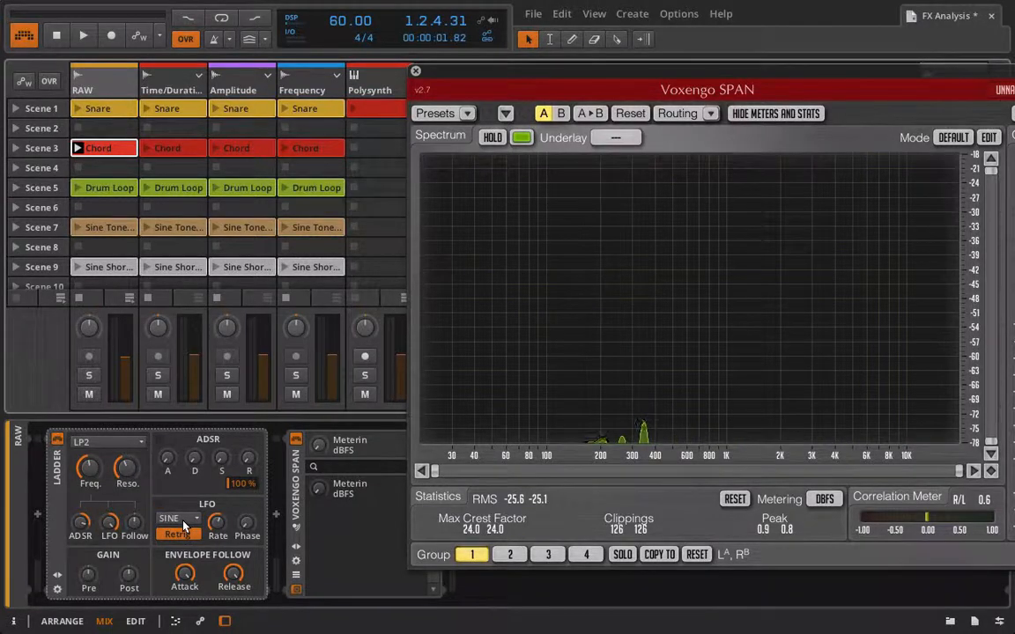
drag(254, 534, 255, 531)
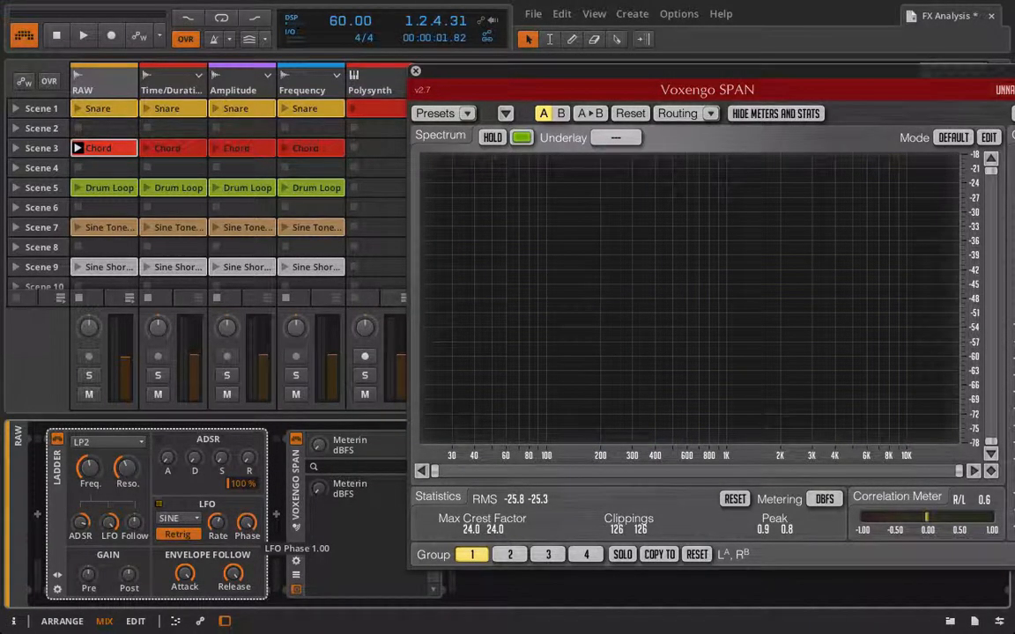
mouse_move(247, 523)
mouse_down()
mouse_move(246, 539)
mouse_move(246, 525)
mouse_up()
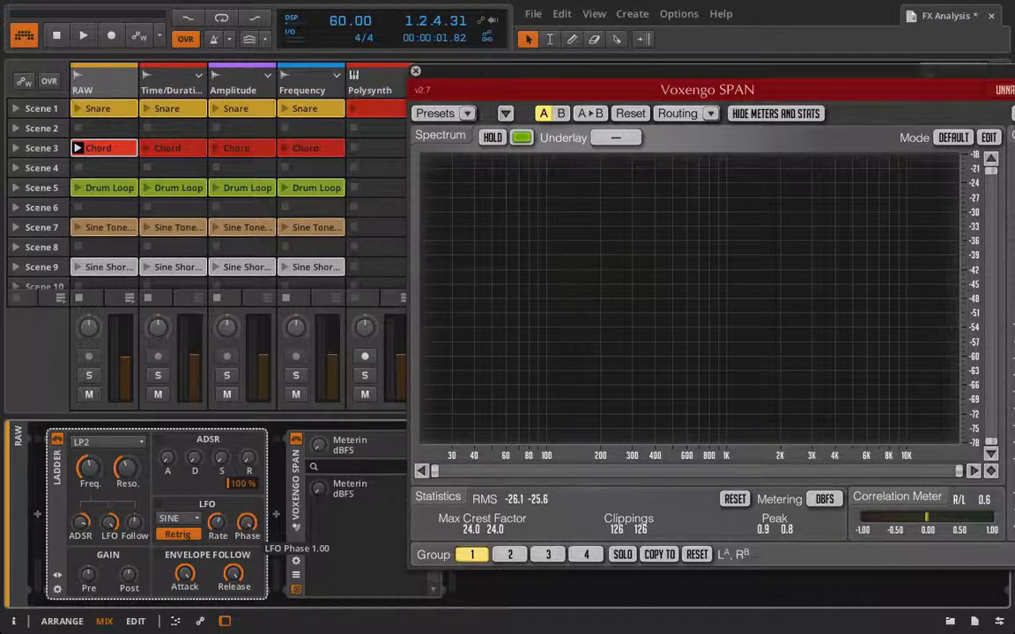
key(space)
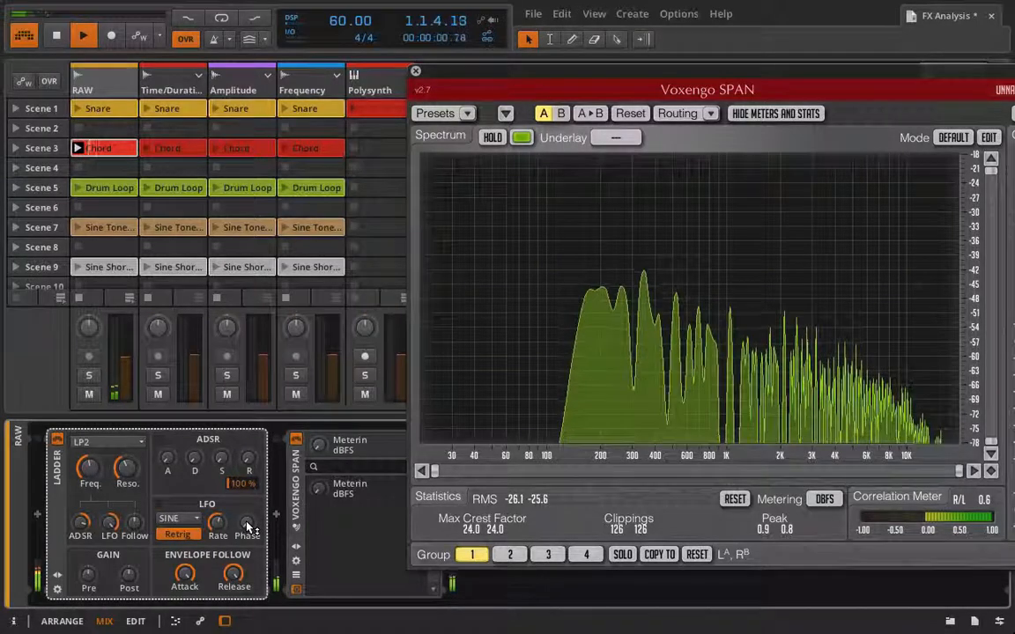
Raise the LFO rate, nudge the LFO modulation amount and switch the LFO waveform to TRI.
drag(217, 526, 216, 516)
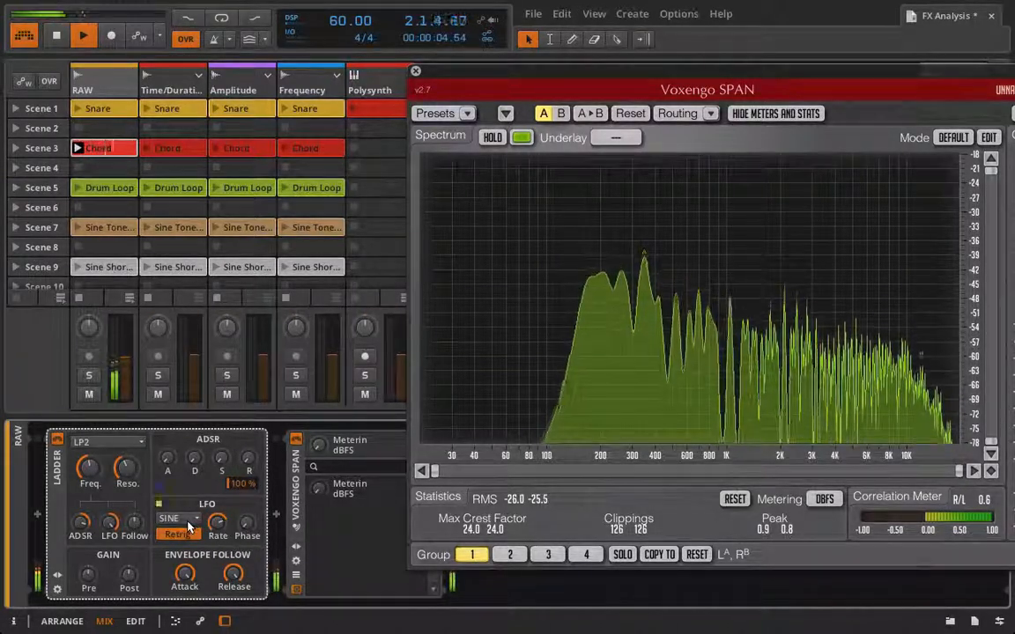
mouse_move(110, 526)
mouse_down()
mouse_move(115, 539)
mouse_move(114, 529)
mouse_up()
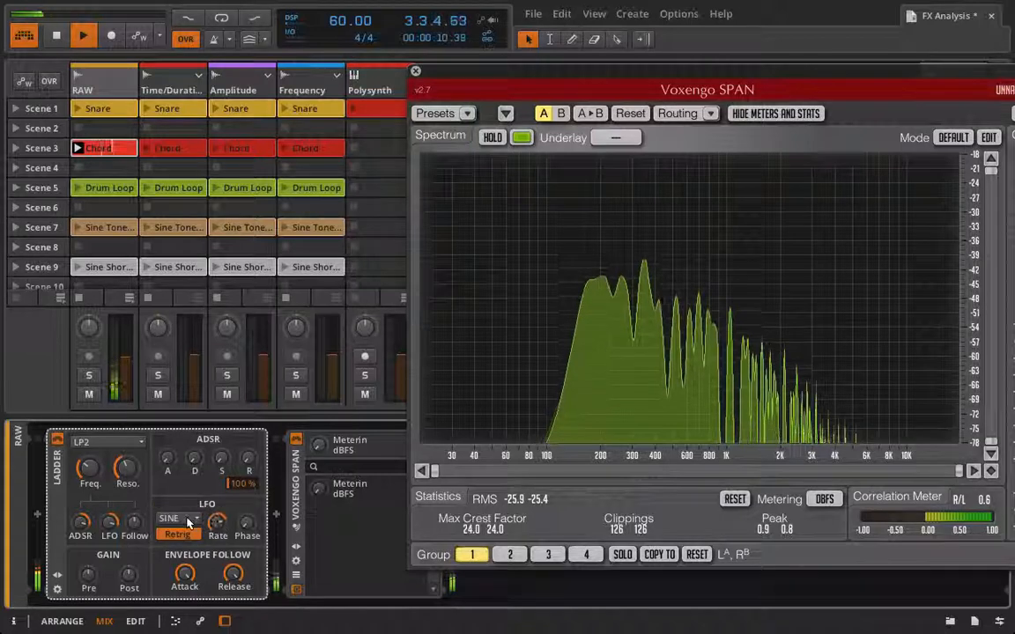
click(176, 517)
click(179, 533)
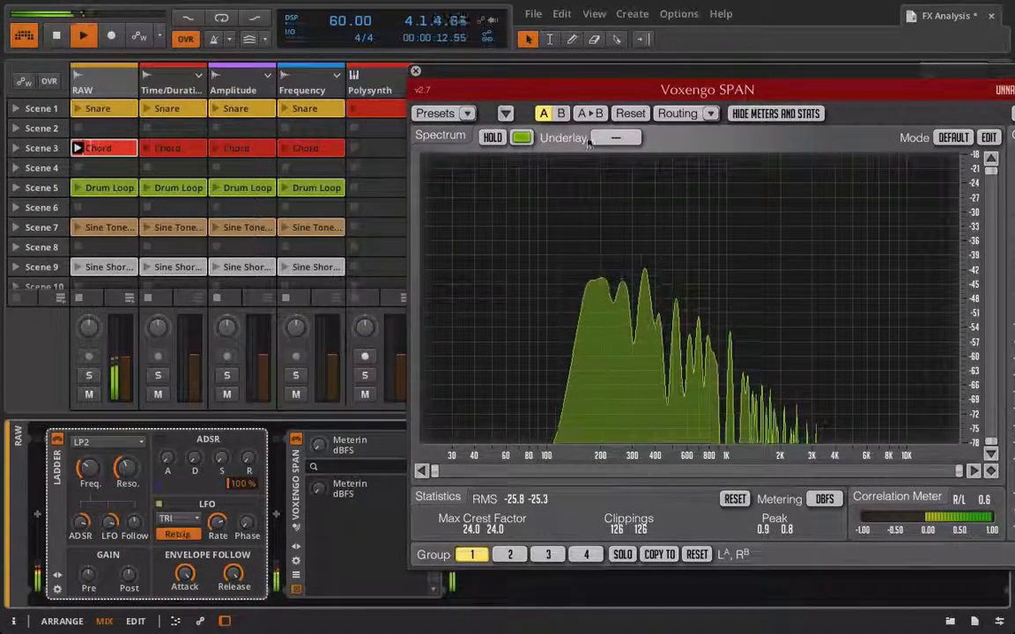
Switch the LFO waveform to SQUARE and nudge the LFO rate while the Chord plays.
click(176, 518)
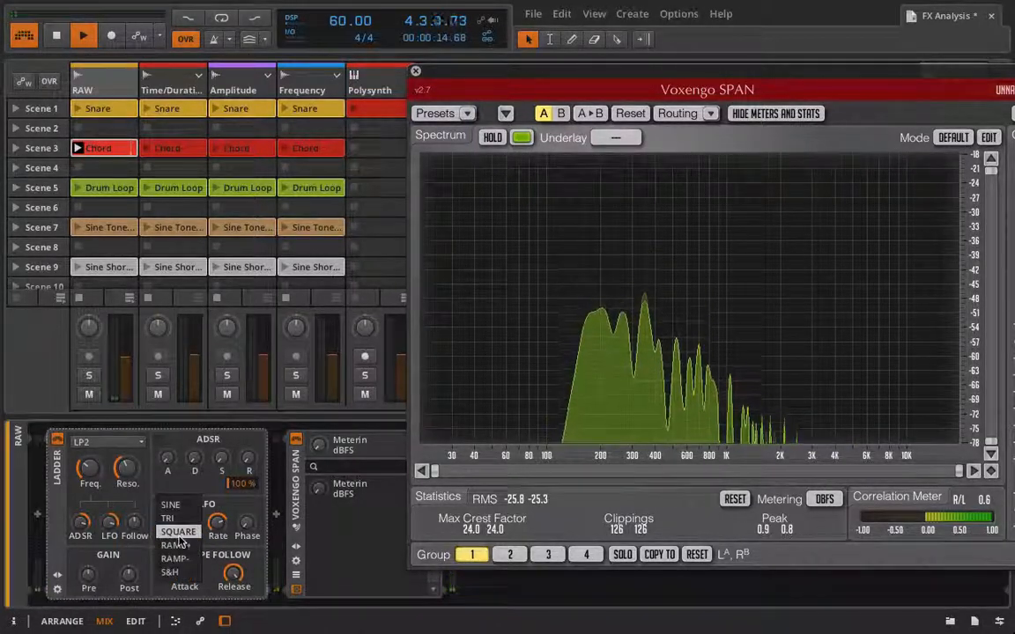
click(180, 534)
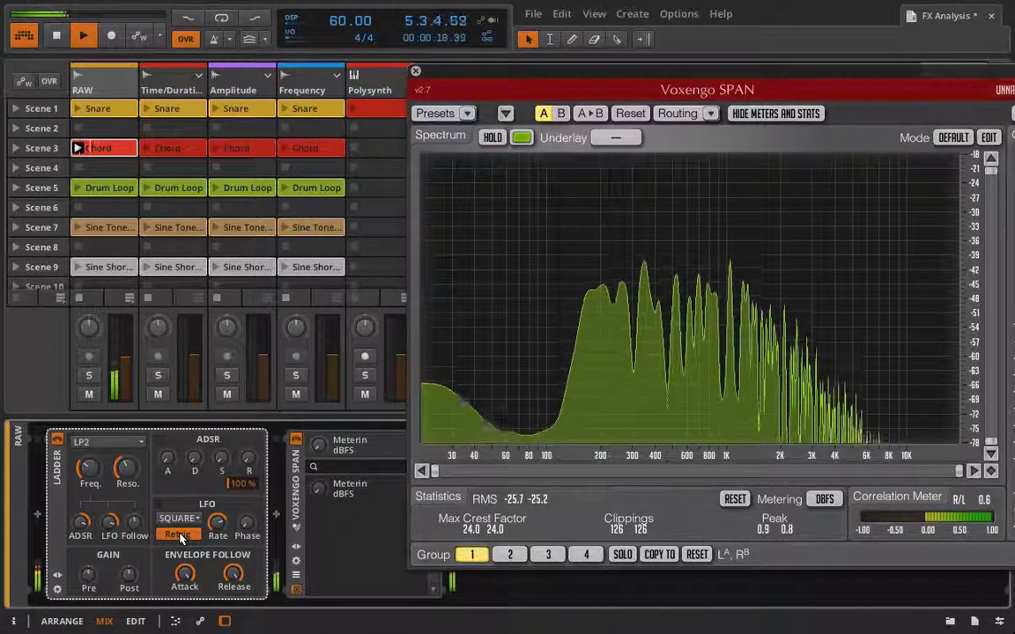
drag(218, 523, 218, 526)
Switch the LFO waveform to RAMP+ and nudge the LFO rate.
click(187, 519)
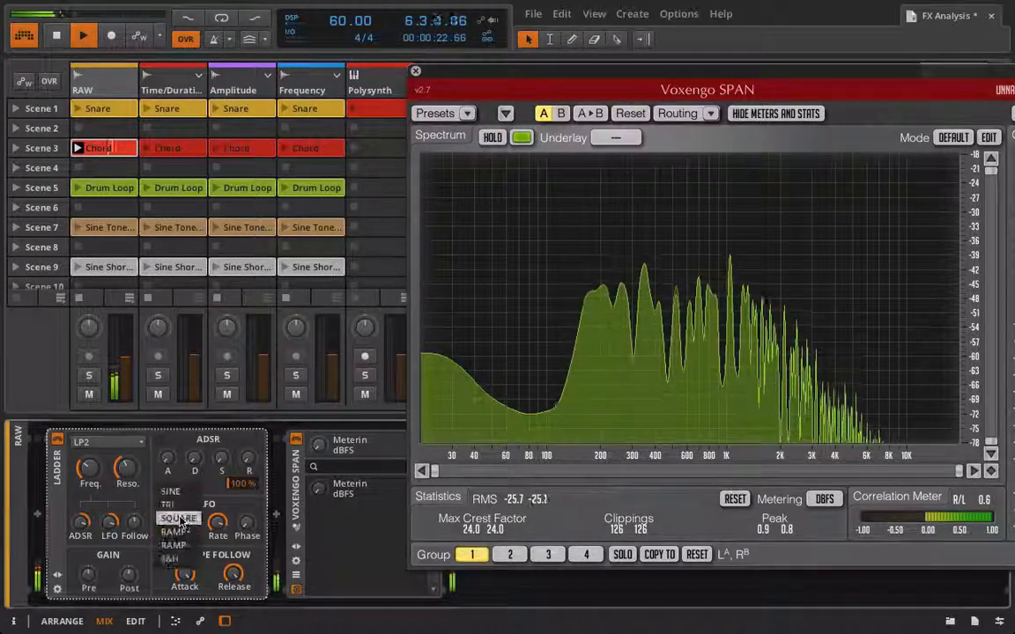
click(195, 536)
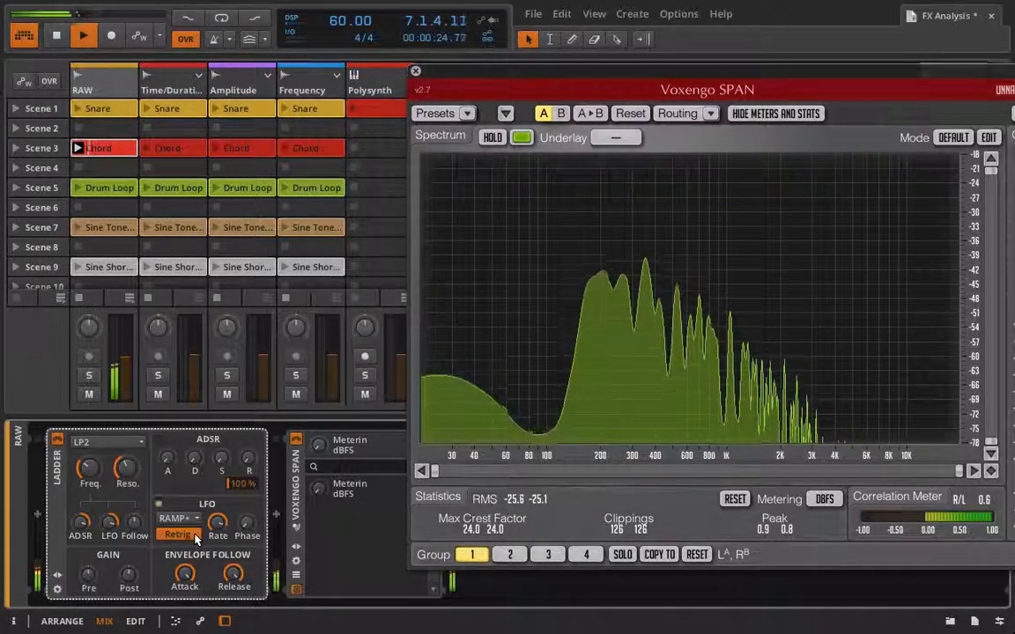
drag(218, 523, 218, 520)
Switch the LFO waveform to RAMP- and lower the LFO rate considerably.
click(190, 519)
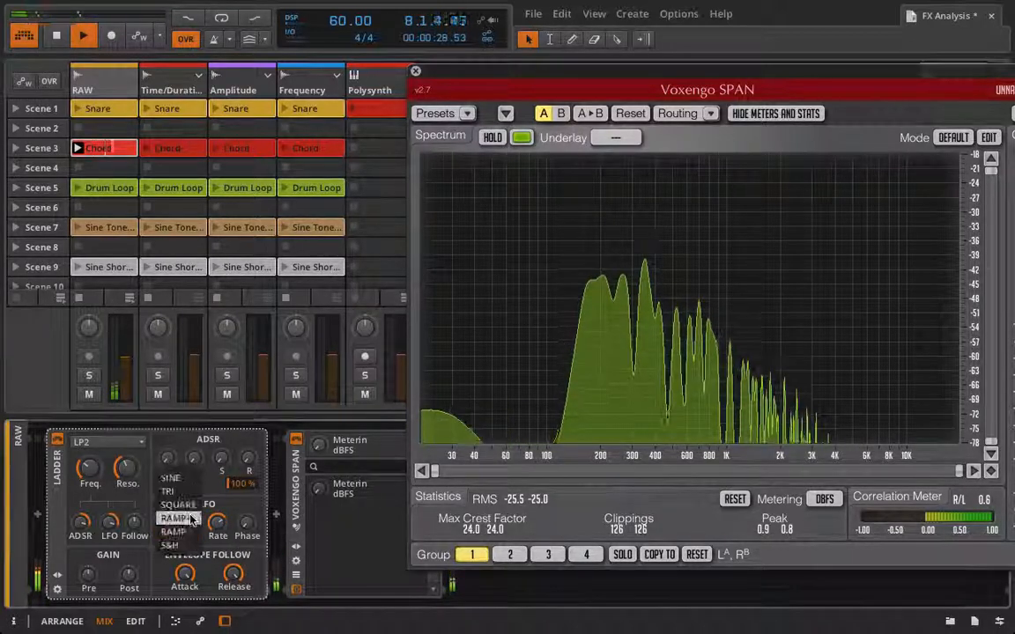
click(185, 534)
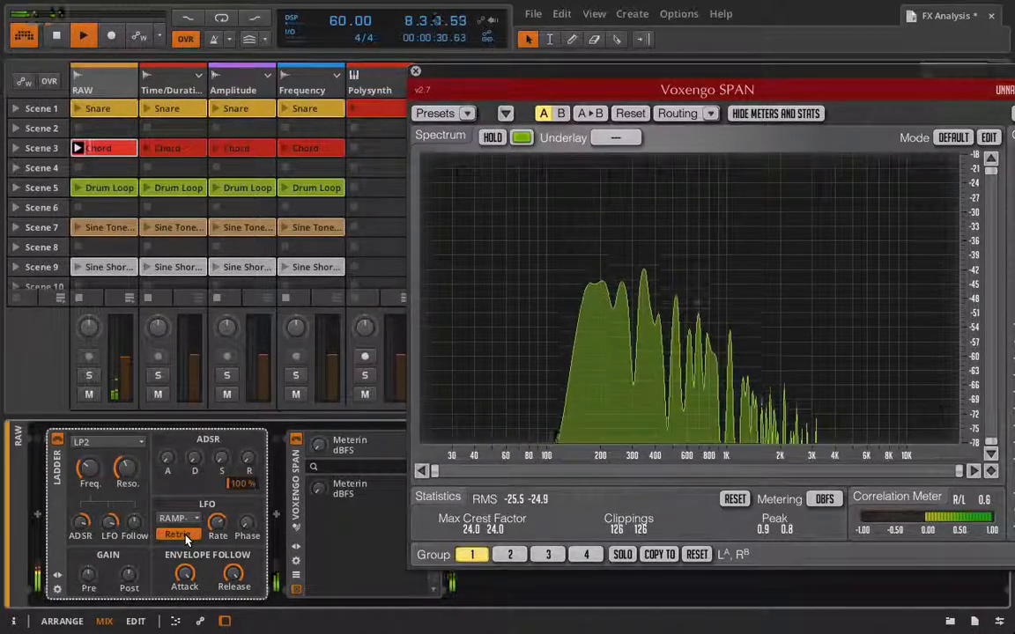
drag(217, 526, 216, 561)
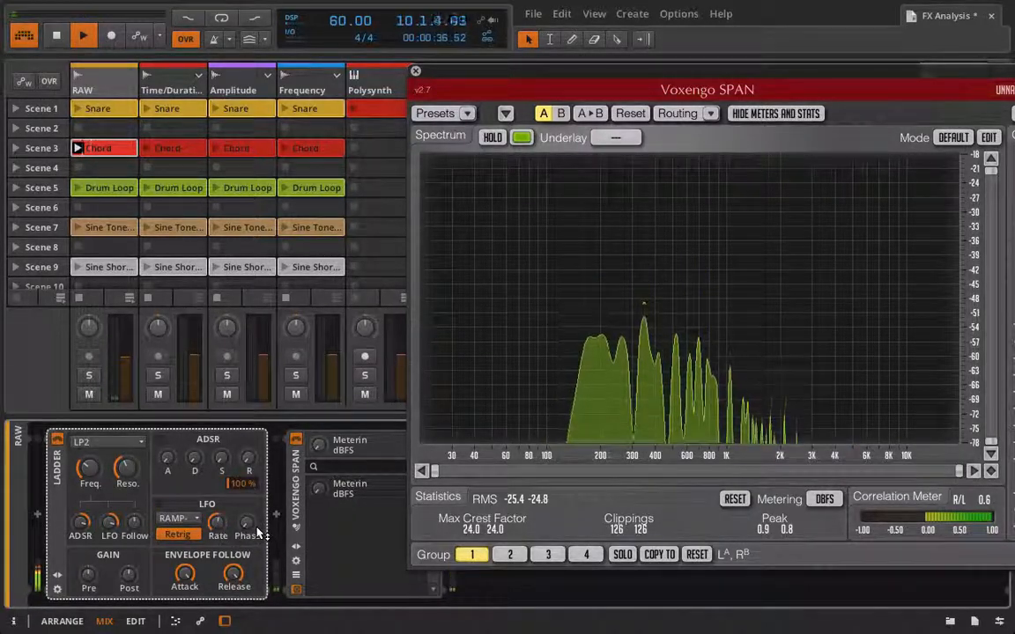
Switch the LFO waveform to S&H.
scroll(101, 207, down, 3)
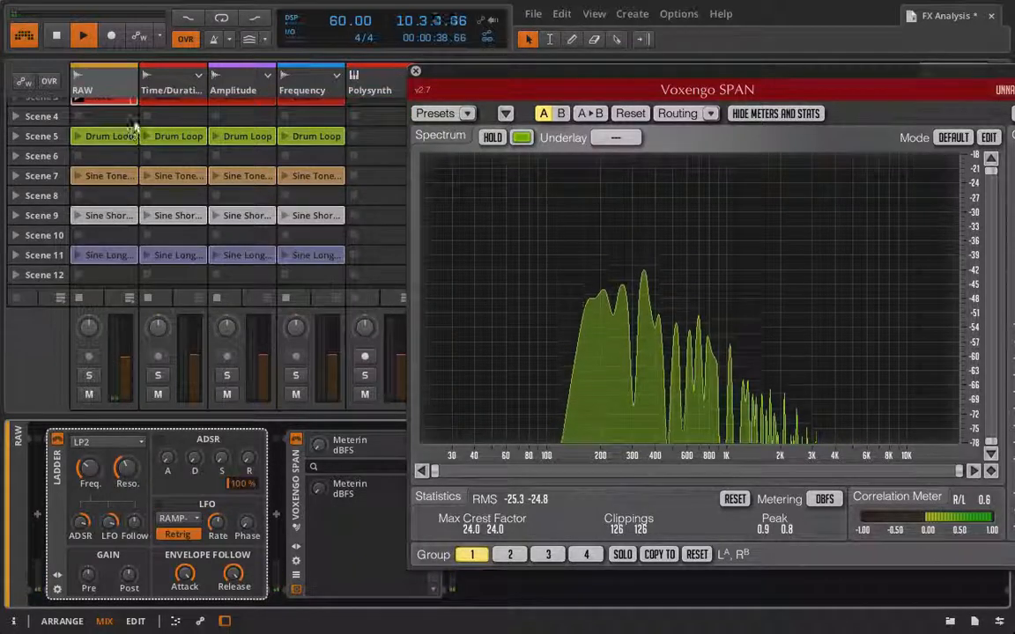
scroll(115, 202, up, 3)
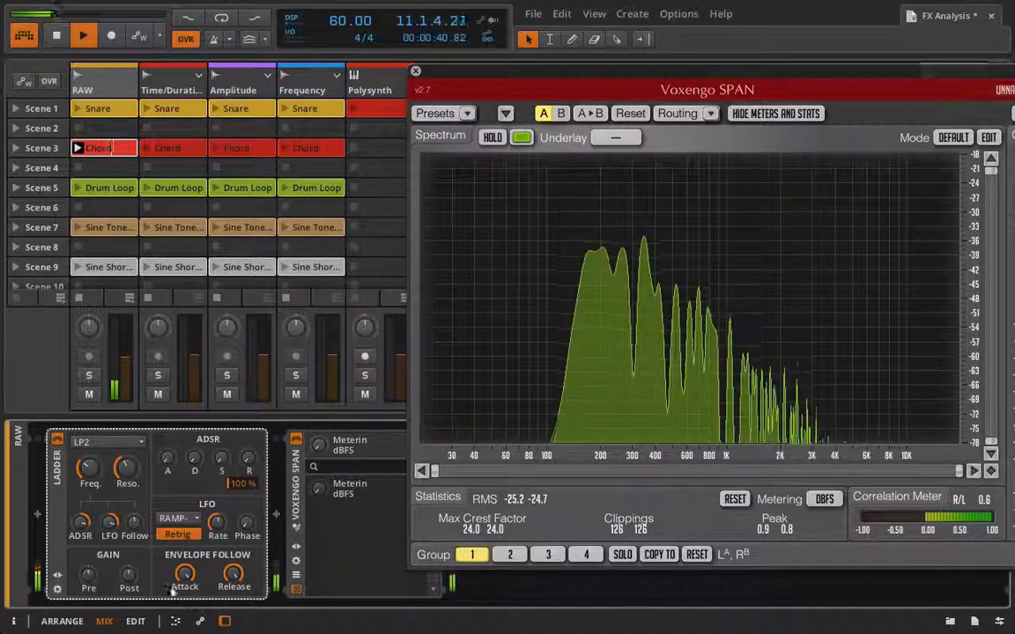
click(176, 518)
click(174, 537)
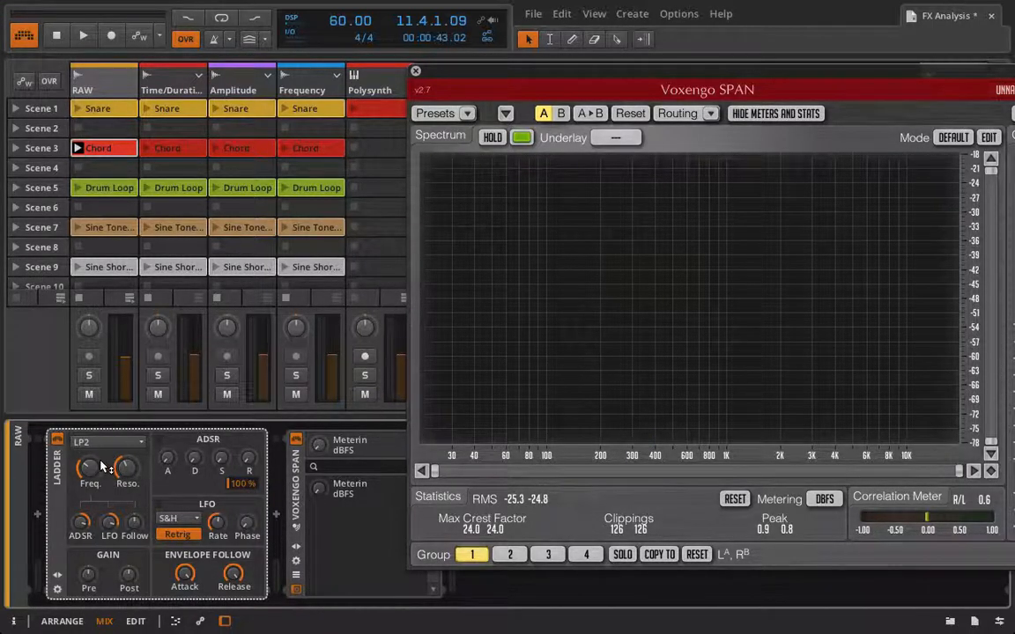
Restart playback, lower the LFO rate and turn off LFO retrigger.
key(space)
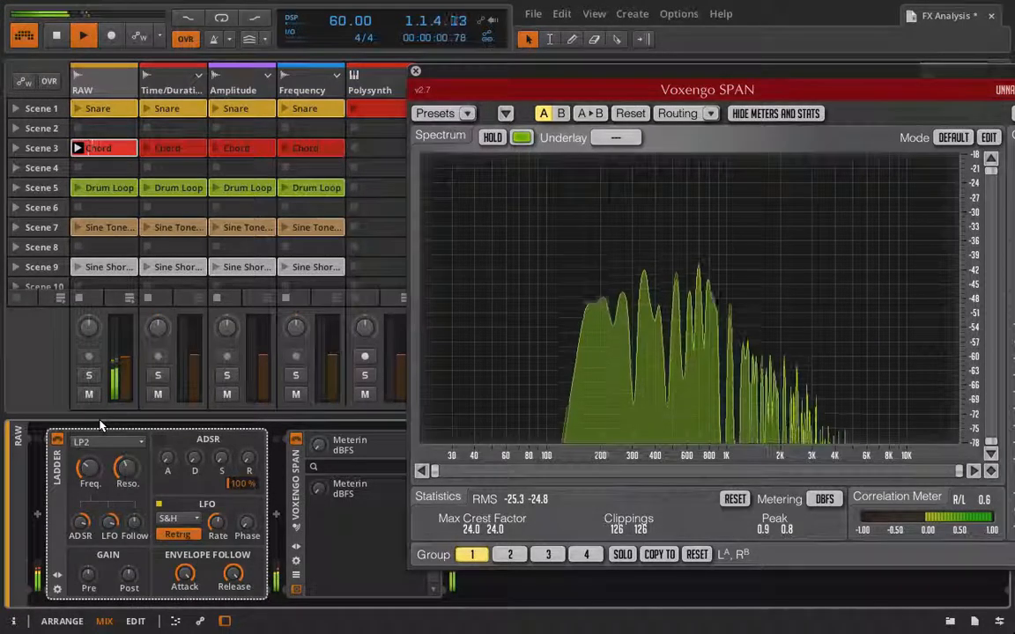
mouse_move(223, 531)
mouse_down()
mouse_move(224, 508)
mouse_move(224, 544)
mouse_up()
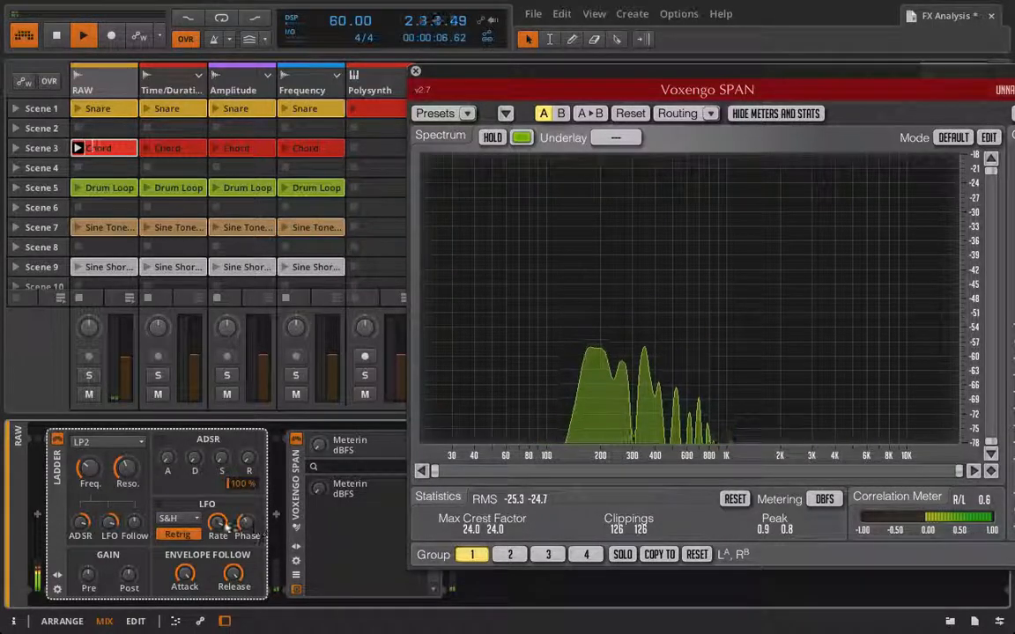
click(194, 519)
click(194, 534)
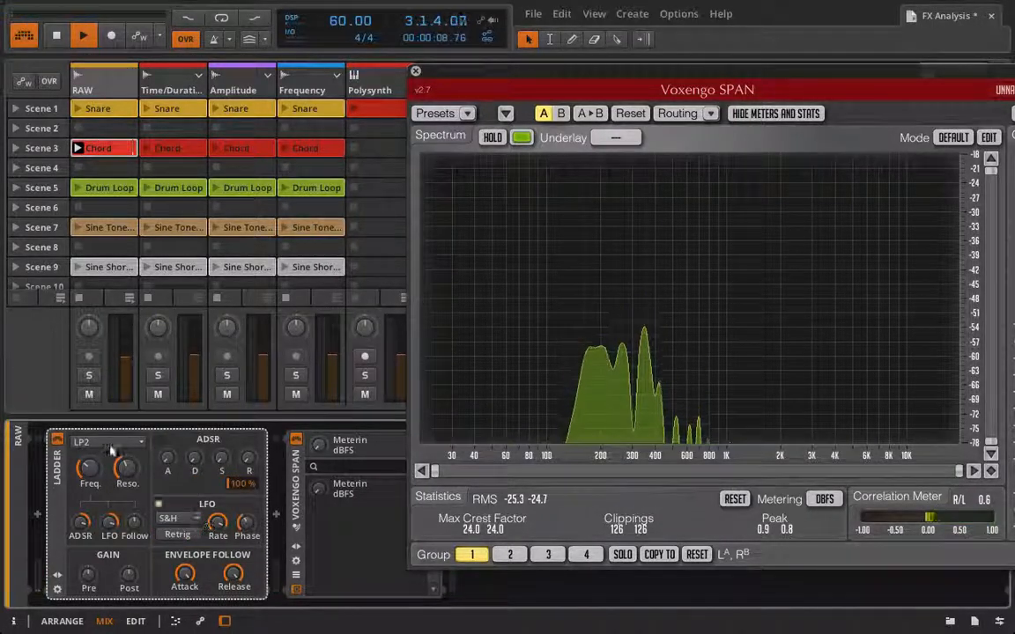
Raise the Ladder's cutoff frequency and resonance, then stop playback.
drag(85, 470, 85, 439)
drag(130, 473, 129, 441)
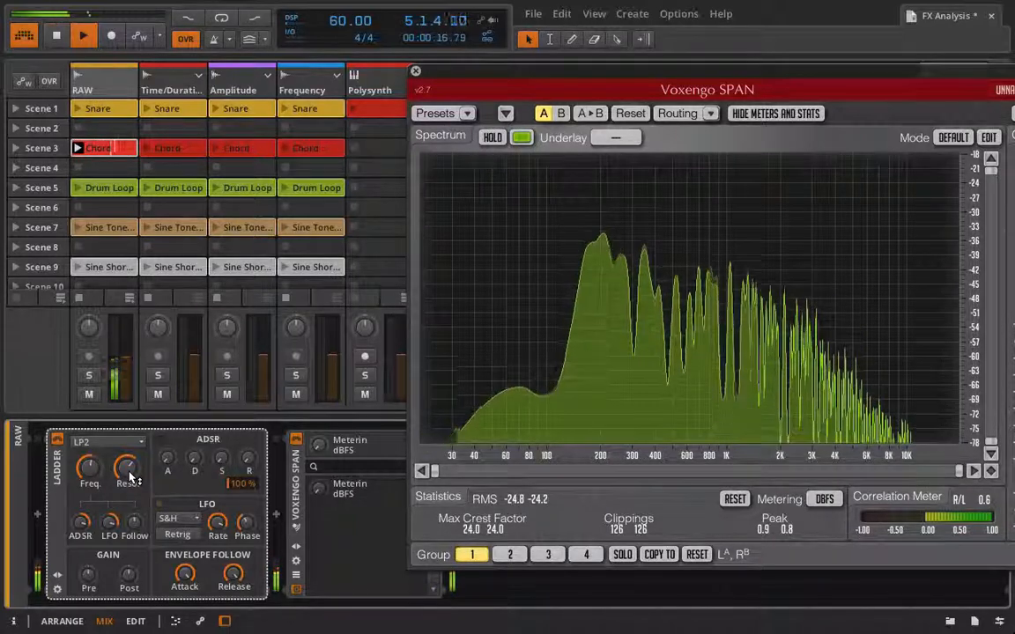
key(space)
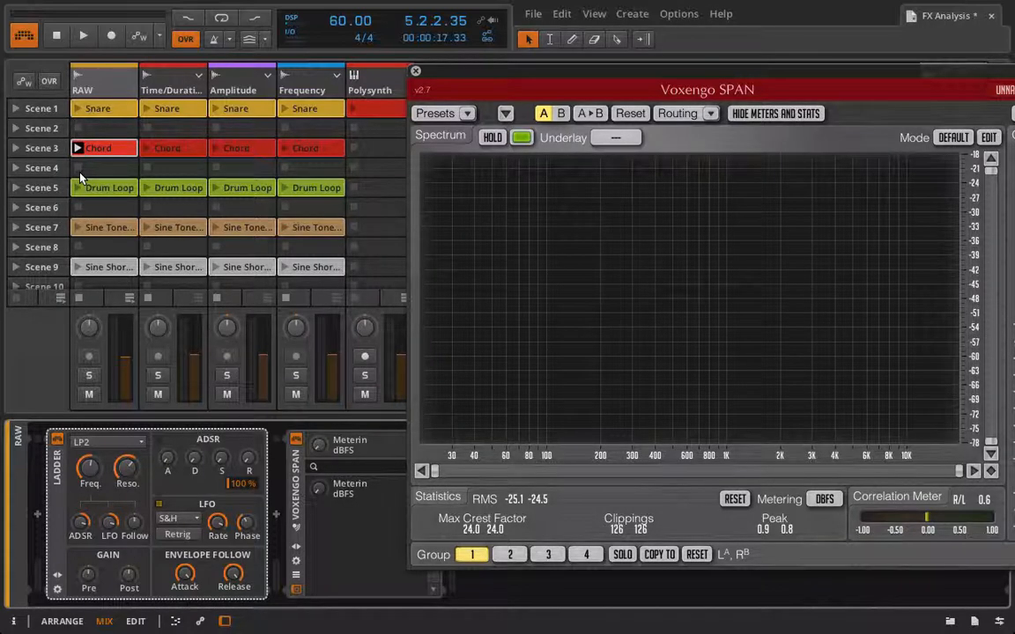
Select the Drum Loop clip, move the SPAN window back over the mixer and reset the Ladder's LFO modulation amount on the RAW track.
double_click(88, 148)
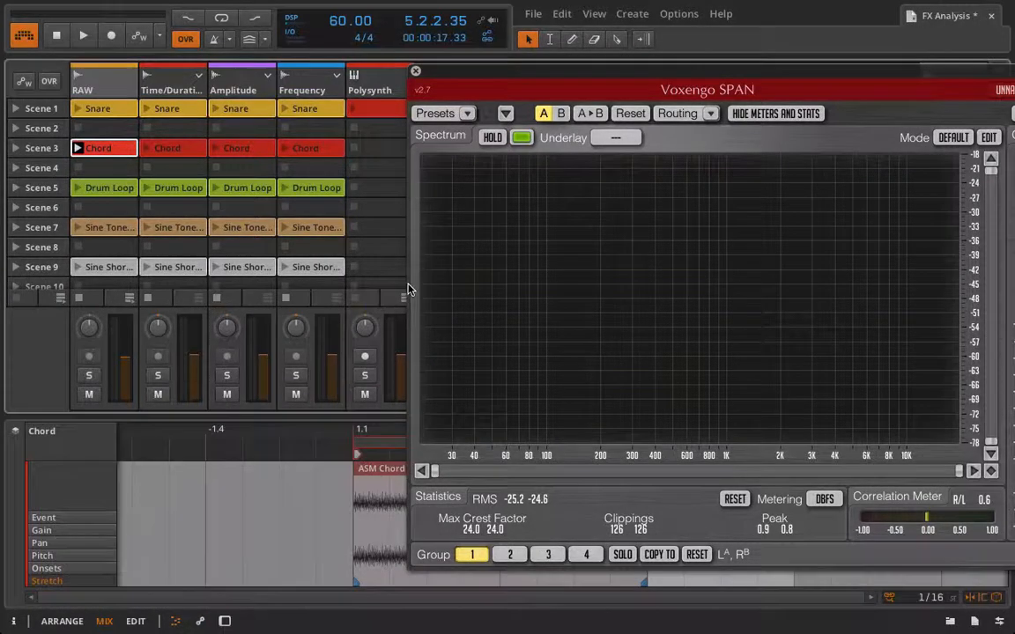
drag(490, 80, 561, 38)
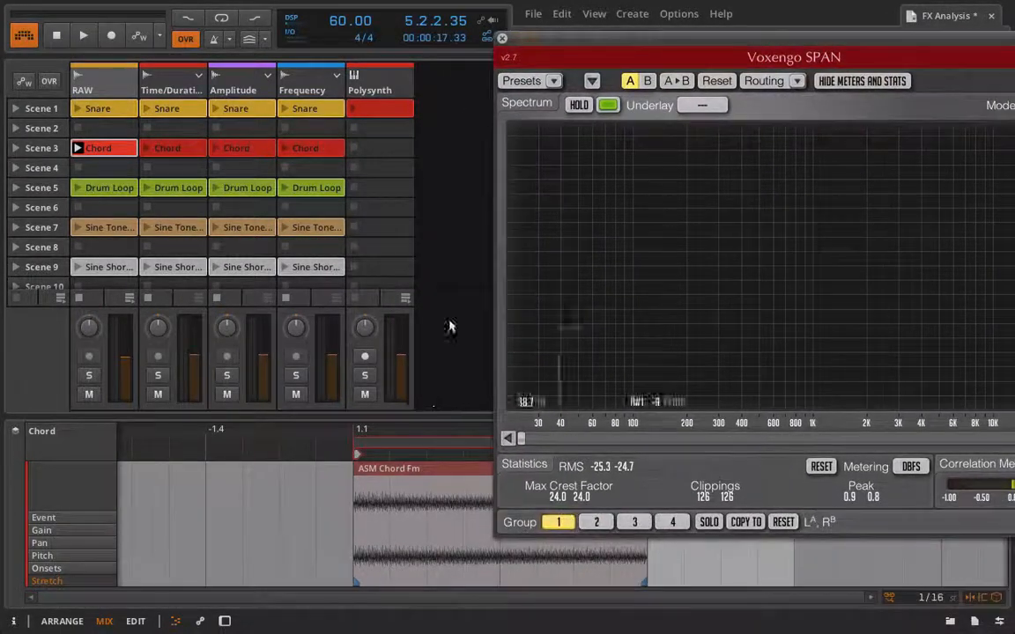
click(111, 195)
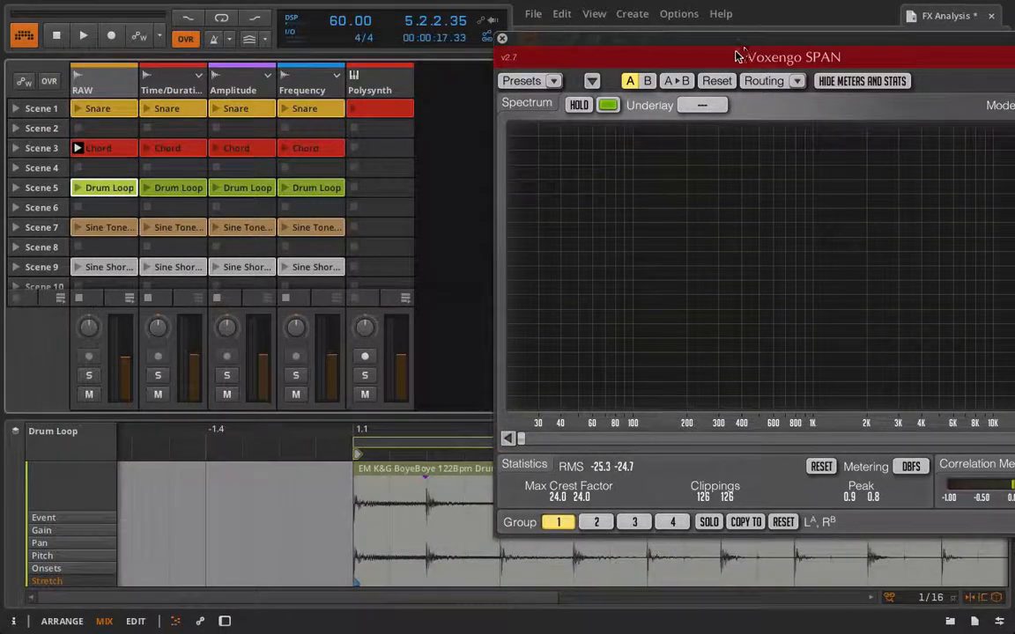
drag(717, 50, 500, 35)
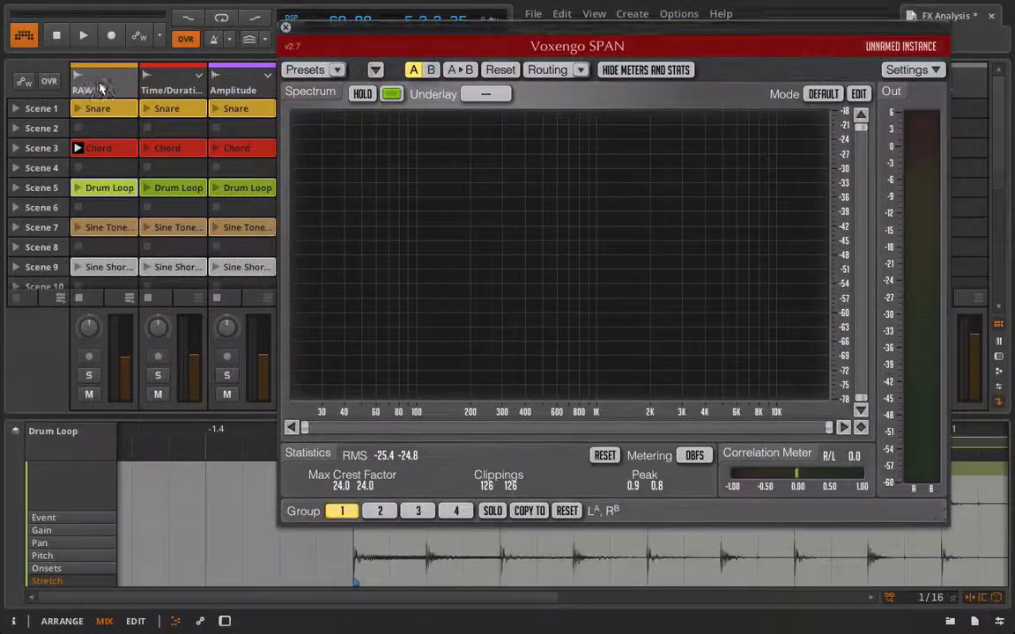
click(101, 88)
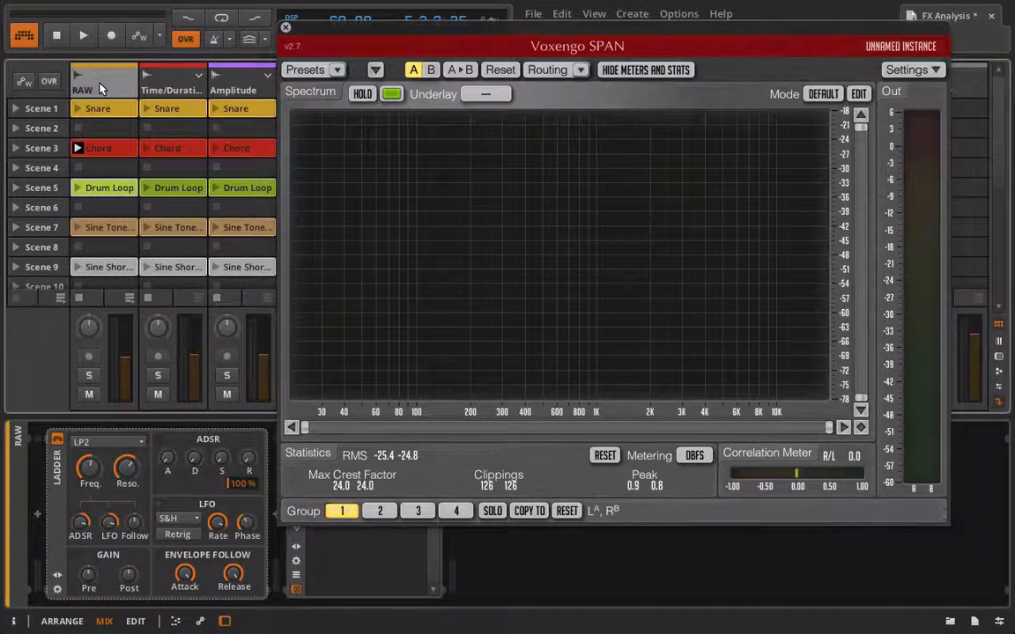
click(111, 524)
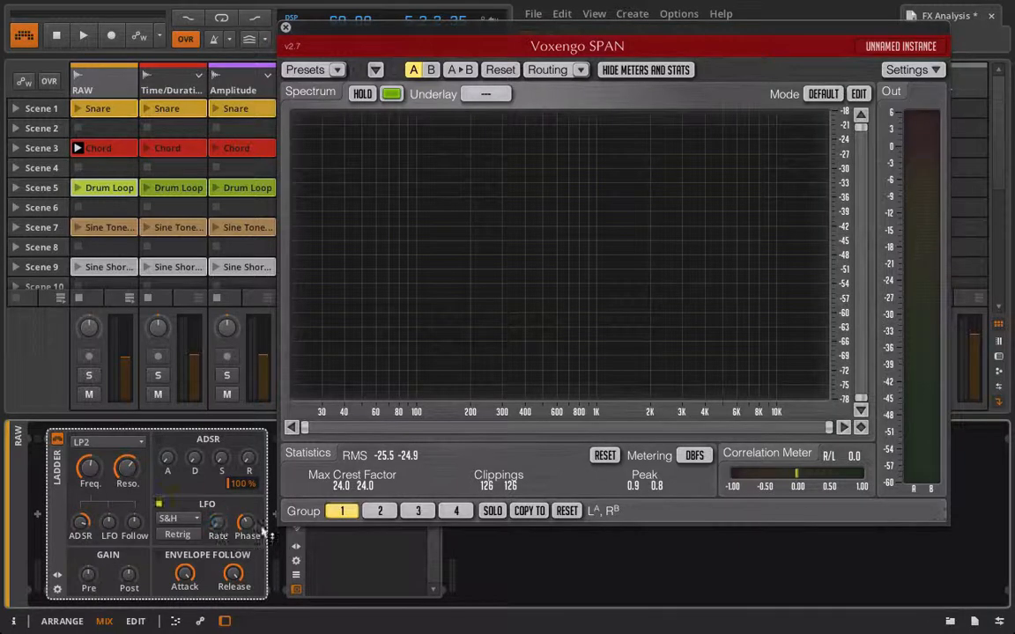
Switch the LFO waveform back to Sine and lower the envelope follower's release.
click(179, 518)
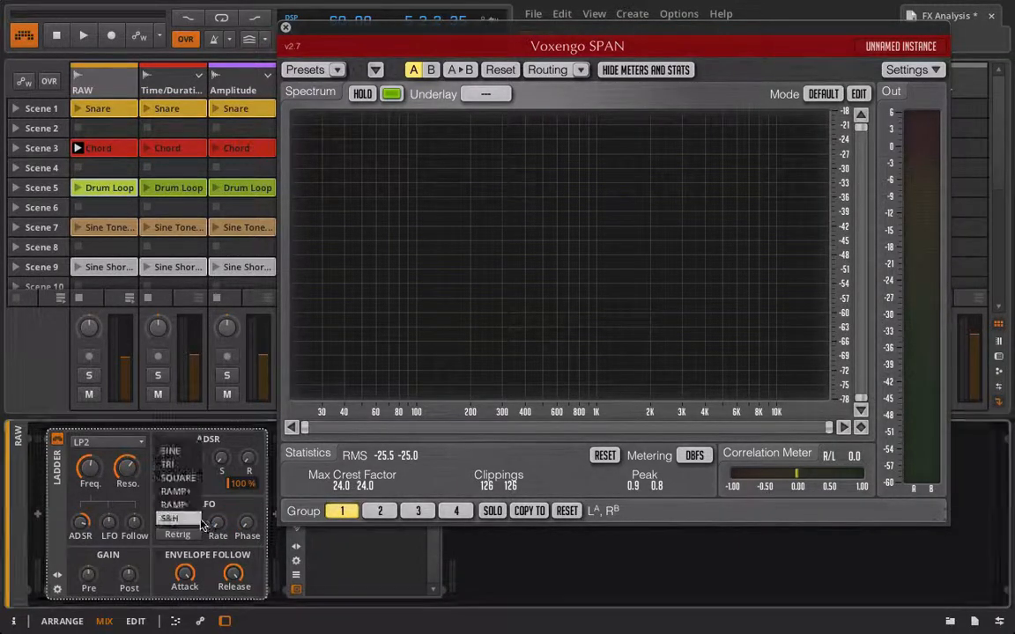
click(176, 448)
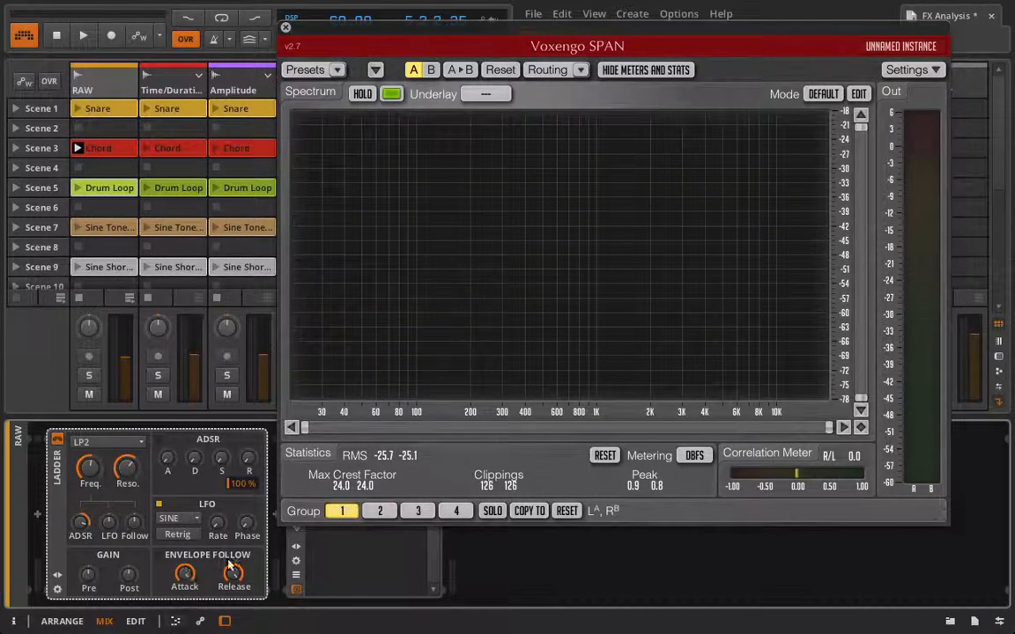
drag(232, 570, 232, 608)
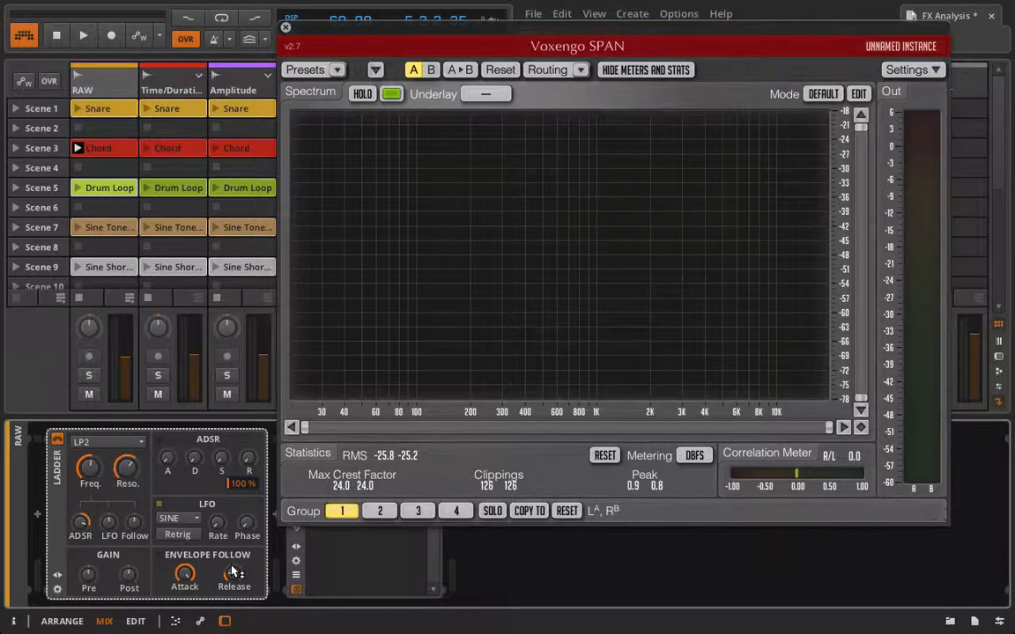
Start playback, set the Follow modulation amount to about 39.6, and lower the envelope follower's attack and release.
key(space)
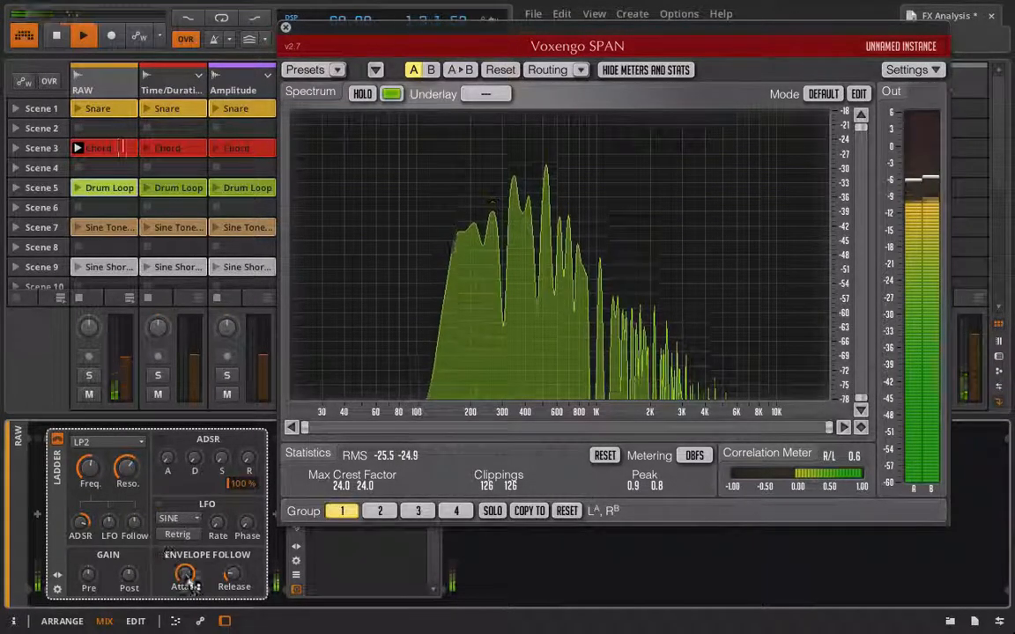
drag(136, 526, 135, 502)
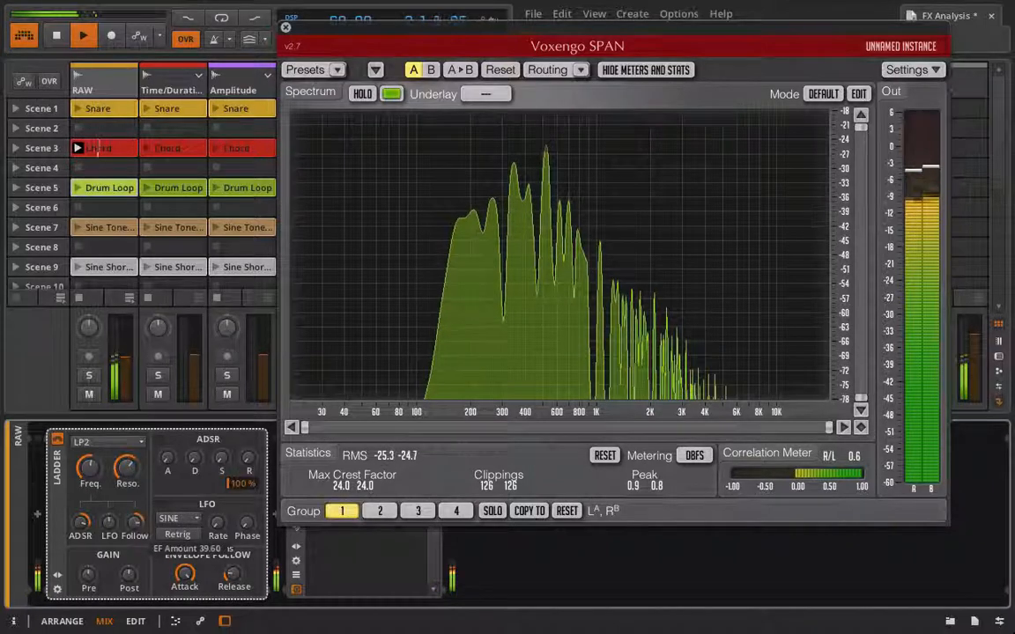
mouse_move(185, 582)
mouse_down()
mouse_move(184, 624)
mouse_move(184, 604)
mouse_up()
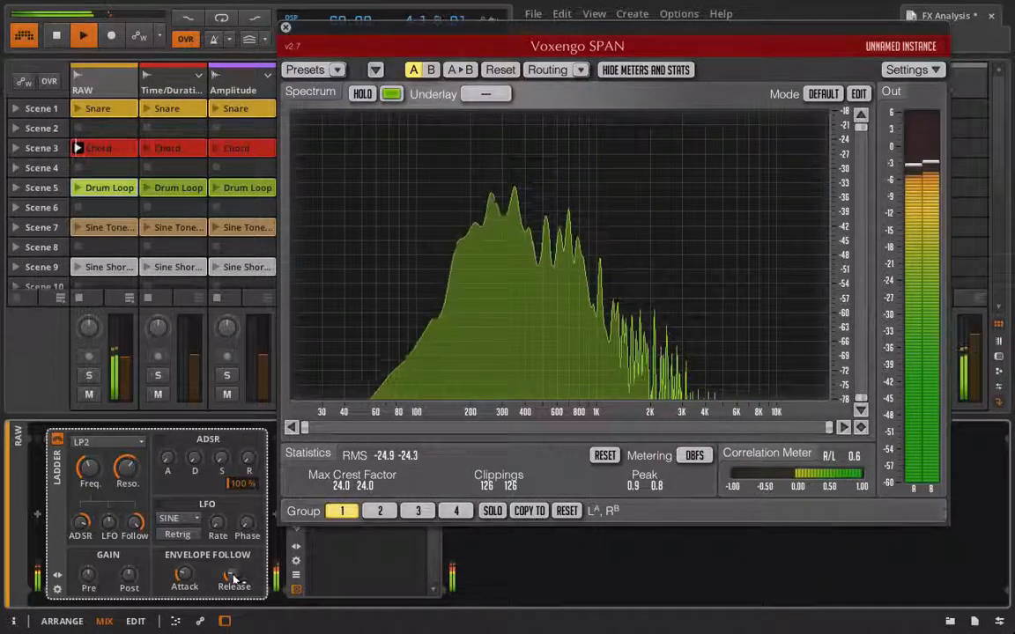
drag(234, 574, 189, 604)
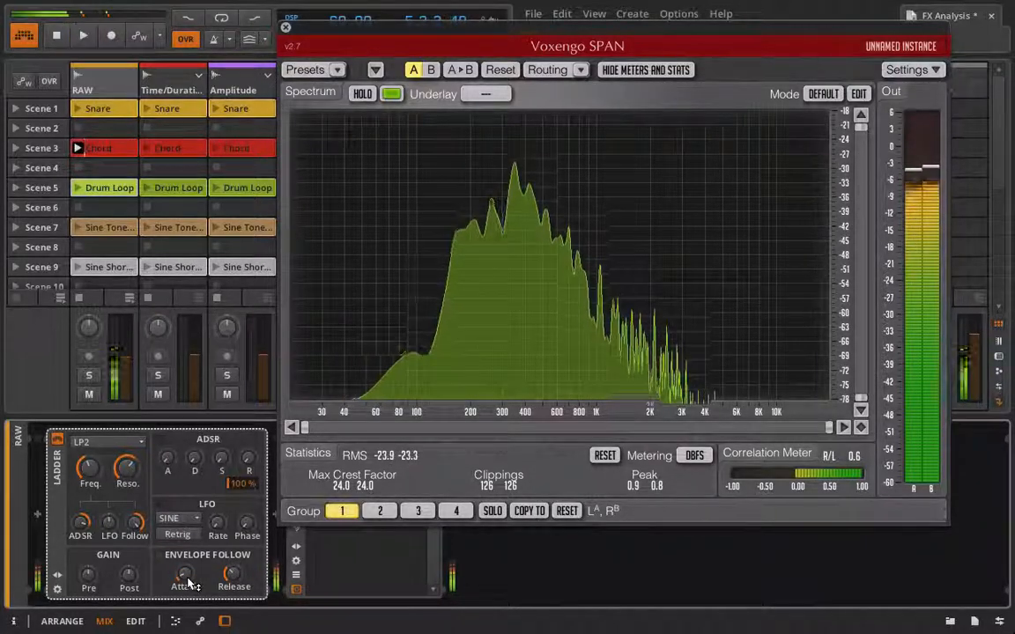
Launch the Drum Loop clip on the RAW track and bring the RAW track's Ladder device back into view.
click(107, 151)
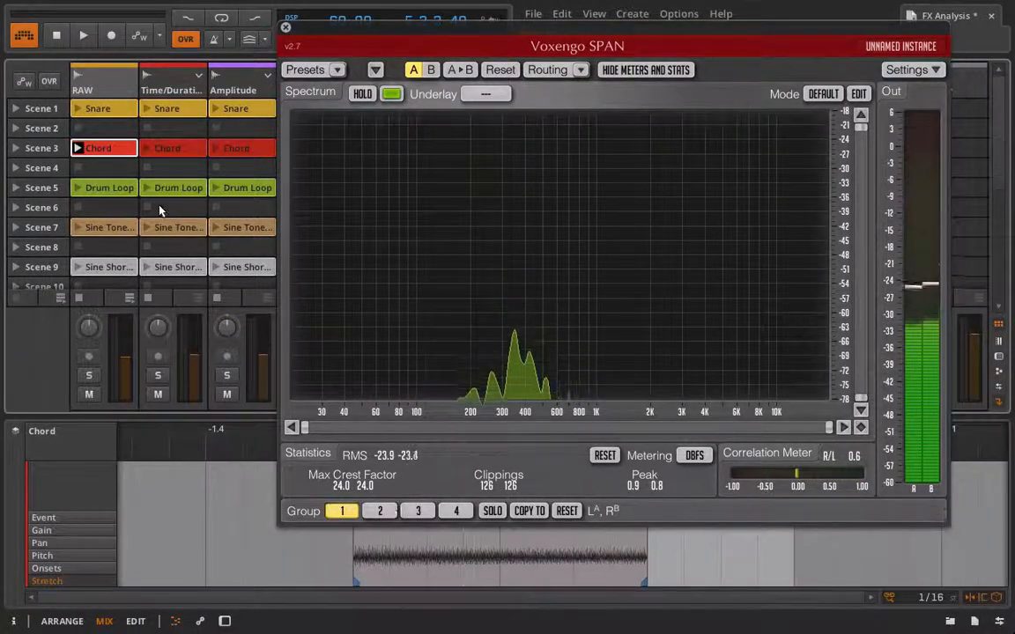
click(86, 186)
click(78, 188)
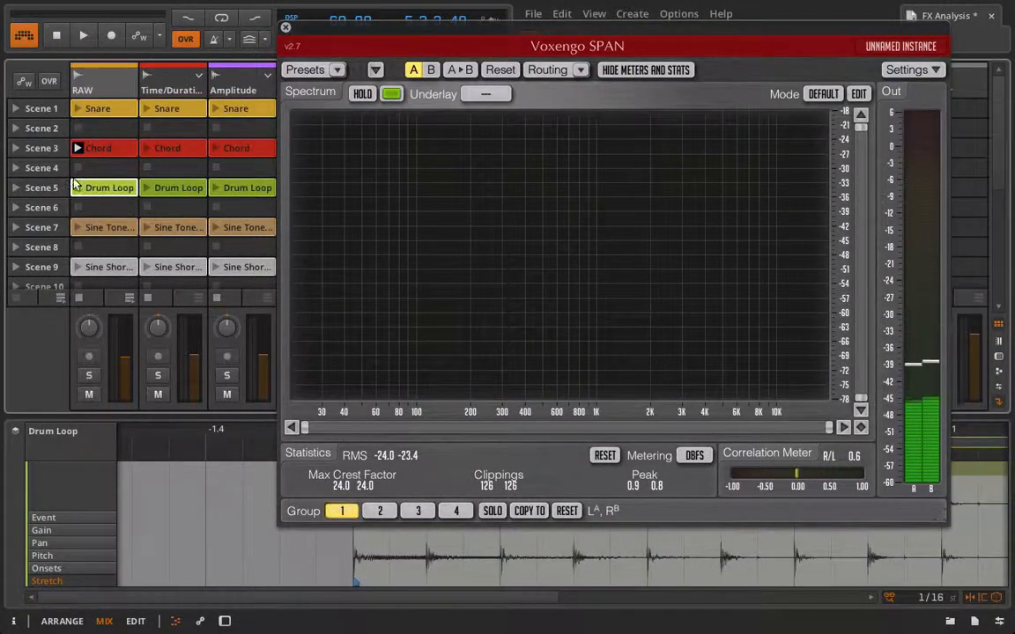
click(89, 93)
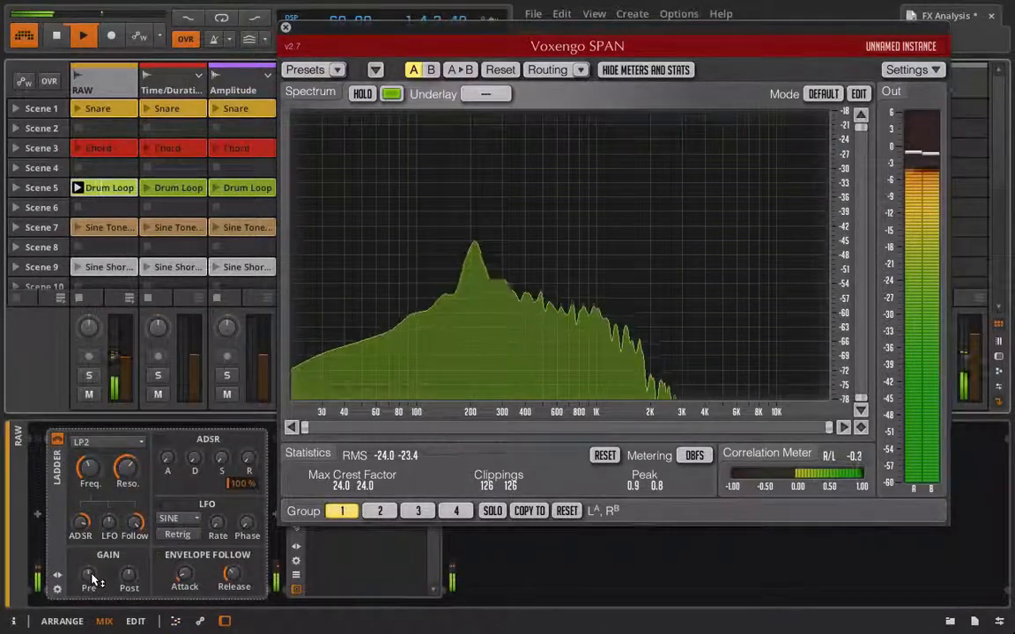
Raise the Ladder's pre-gain to about +7.92 dB, lower its resonance and raise its cutoff frequency.
drag(88, 577, 88, 534)
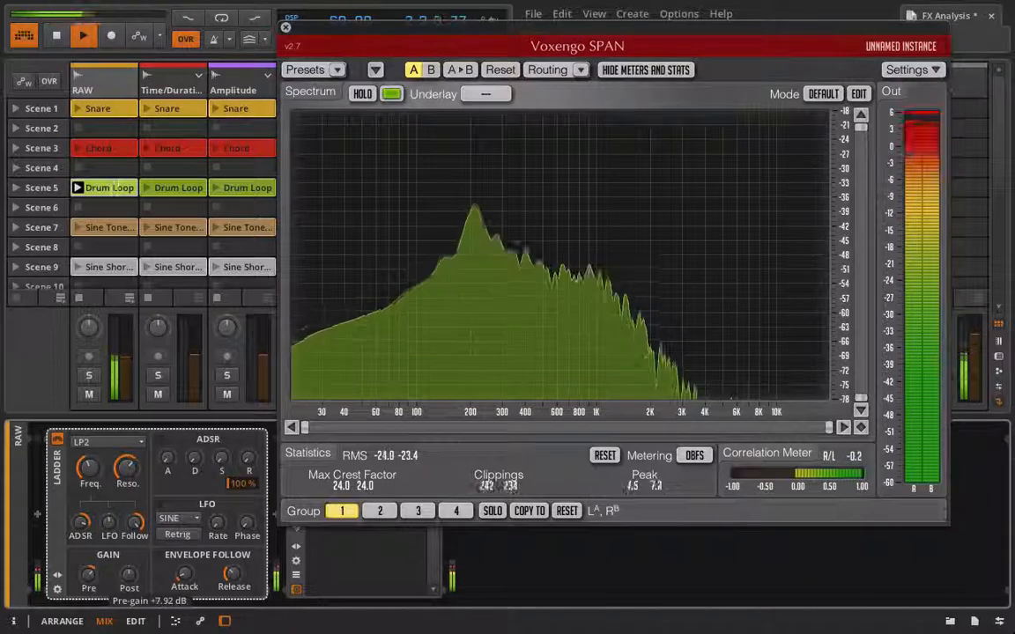
drag(130, 474, 129, 509)
drag(92, 473, 92, 447)
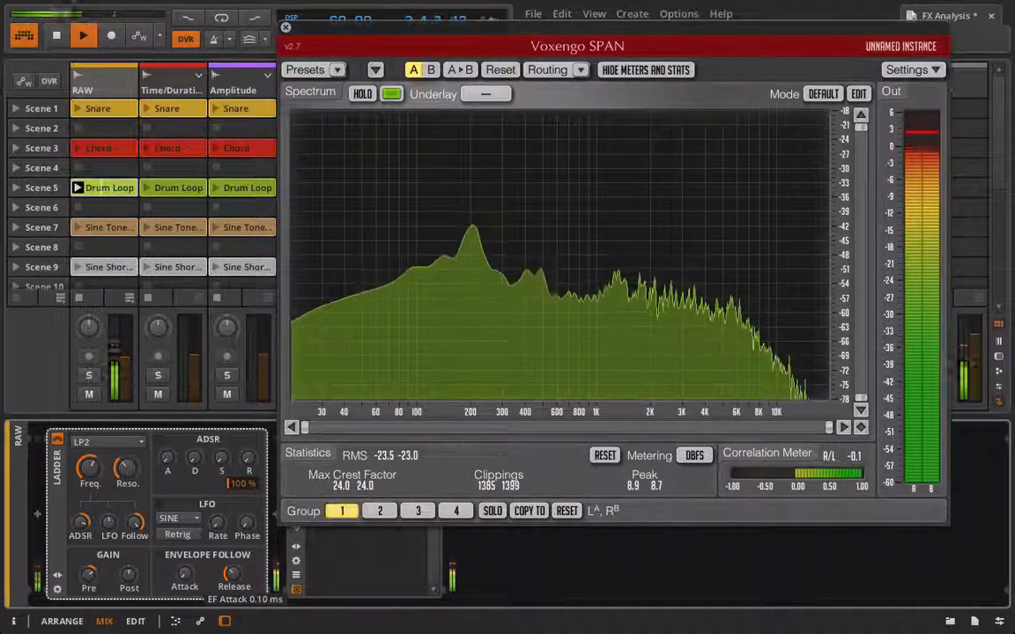
Set the envelope follower attack to 0.10 ms and raise the cutoff frequency to about 411 Hz.
drag(189, 583, 238, 586)
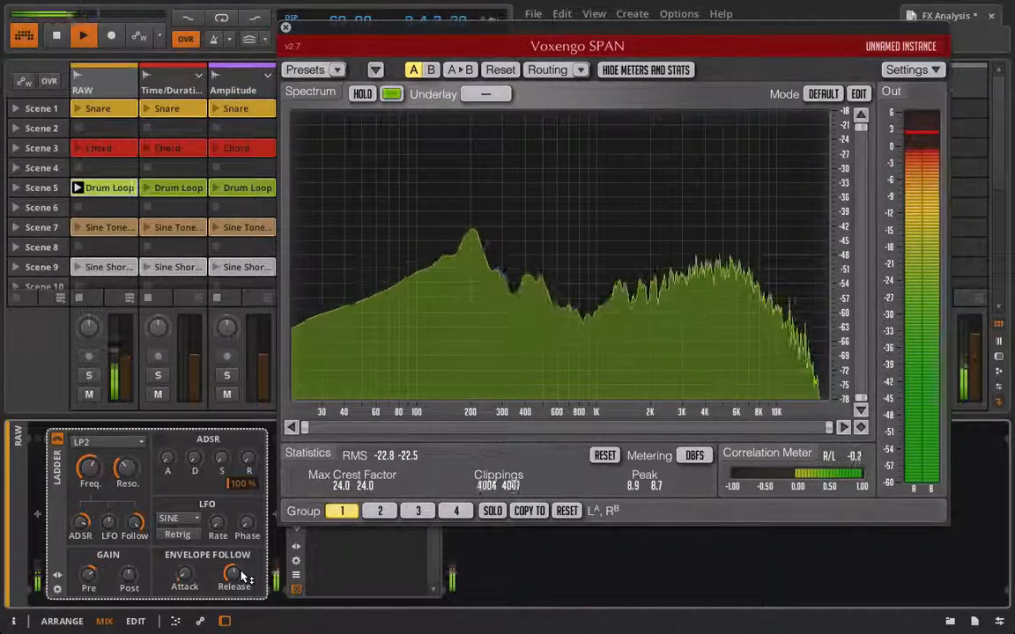
drag(88, 468, 88, 465)
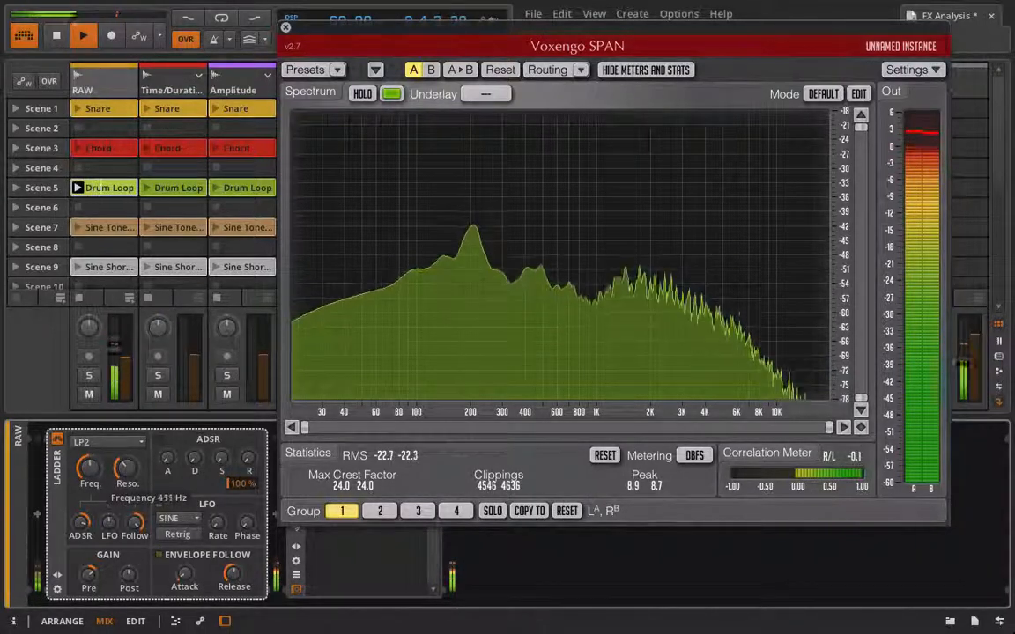
drag(88, 465, 88, 443)
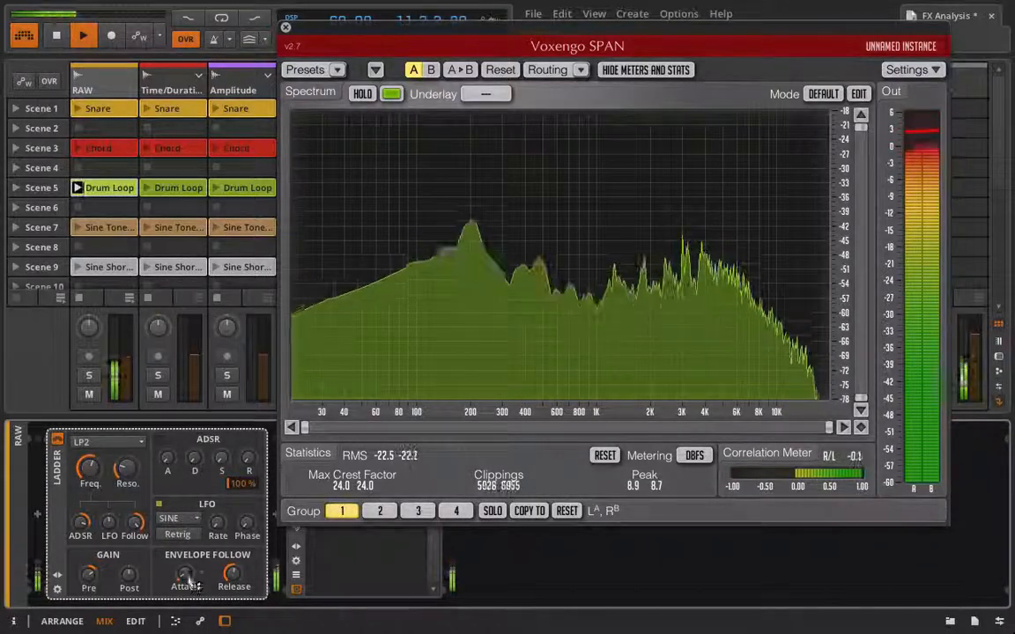
Fine-tune the envelope follower release and the pre-gain while listening, then stop playback.
drag(236, 581, 236, 596)
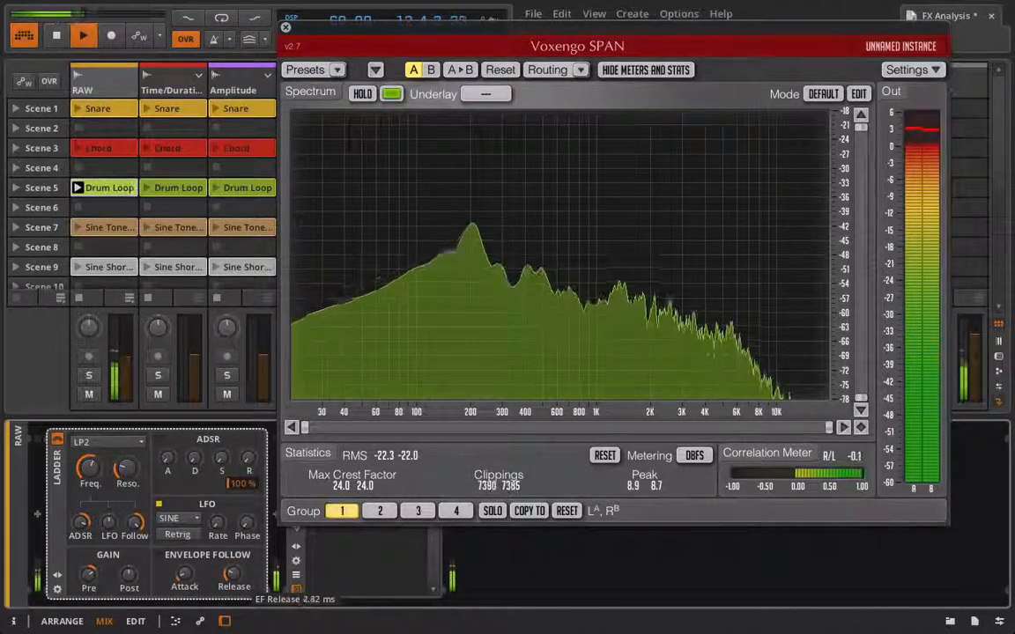
drag(234, 576, 234, 575)
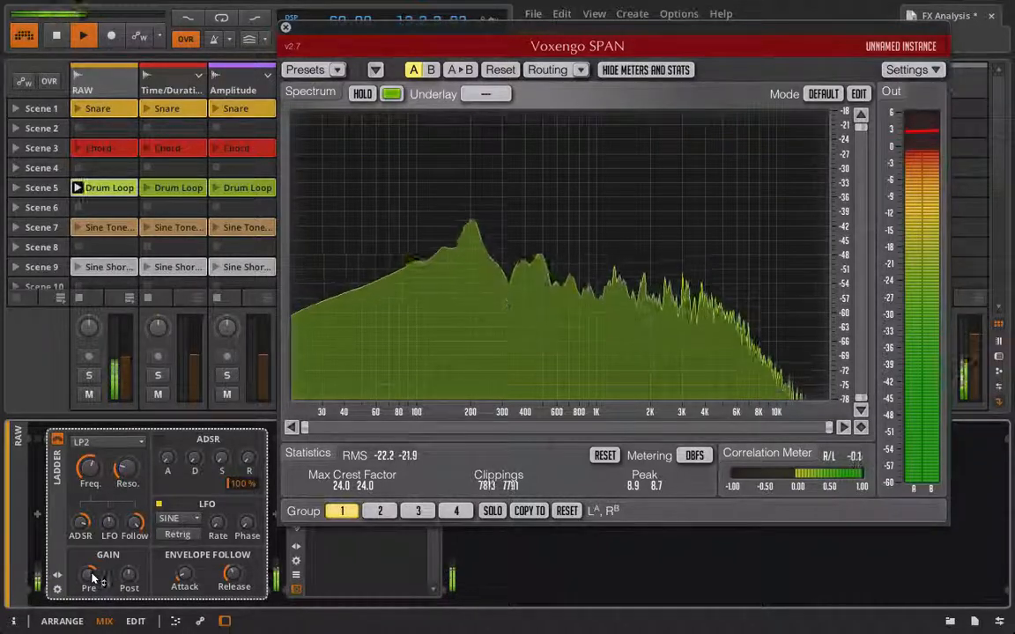
drag(92, 577, 92, 572)
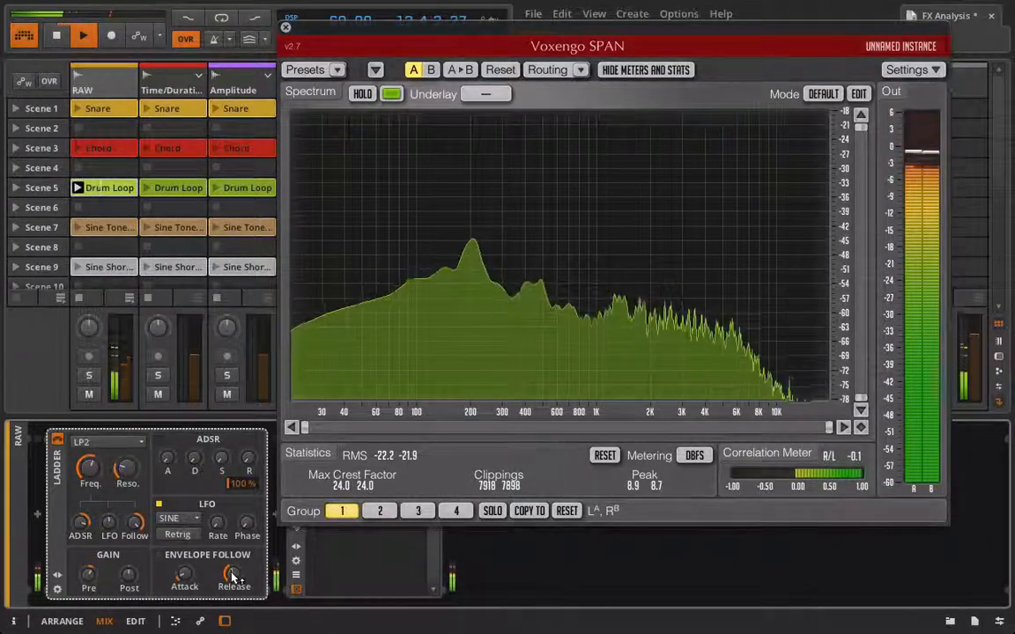
drag(234, 577, 234, 549)
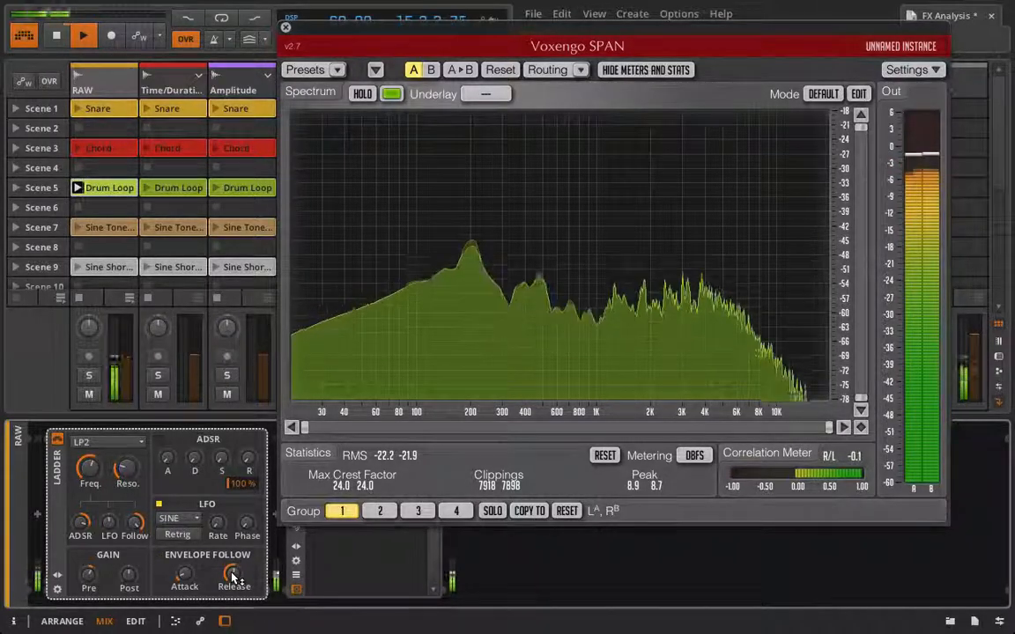
key(space)
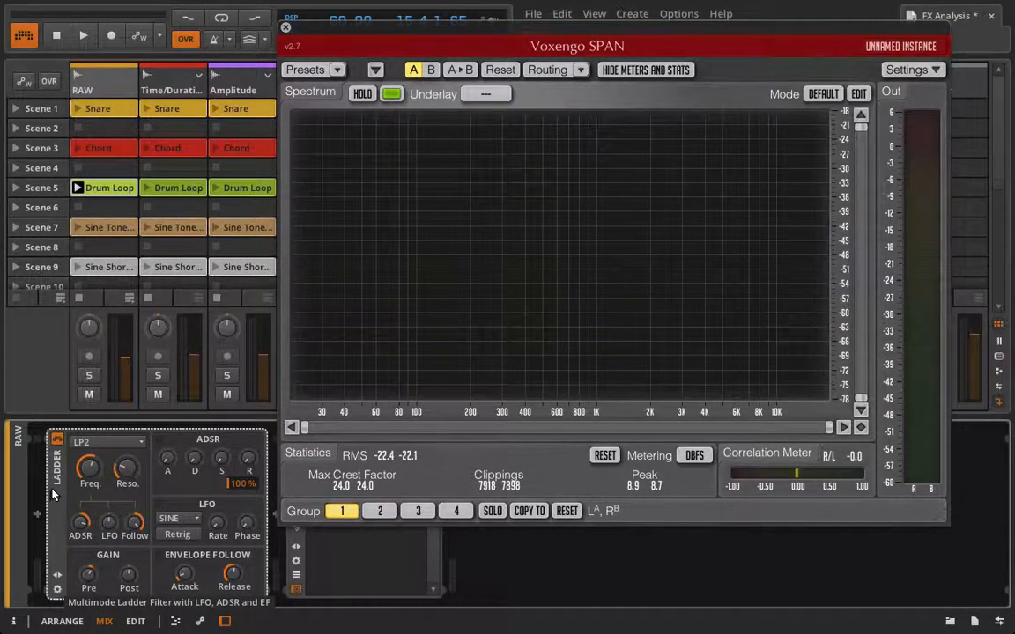
Close the SPAN window and open the Ladder's filter mode list, leaving it on LP2.
click(287, 28)
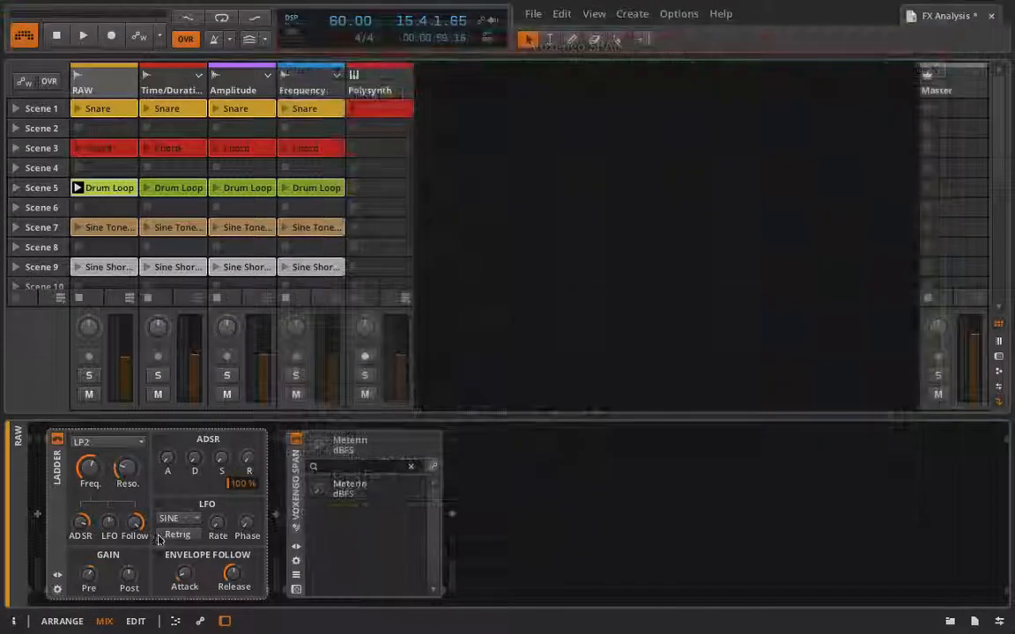
click(108, 442)
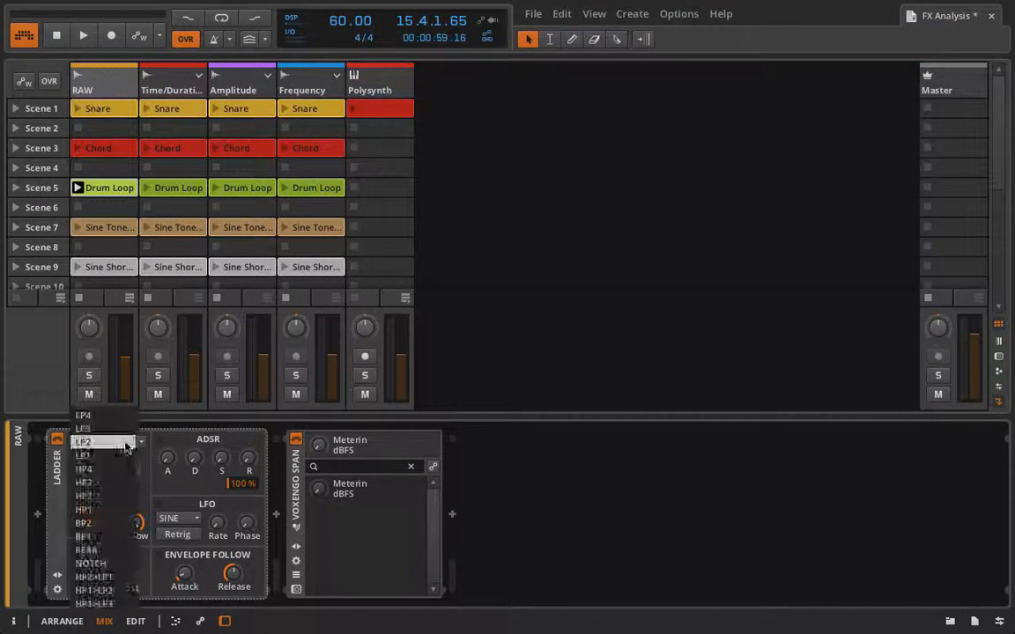
click(162, 480)
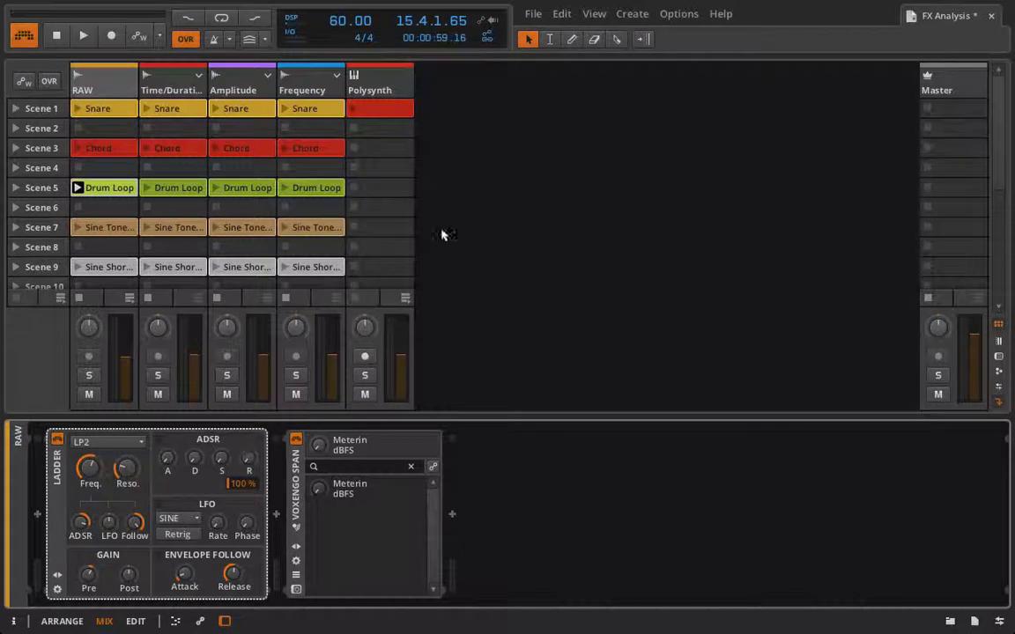